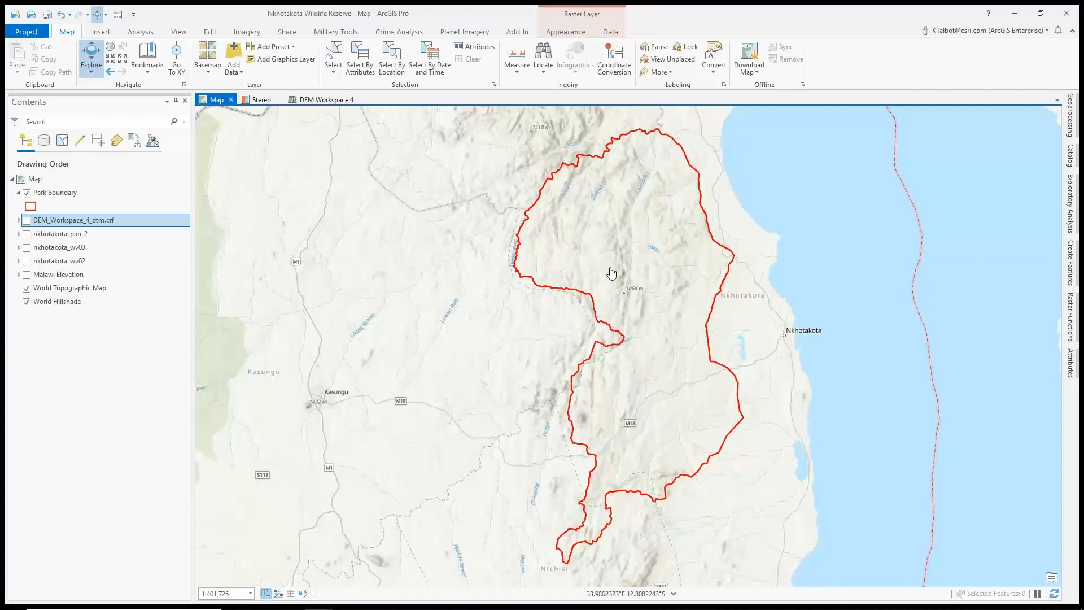
- Display the Malawi Elevation layer and view it at the Zoomed in Elevation bookmark
left_click(27, 275)
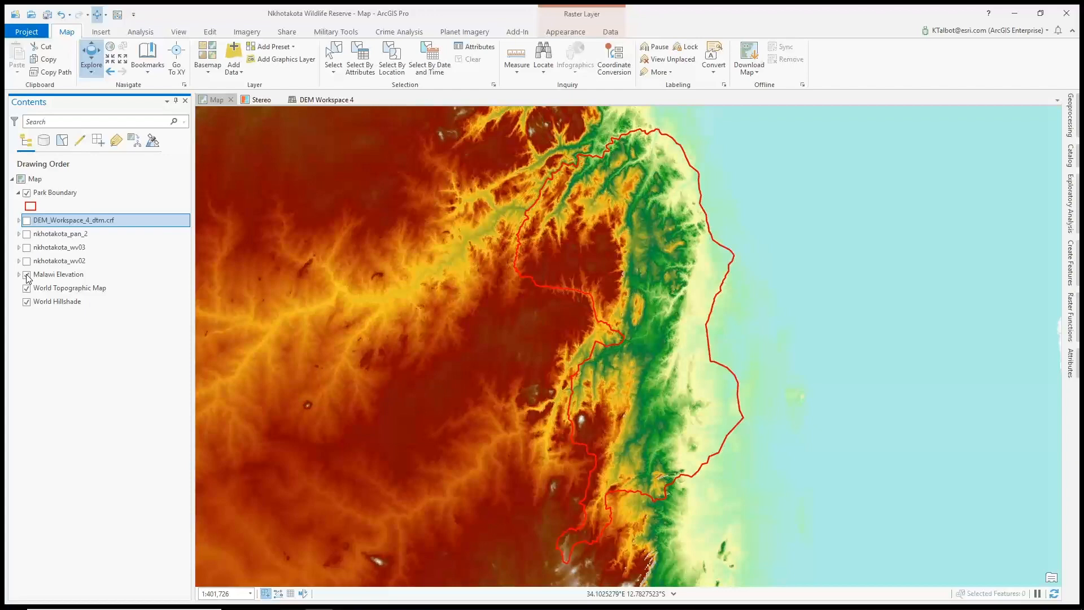
left_click(146, 68)
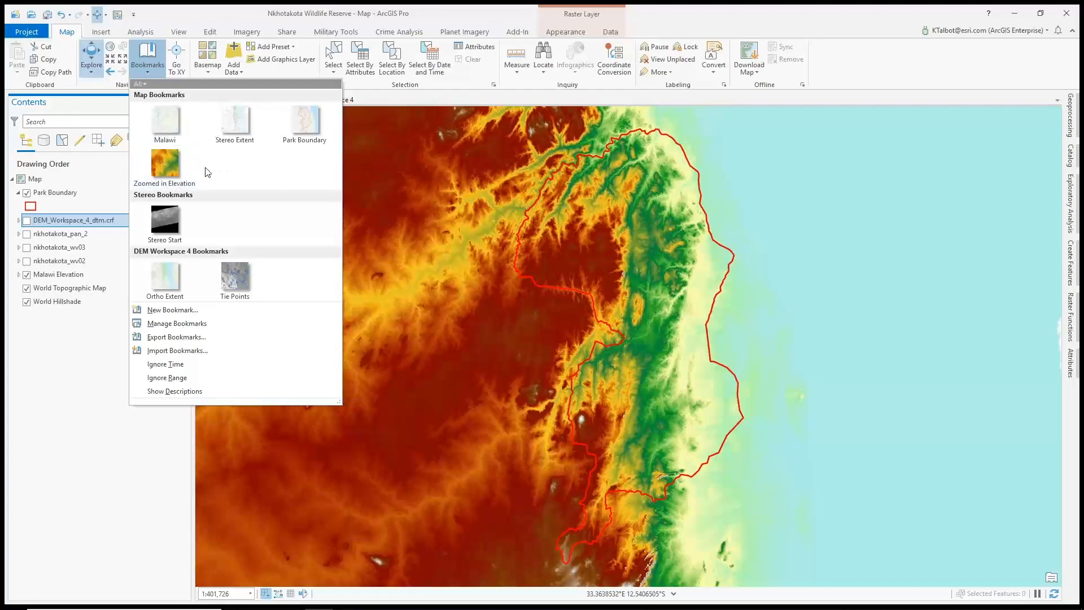
left_click(167, 163)
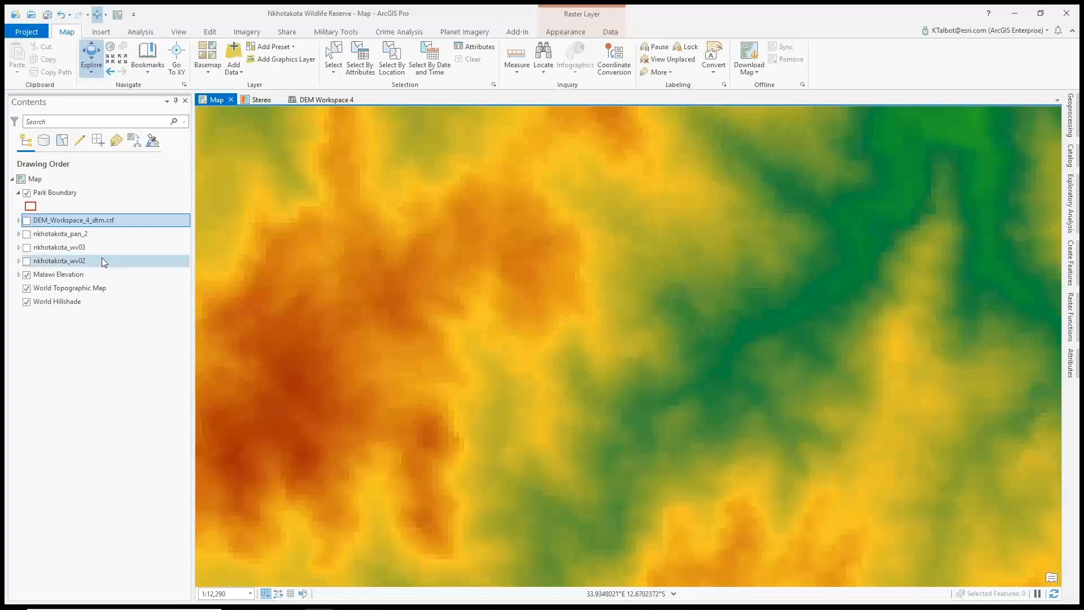
- Go to the Stereo Extent bookmark, hide Malawi Elevation and display the nkhotakota_wv02 and nkhotakota_wv03 layers instead
left_click(151, 70)
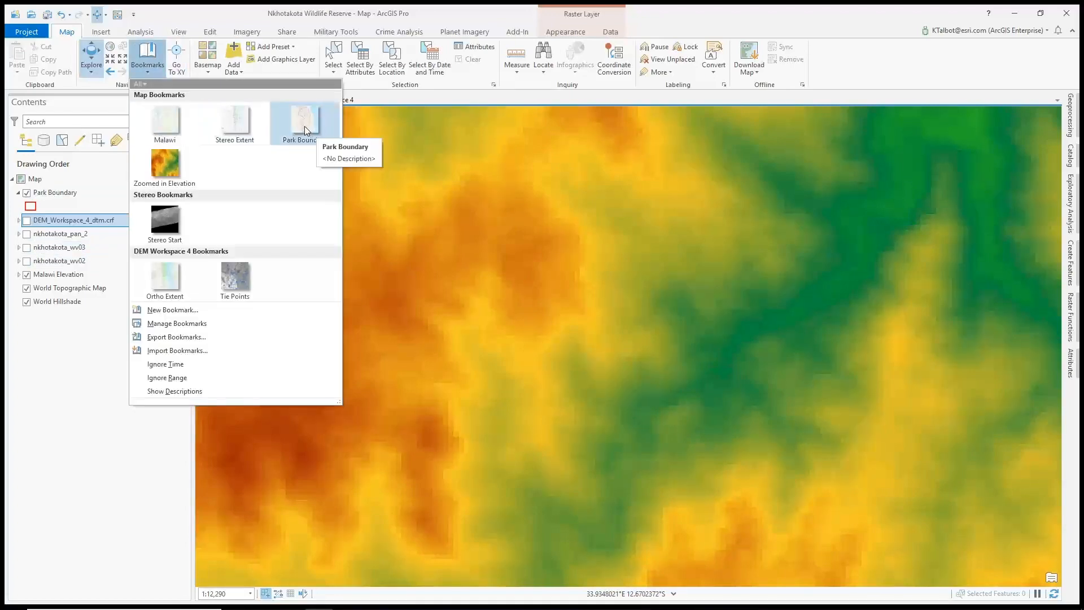
left_click(235, 123)
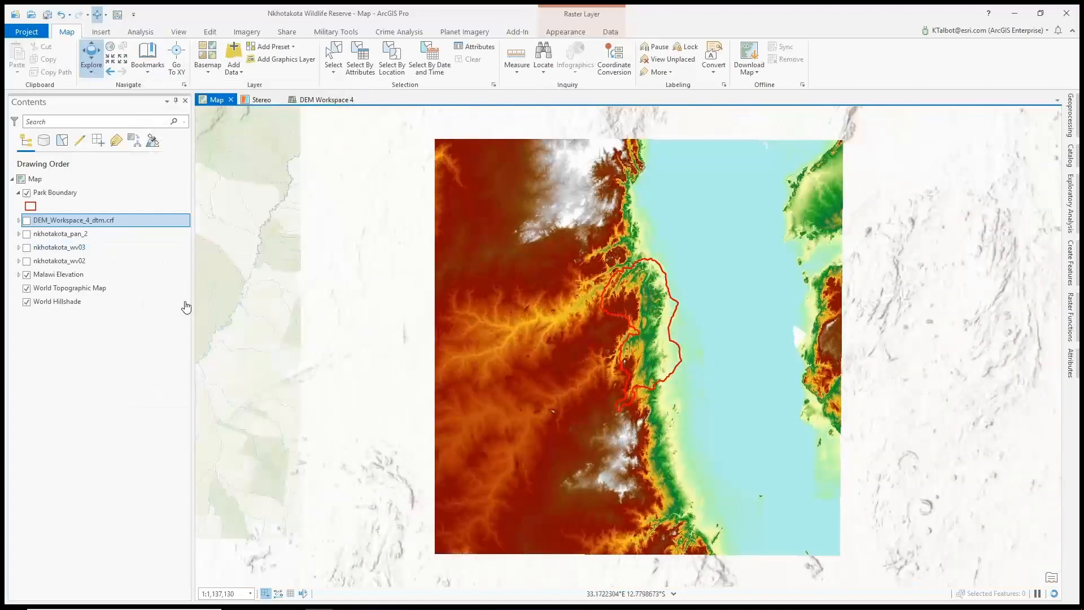
left_click(27, 275)
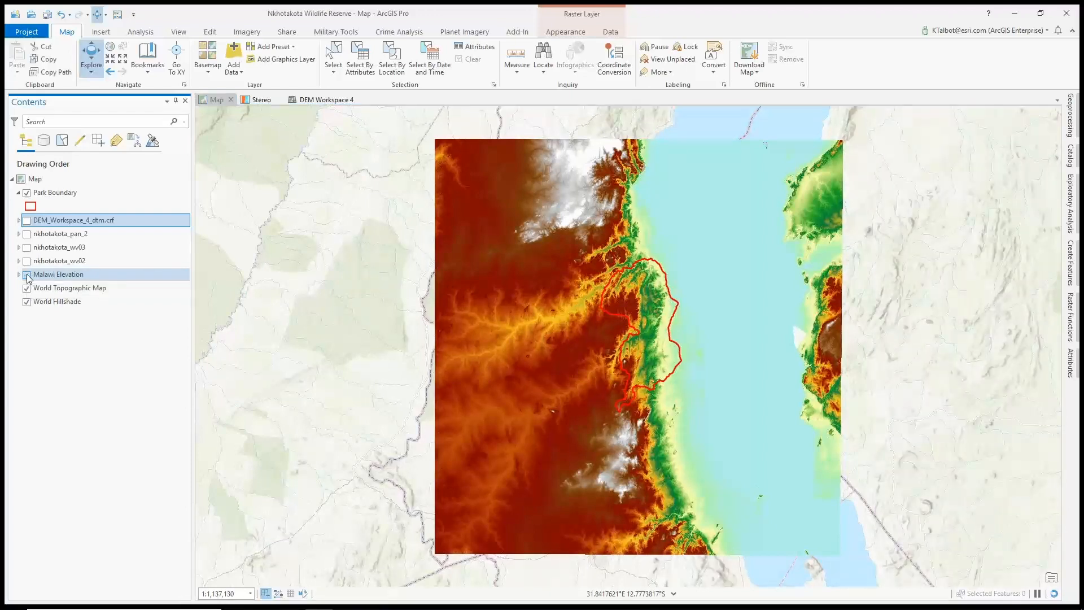
left_click(26, 261)
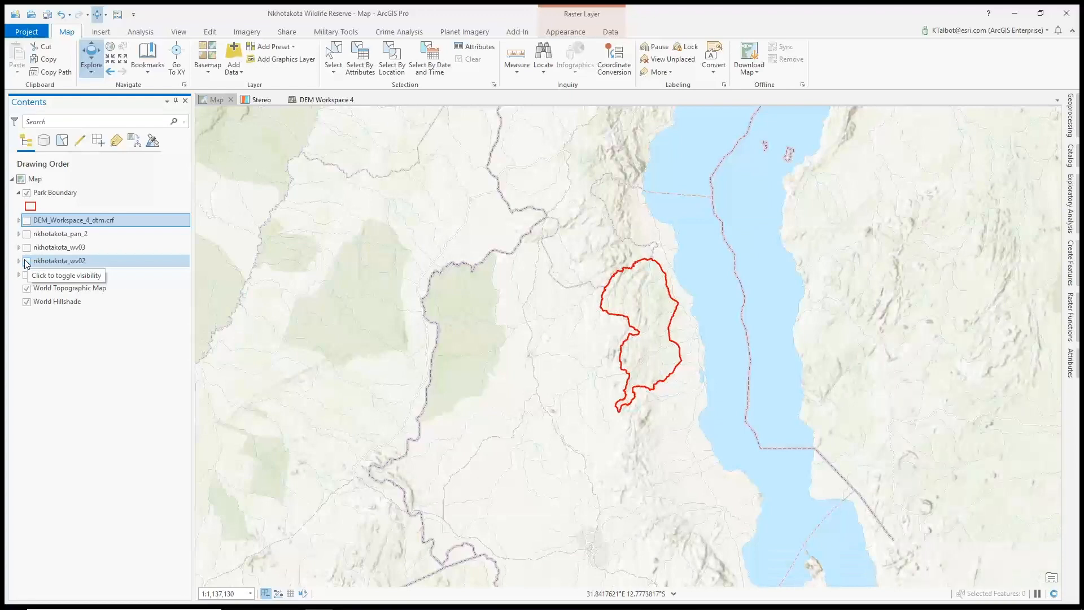
left_click(27, 249)
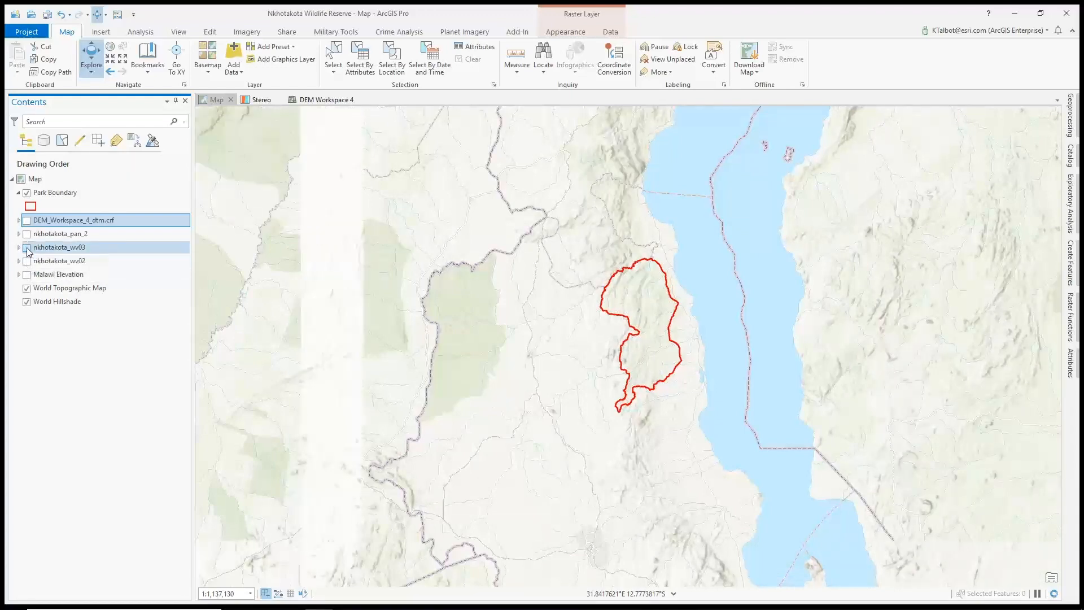
left_click(26, 261)
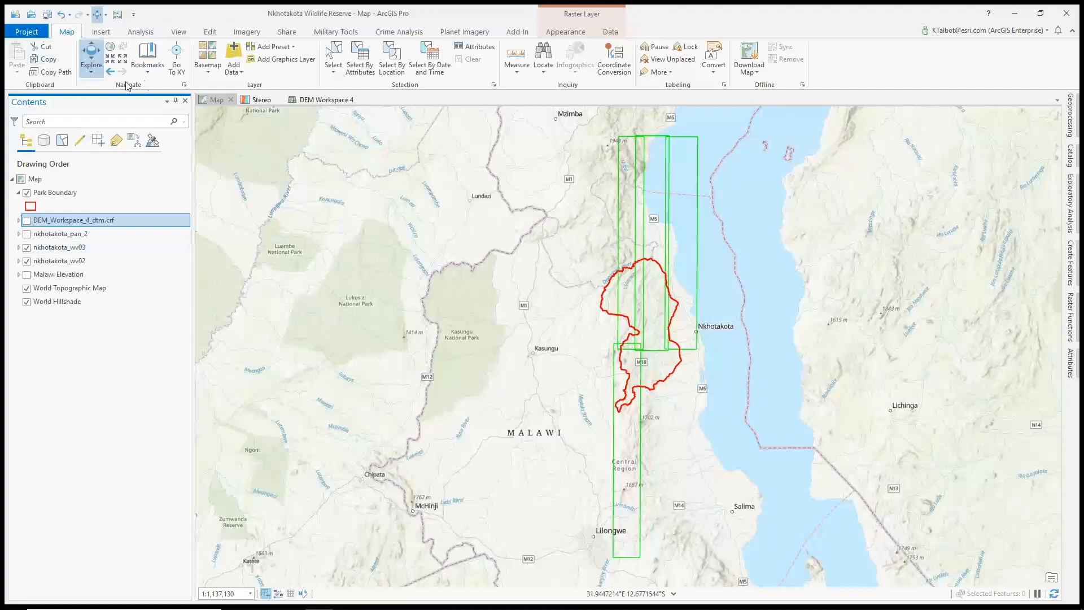
- Go to the Park Boundary bookmark to view the image footprints over the reserve
left_click(148, 57)
left_click(241, 142)
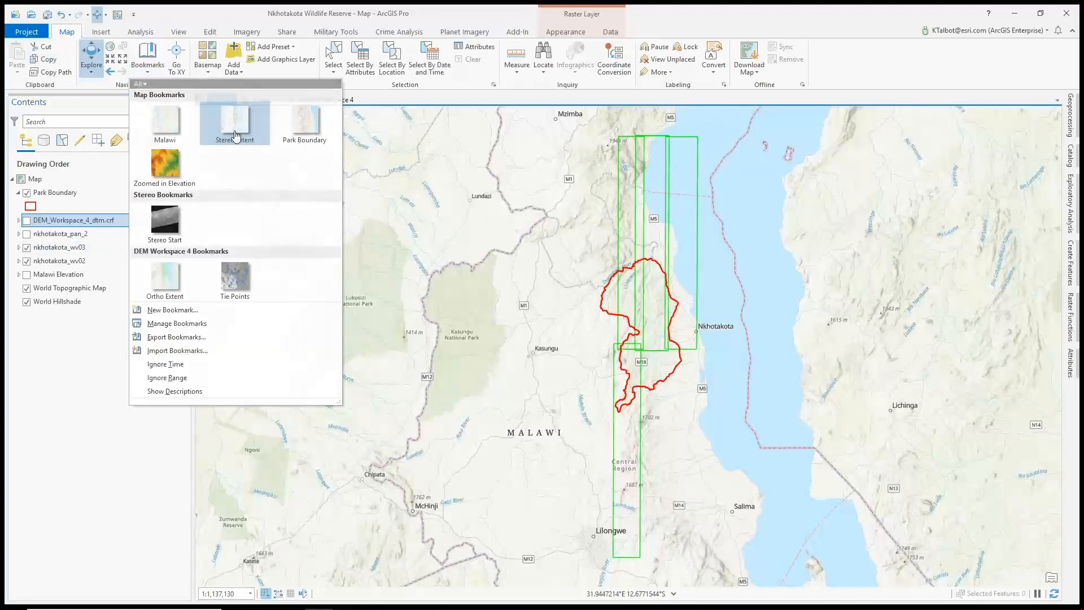
left_click(147, 57)
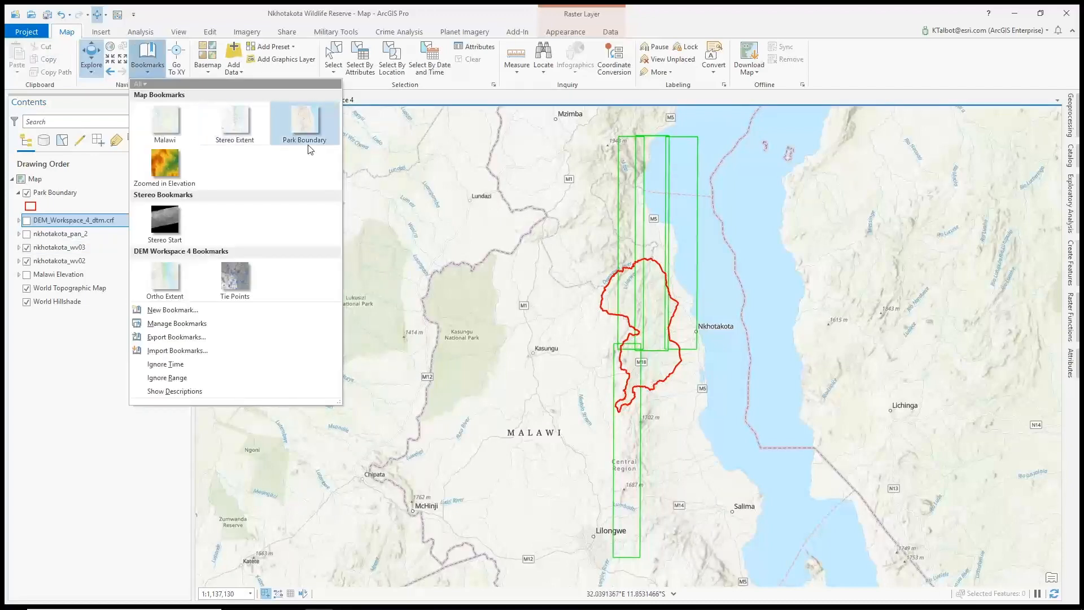
left_click(305, 123)
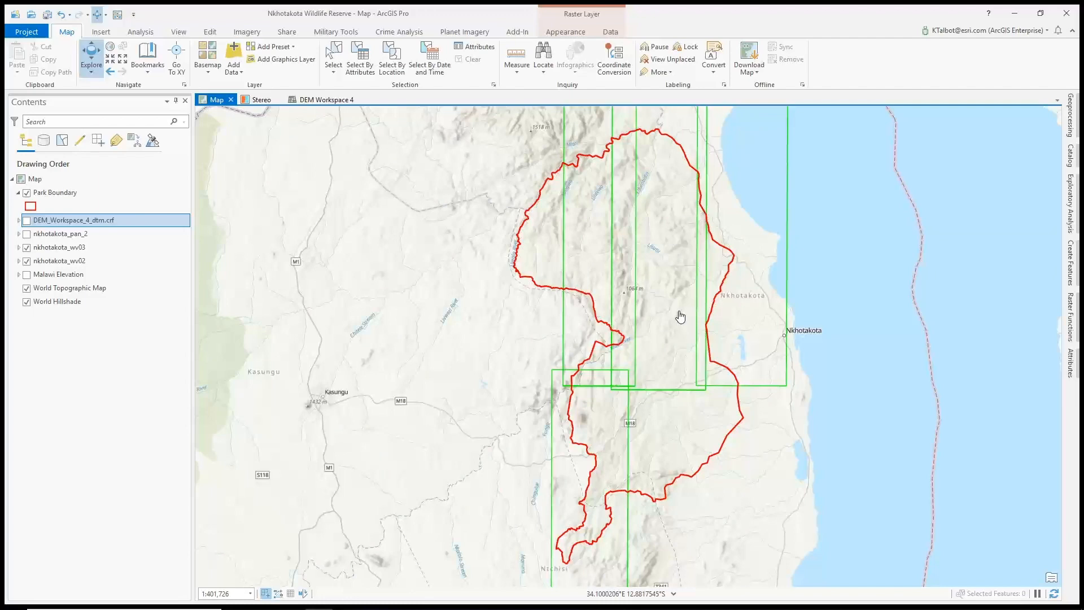
left_click(161, 71)
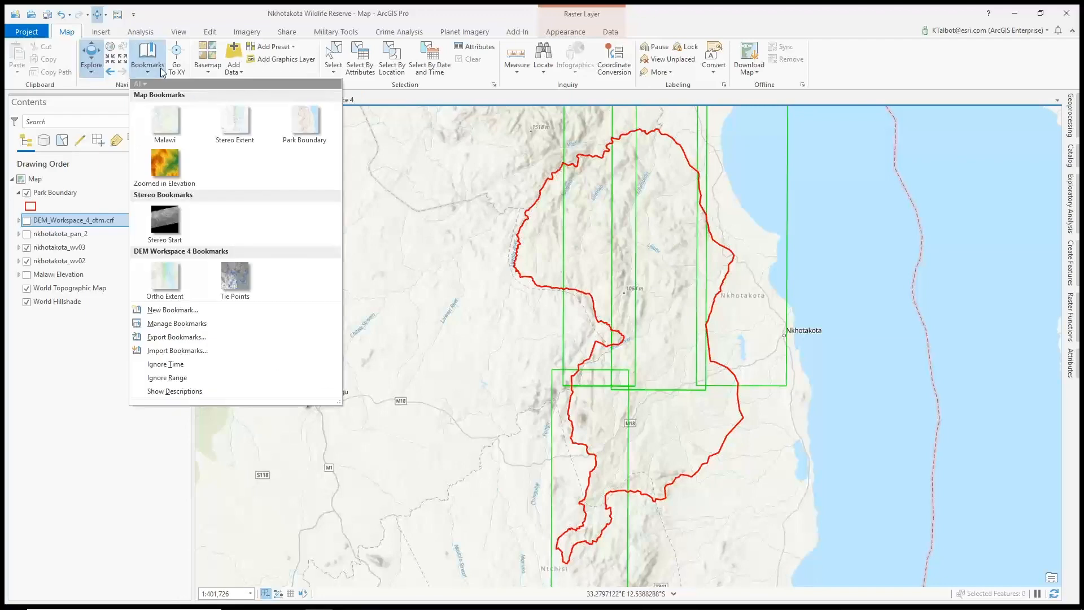
left_click(161, 71)
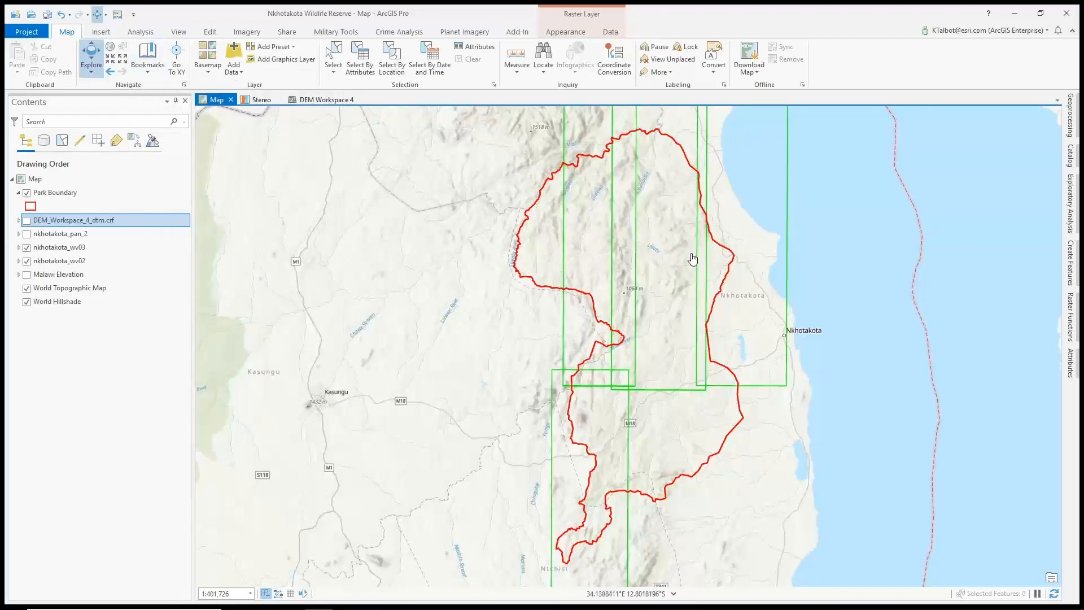
- Examine how the satellite images line up along the overlapping footprint edges near the park's eastern boundary
left_click_drag(696, 236, 721, 275)
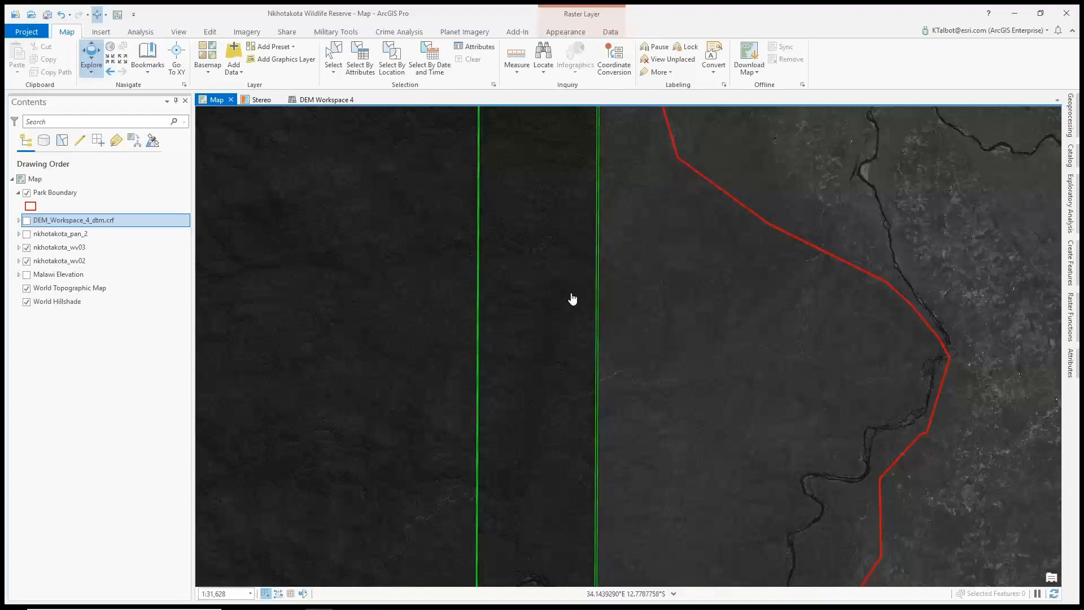
left_click_drag(562, 292, 624, 364)
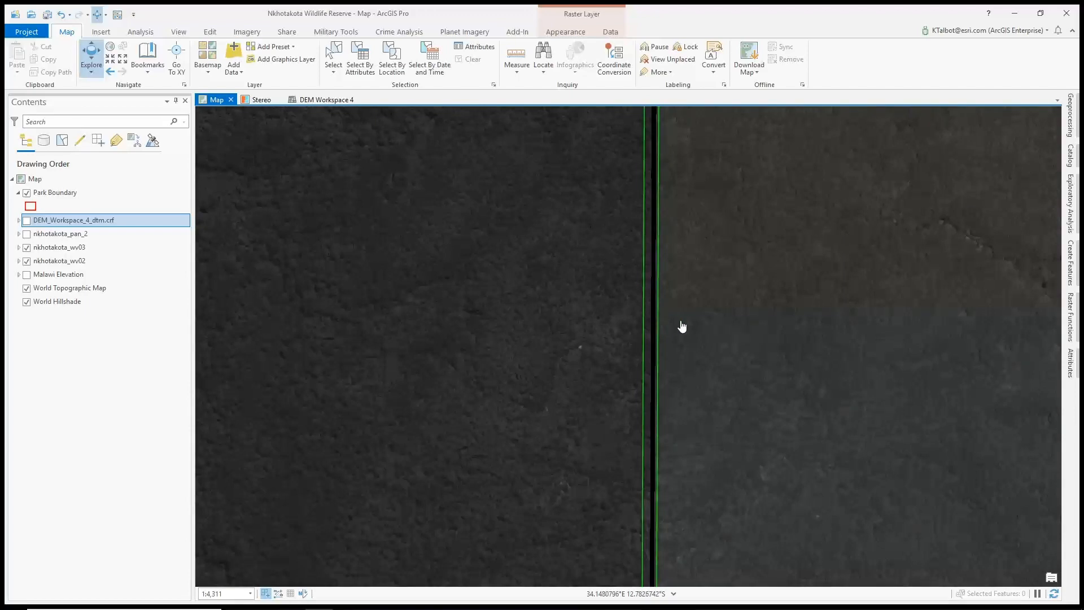
scroll(651, 317, "down", 3)
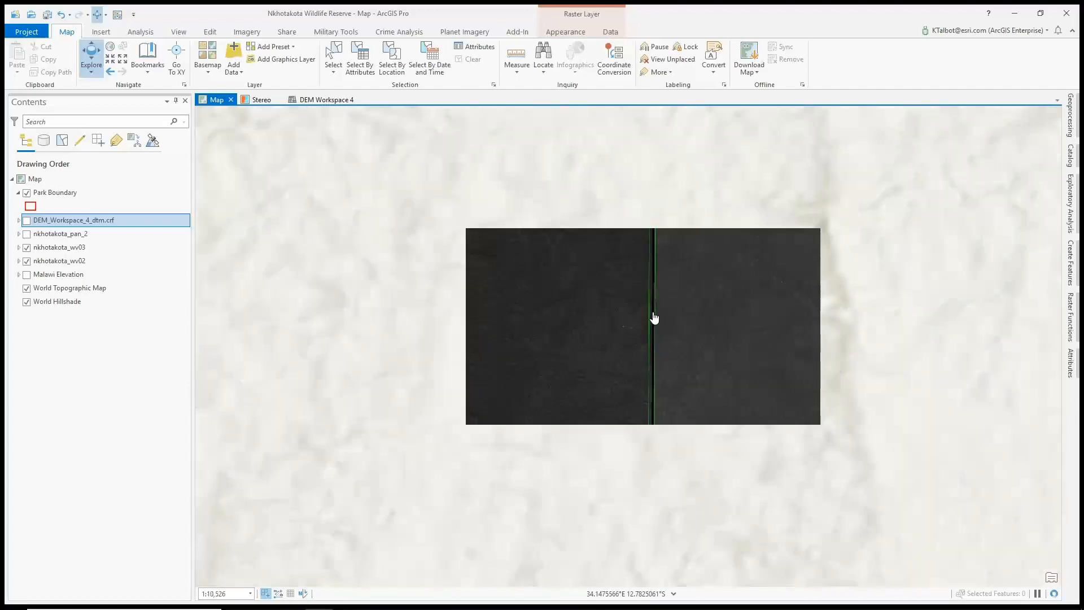
scroll(653, 318, "down", 5)
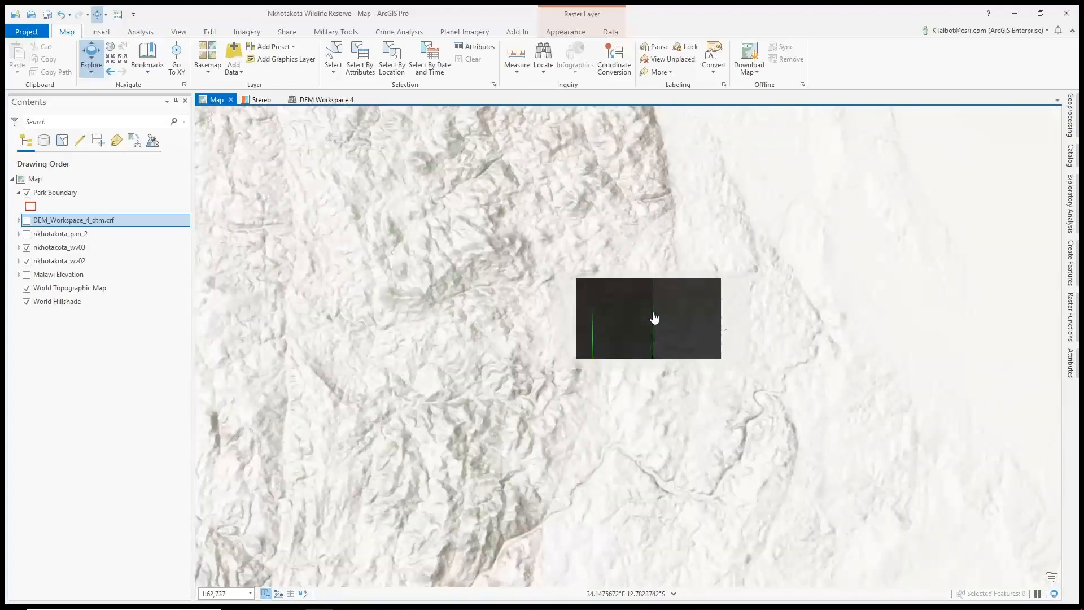
scroll(653, 318, "down", 2)
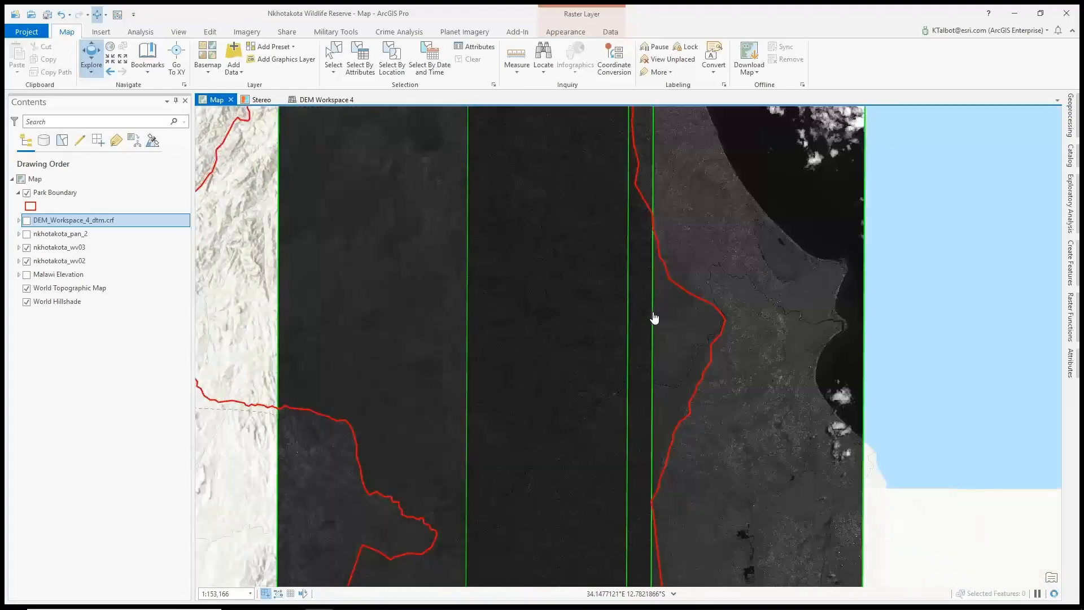
scroll(653, 330, "up", 2)
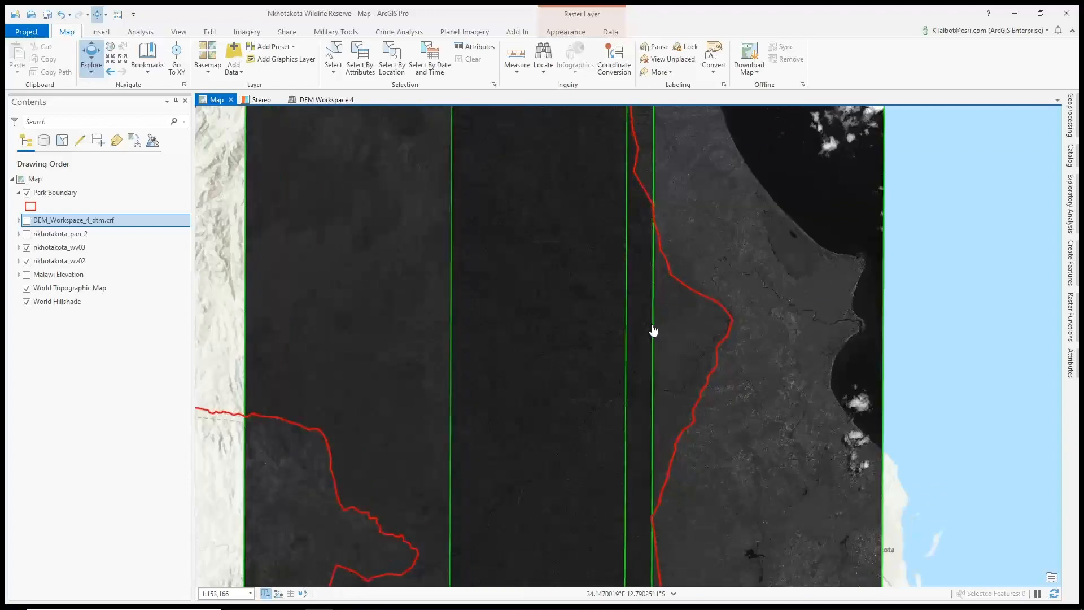
scroll(653, 330, "up", 3)
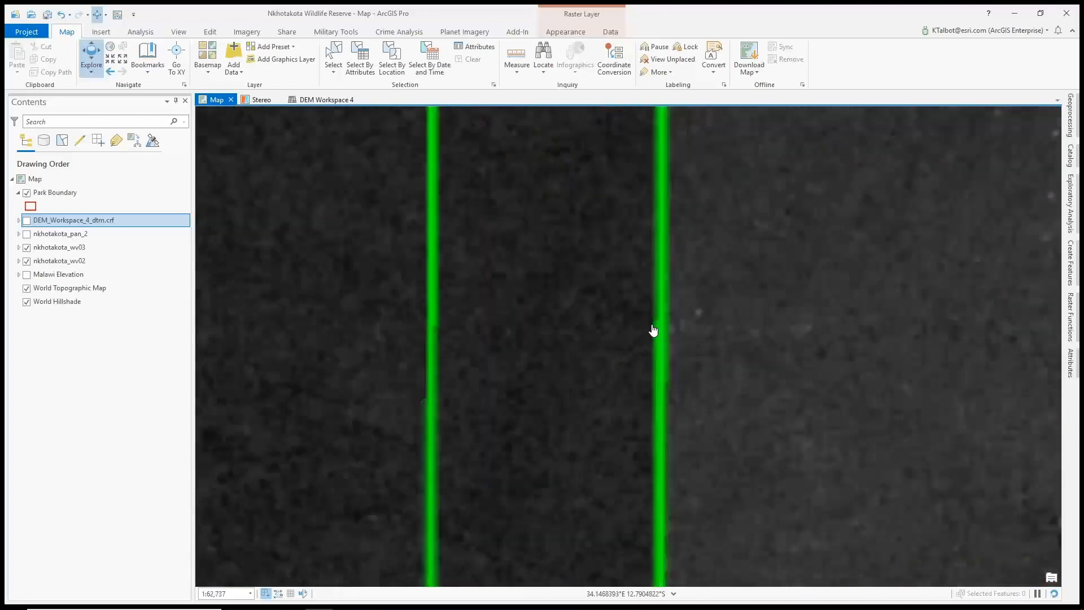
scroll(672, 329, "up", 1)
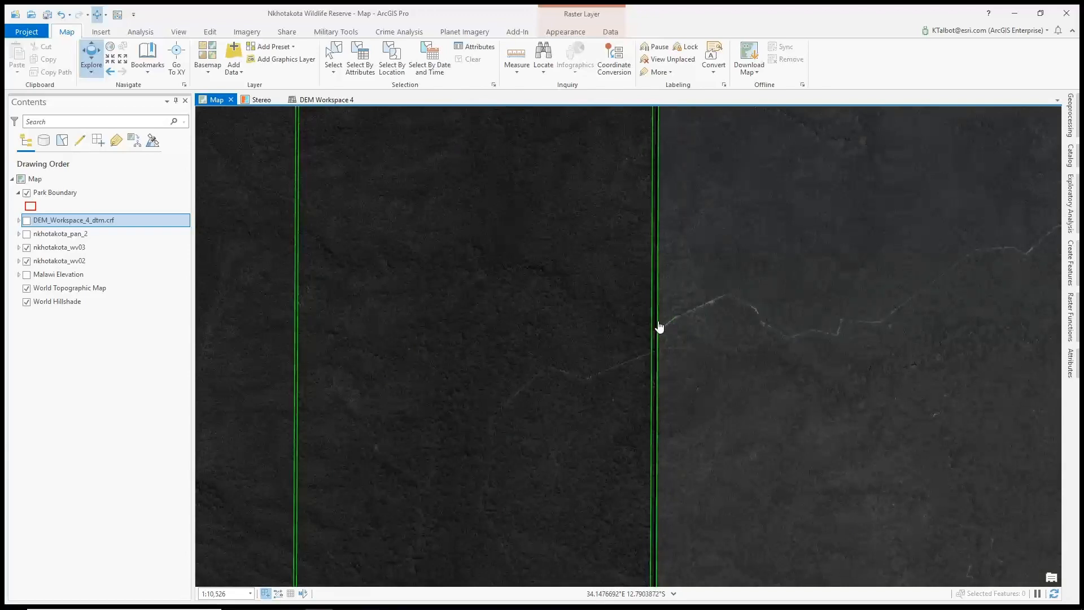
- Switch to the Stereo map and examine the anaglyph imagery closely along the image strip
left_click(260, 100)
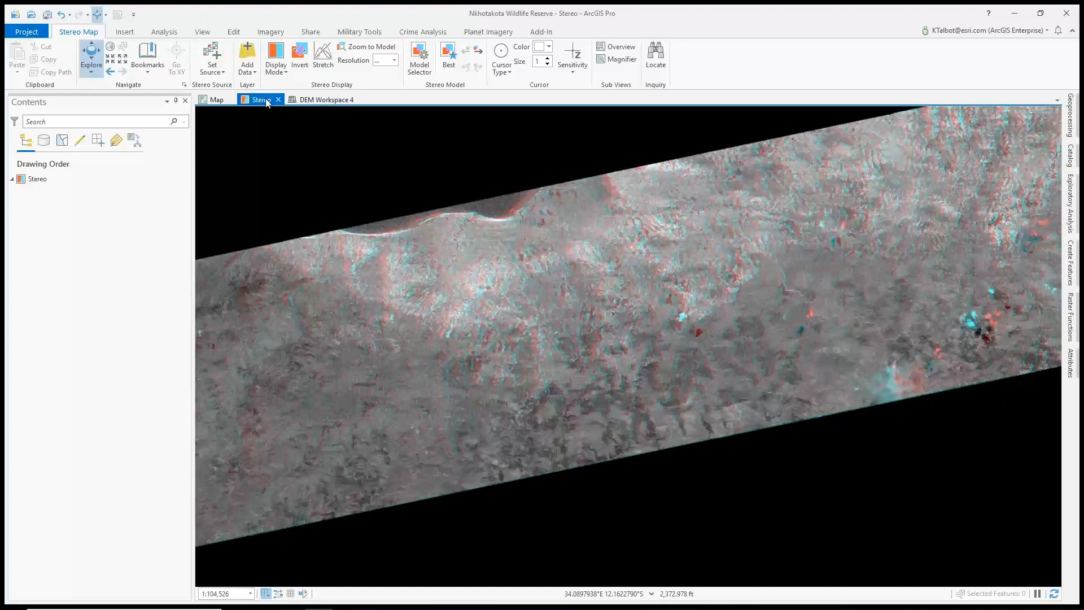
scroll(588, 337, "up", 1)
scroll(588, 336, "up", 3)
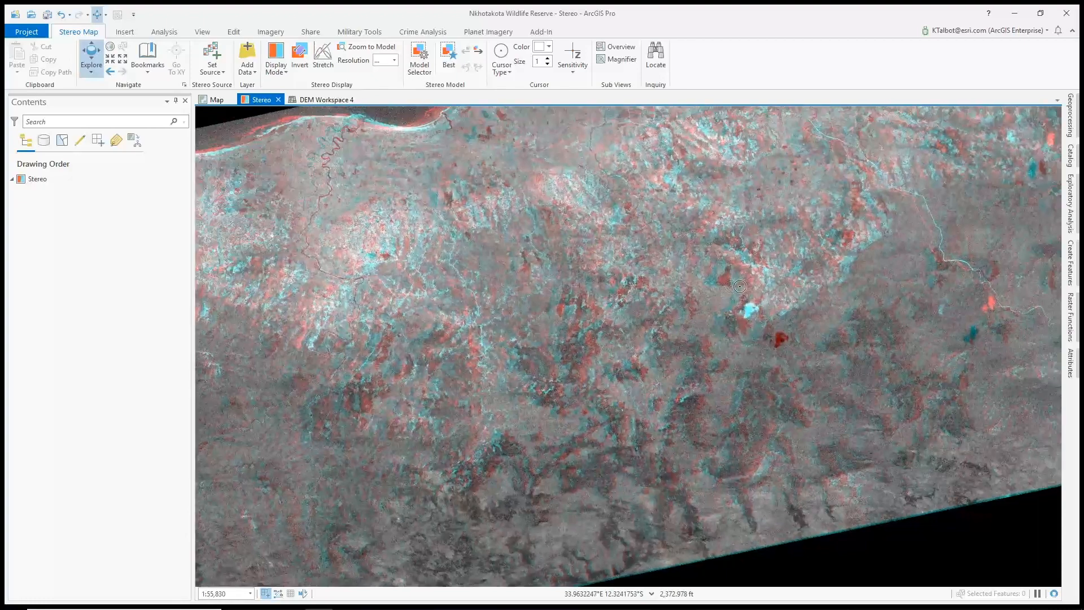
left_click_drag(740, 286, 545, 326)
scroll(630, 266, "up", 2)
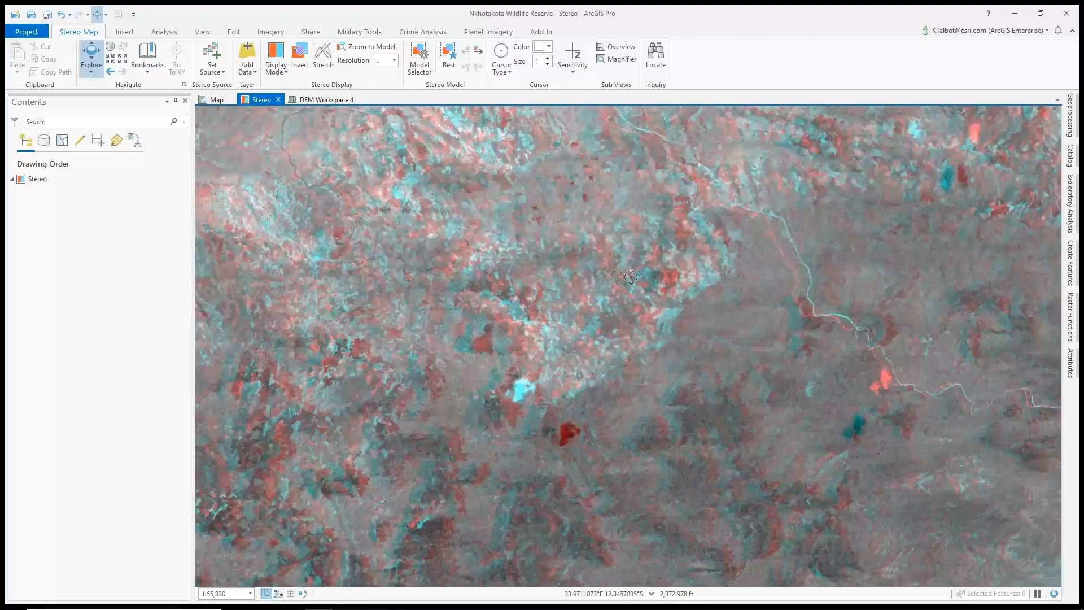
left_click_drag(880, 313, 531, 320)
left_click_drag(883, 266, 582, 329)
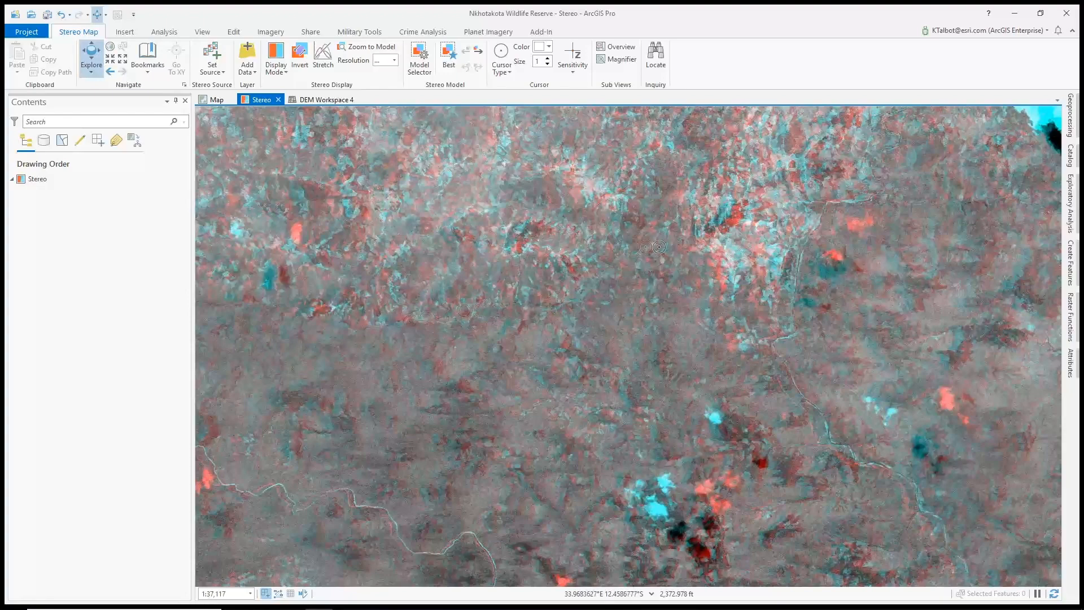
left_click_drag(626, 198, 595, 226)
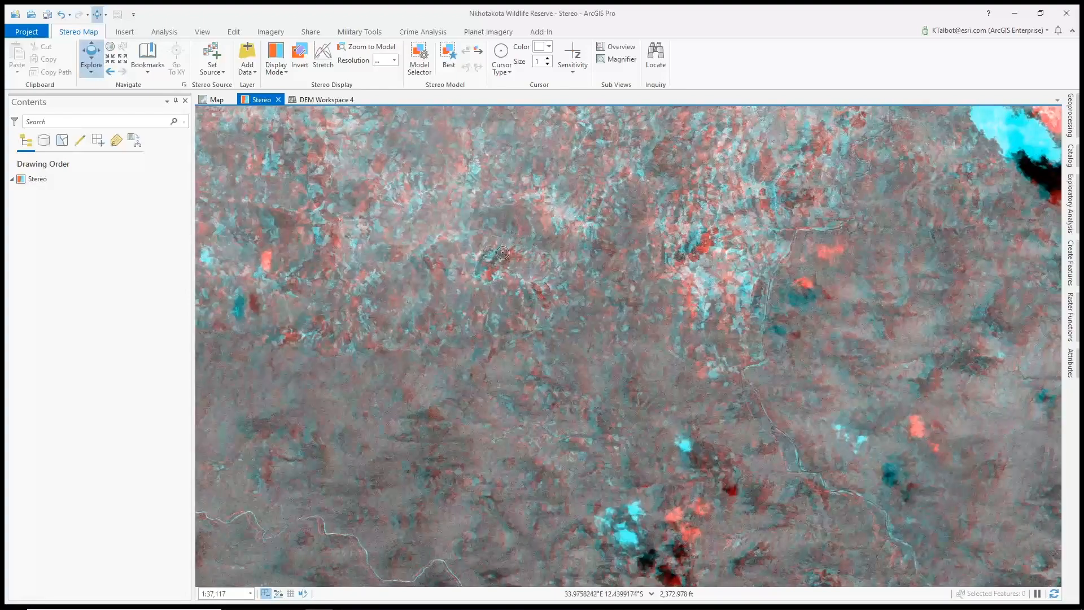
left_click_drag(665, 424, 511, 415)
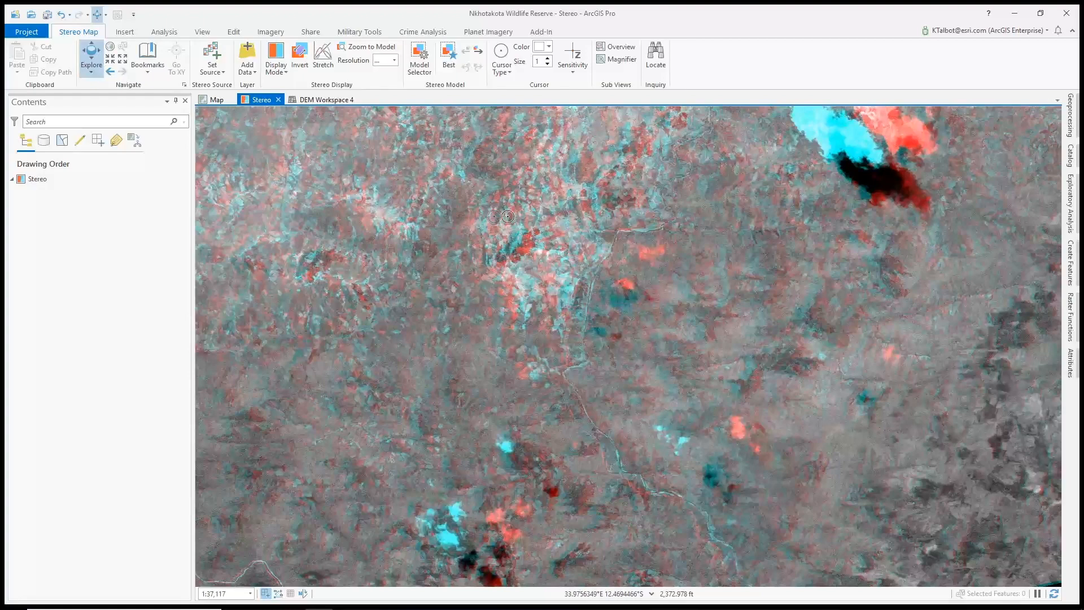
left_click(234, 32)
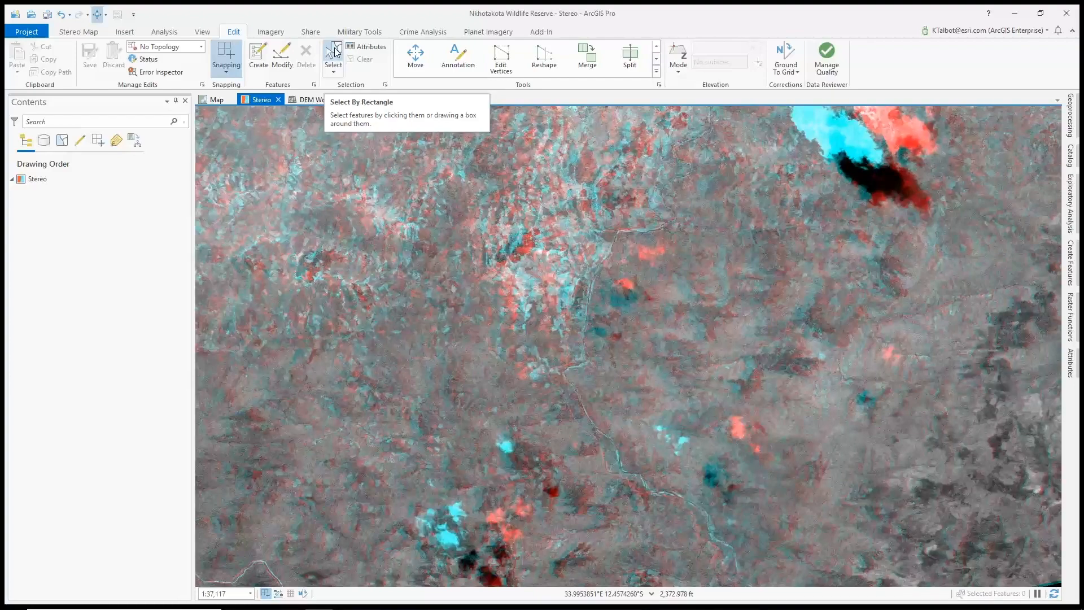
left_click(79, 32)
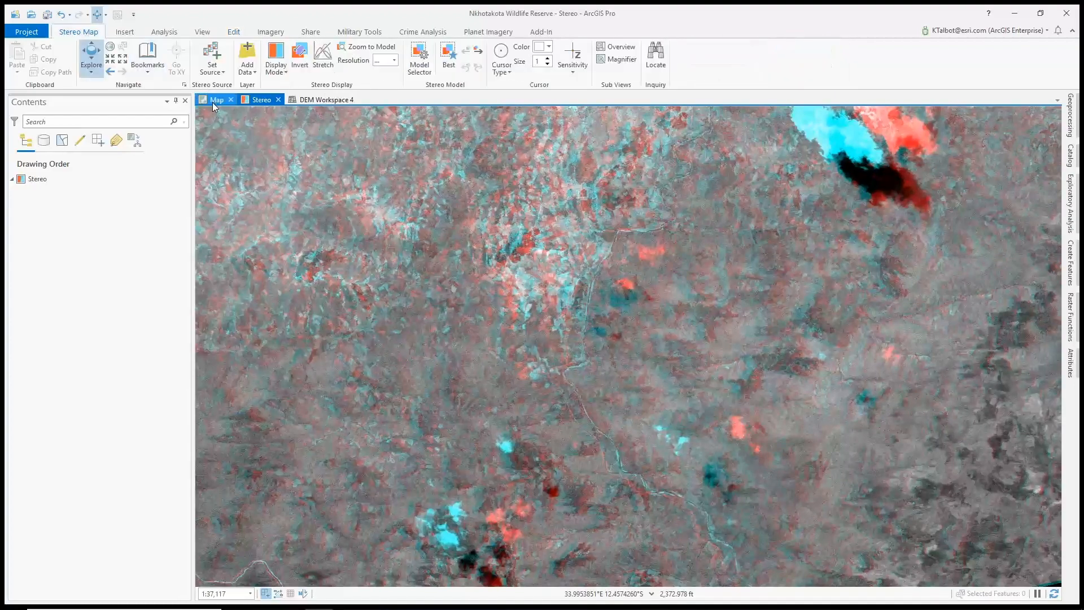
- Return to the Map view at the Park Boundary bookmark, display the nkhotakota_pan_2 layer and hide nkhotakota_wv03
left_click(217, 102)
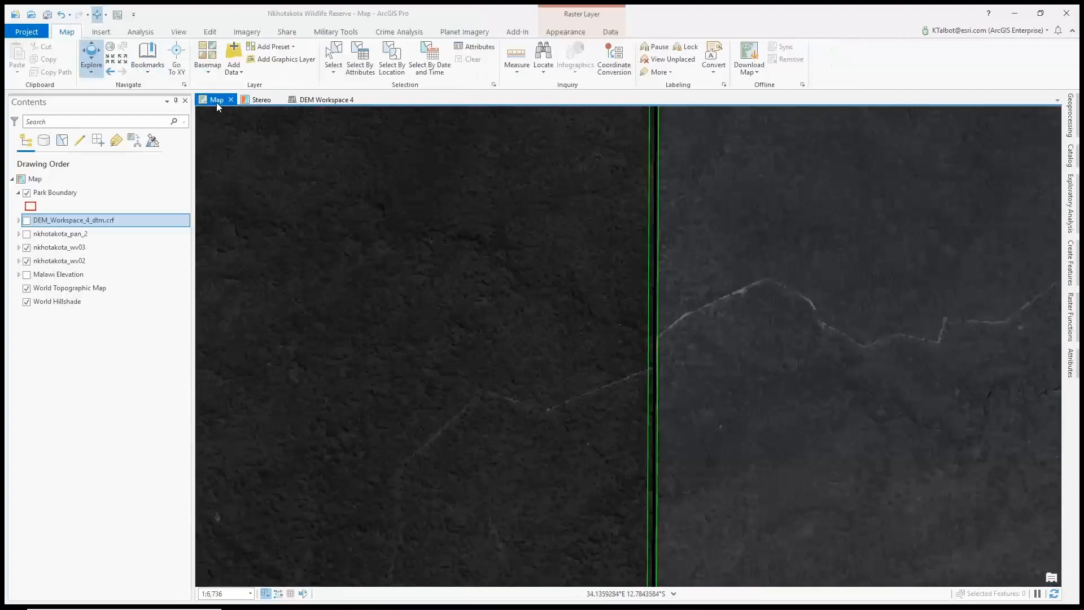
left_click(151, 72)
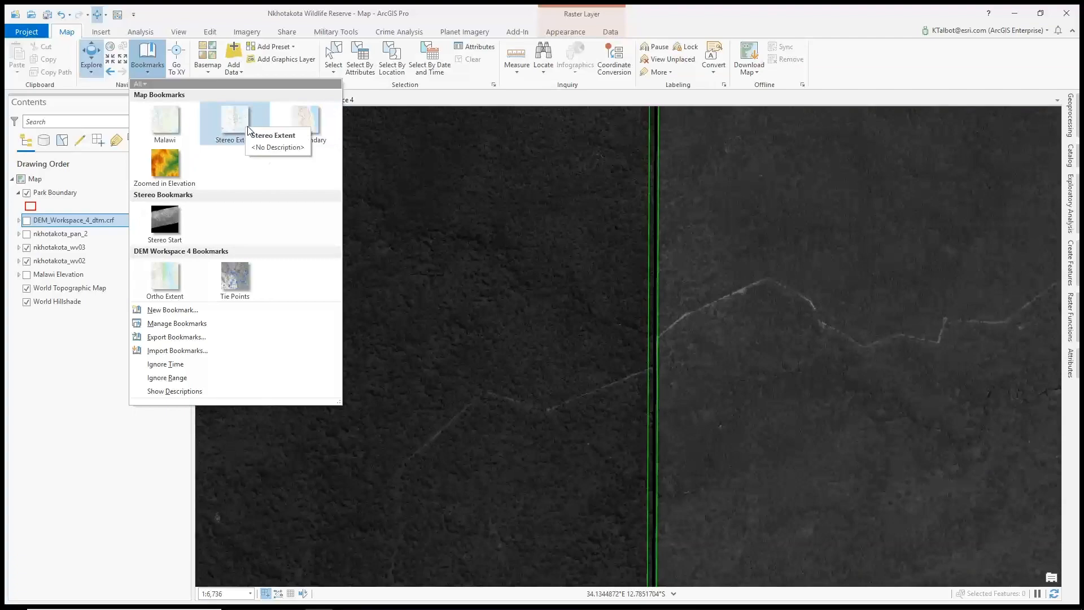
left_click(297, 127)
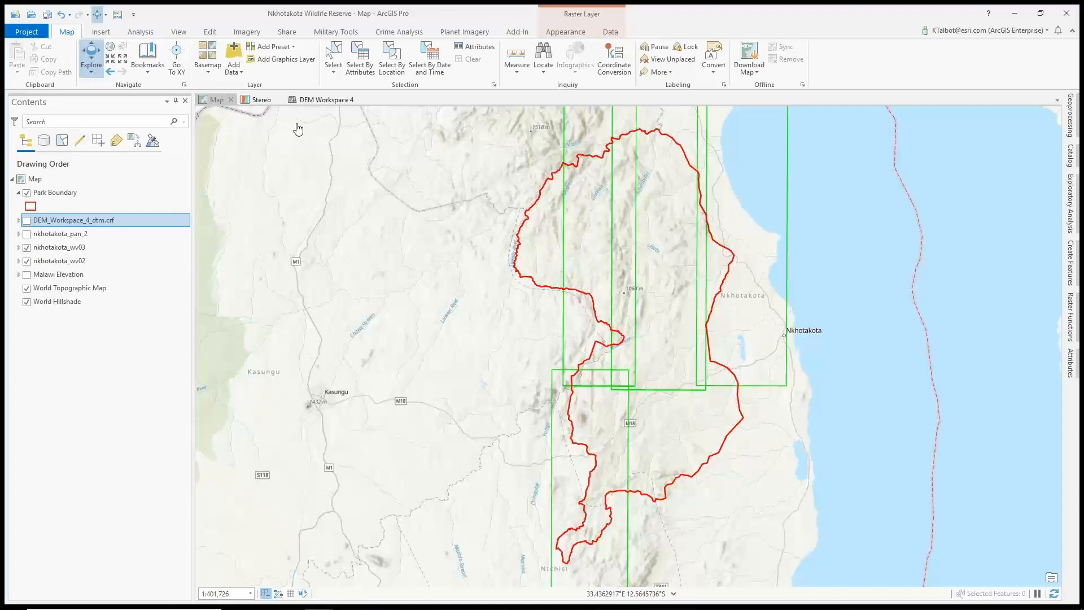
left_click(27, 233)
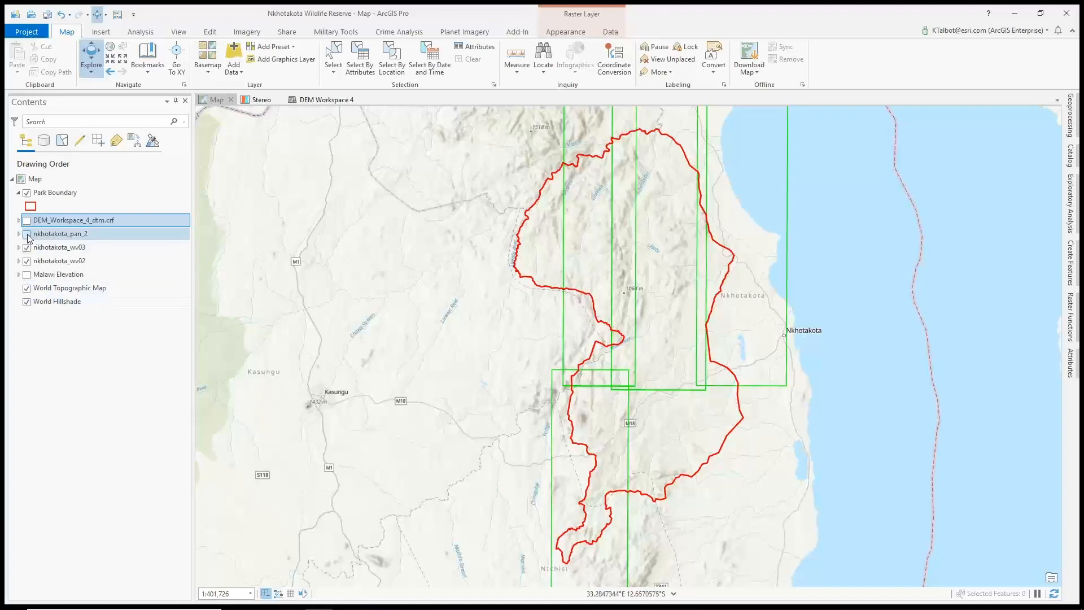
left_click(26, 248)
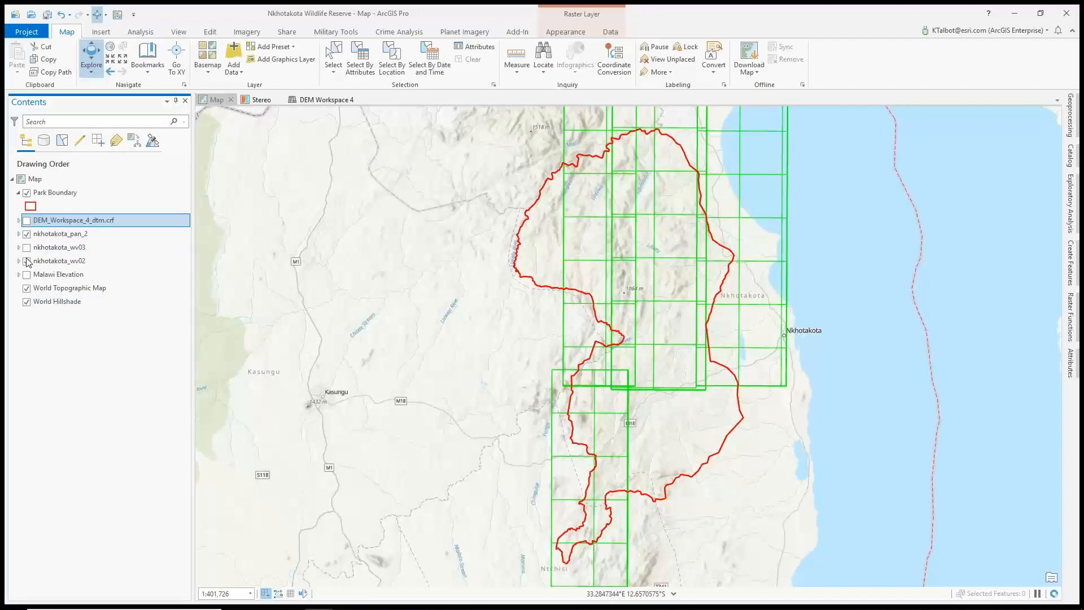
- Hide the nkhotakota_wv02 layer and view the Add Rasters To Mosaic Dataset parameters
left_click(27, 261)
left_click(1072, 120)
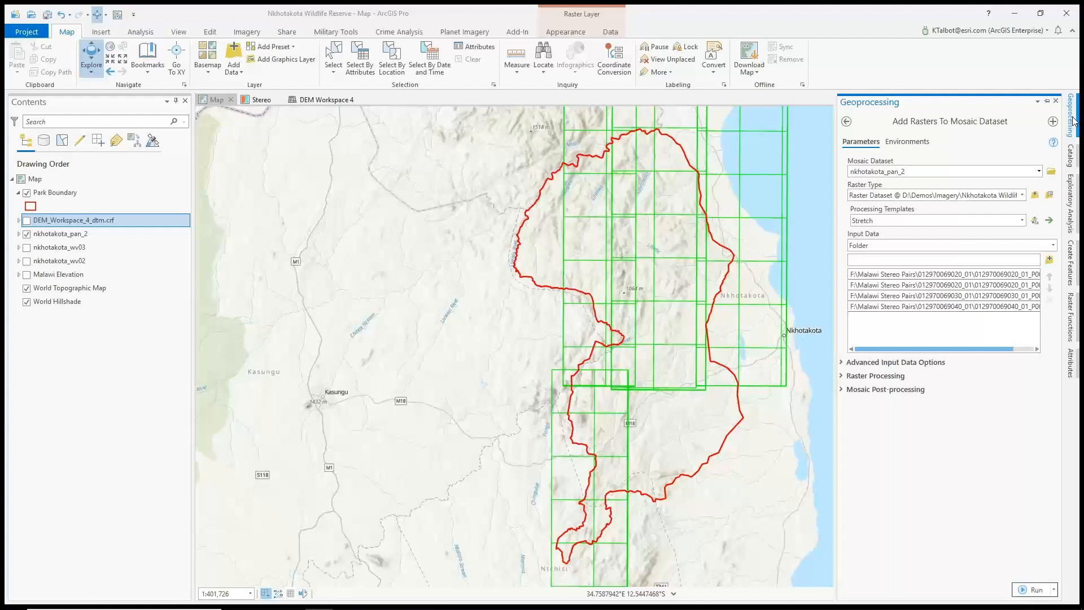
left_click(1074, 122)
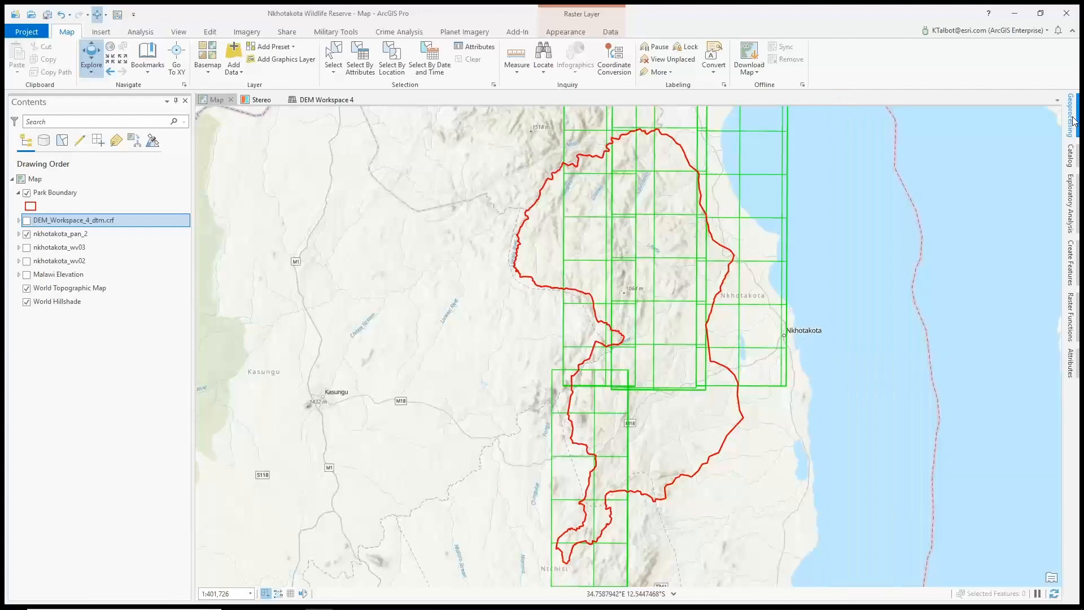
- View the Calculate Statistics tool for the nkhotakota_pan_2 mosaic dataset in Nkhotakota Wildlife Reserve.gdb, without running it
left_click(1071, 155)
right_click(882, 277)
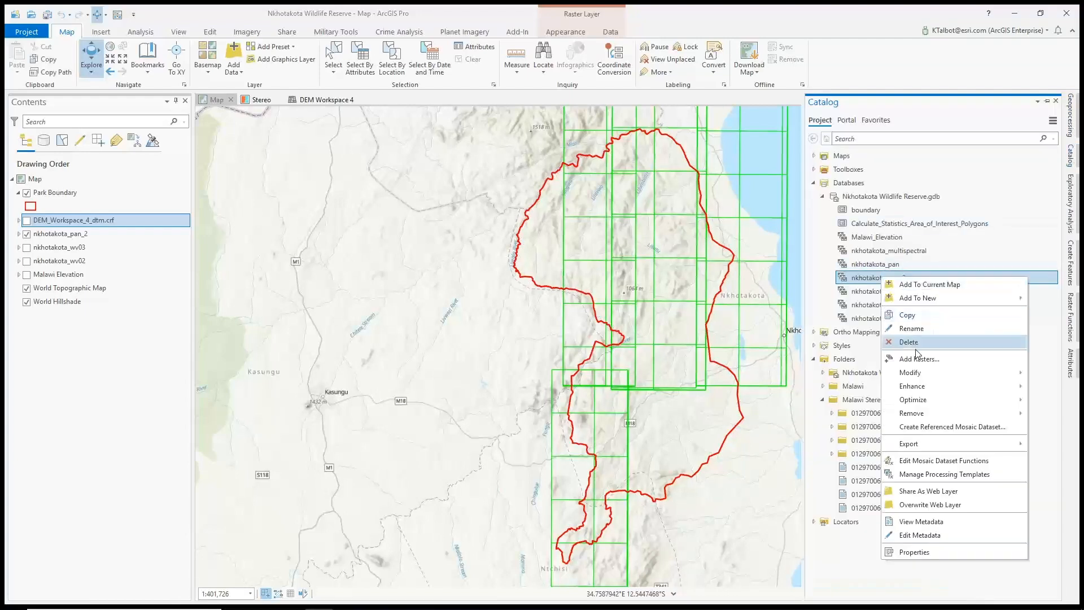
mouse_move(914, 401)
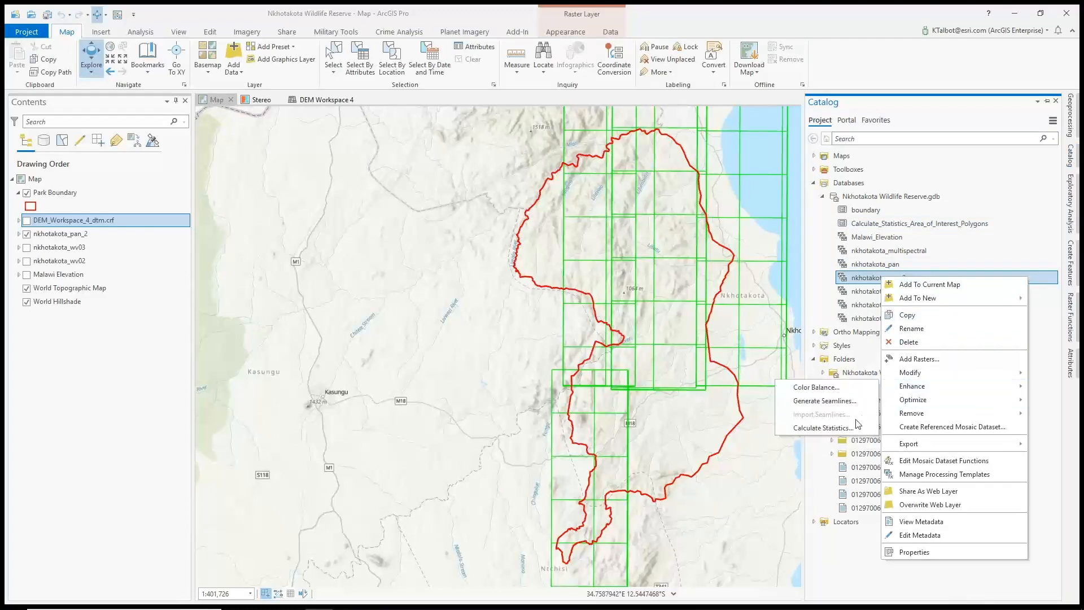
left_click(847, 427)
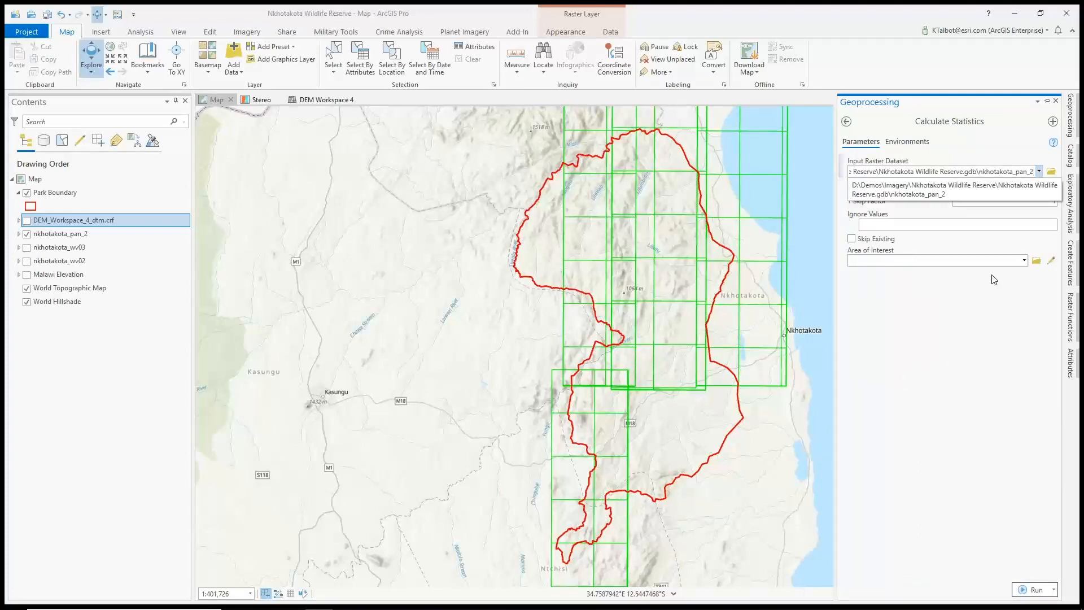
left_click(1056, 101)
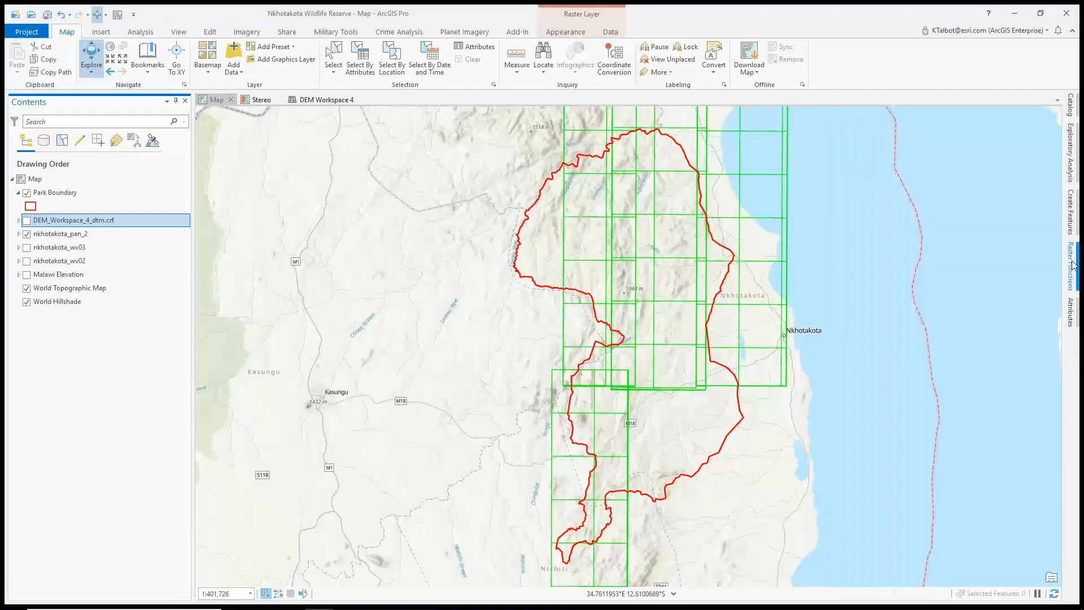
- Search the raster functions for "geom" and view the parameters of the Geometric function
left_click(1073, 266)
left_click(949, 119)
type("geom")
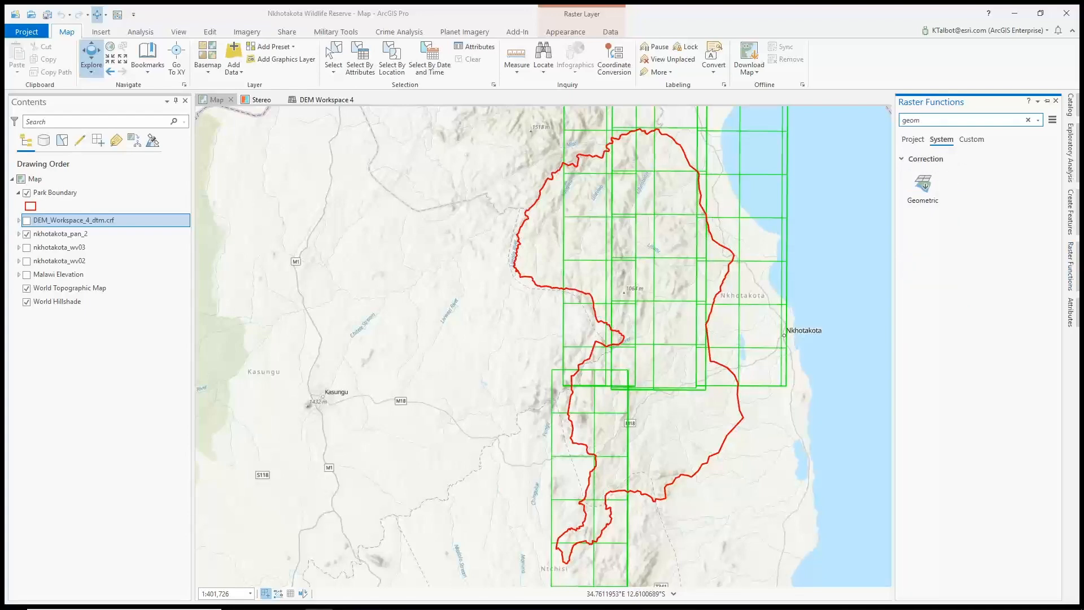
left_click(923, 185)
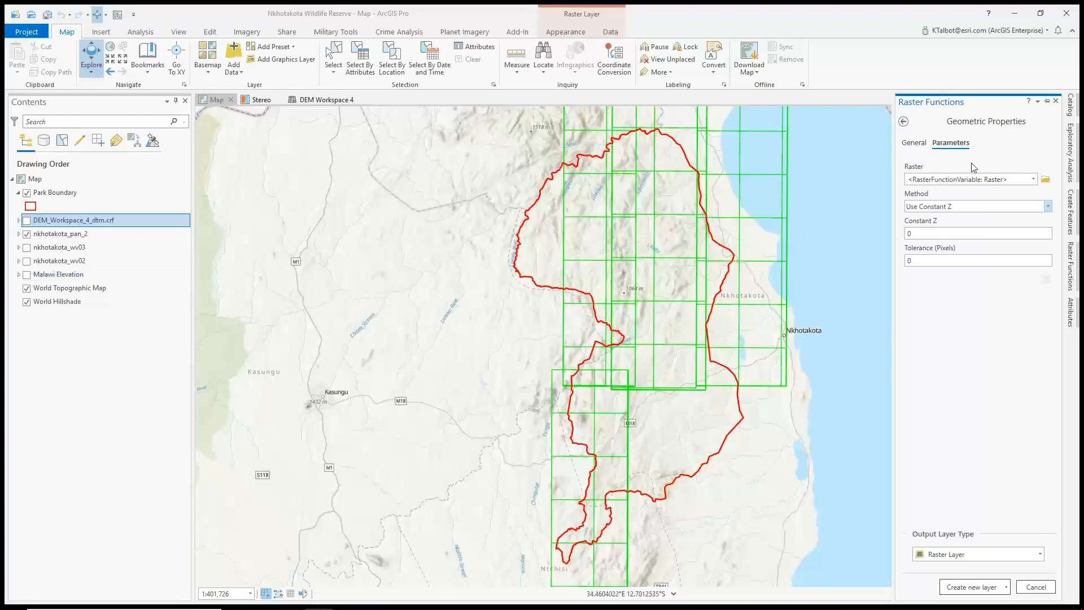
left_click(1070, 266)
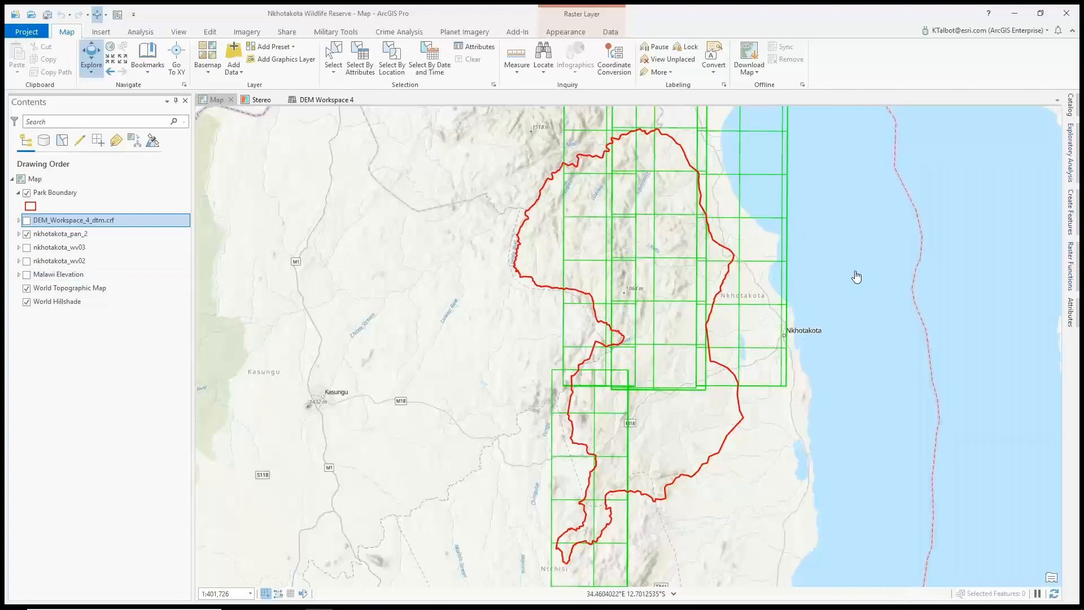
- Start a new ortho mapping workspace named DEM Workspace with the Satellite type and proceed to the image collection settings
left_click(247, 33)
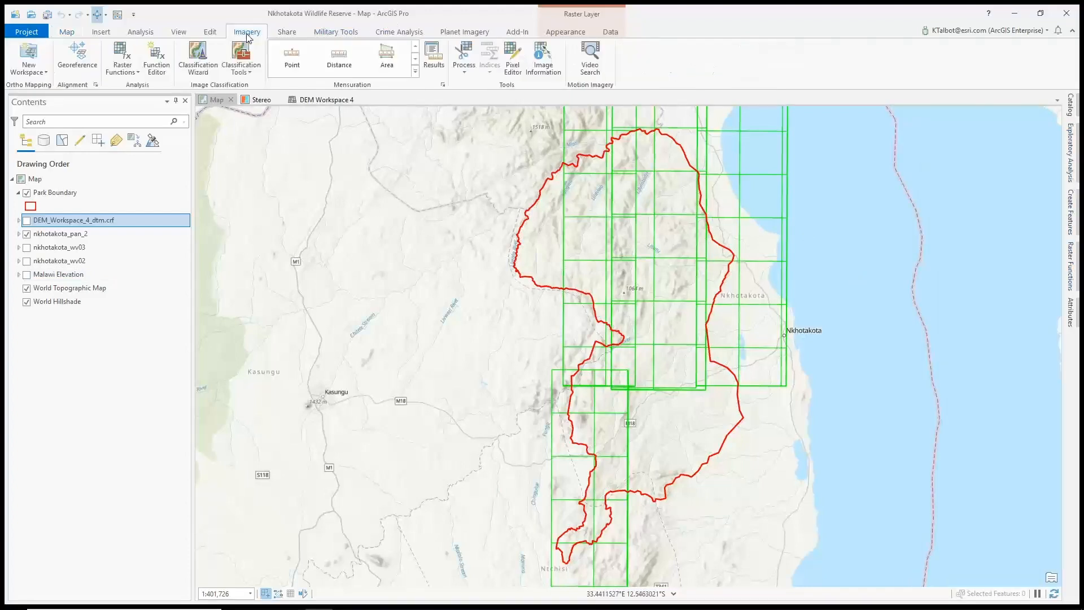
left_click(44, 75)
left_click(74, 101)
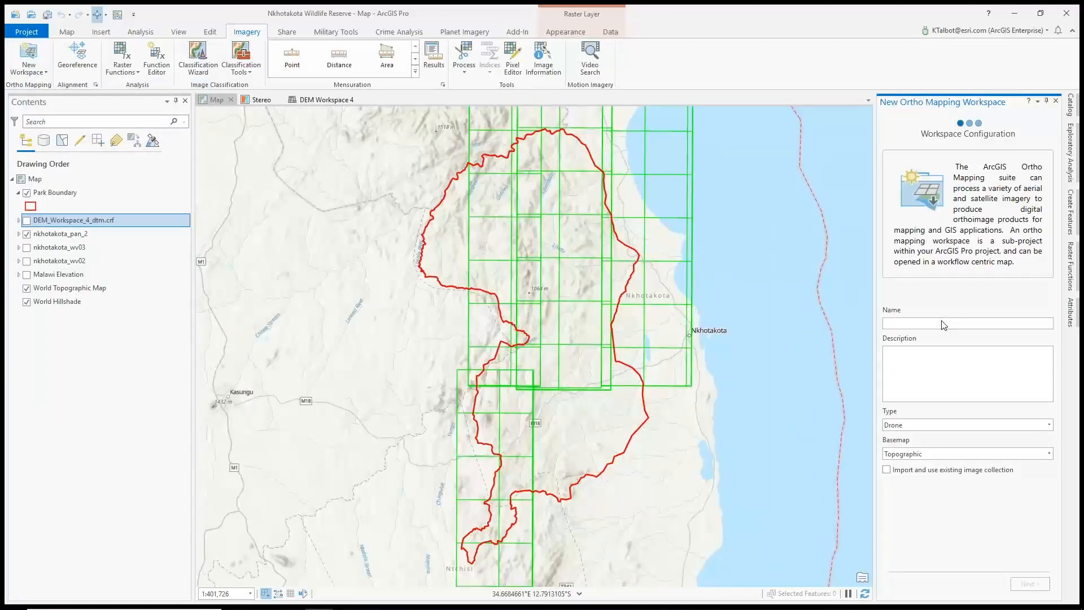
type("DEM Workspace")
left_click(941, 365)
left_click(1049, 425)
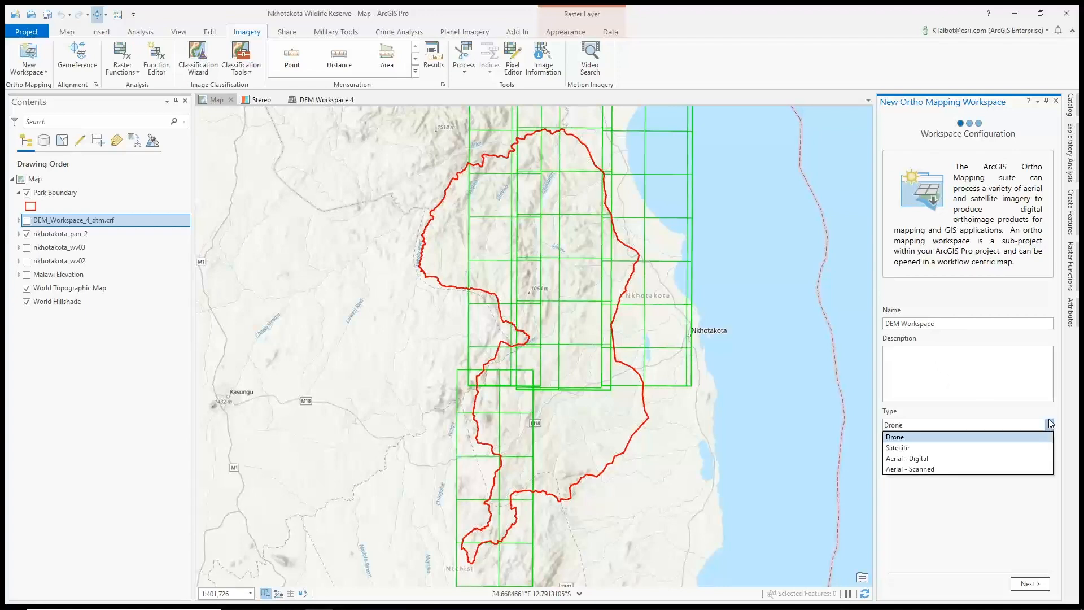
left_click(930, 447)
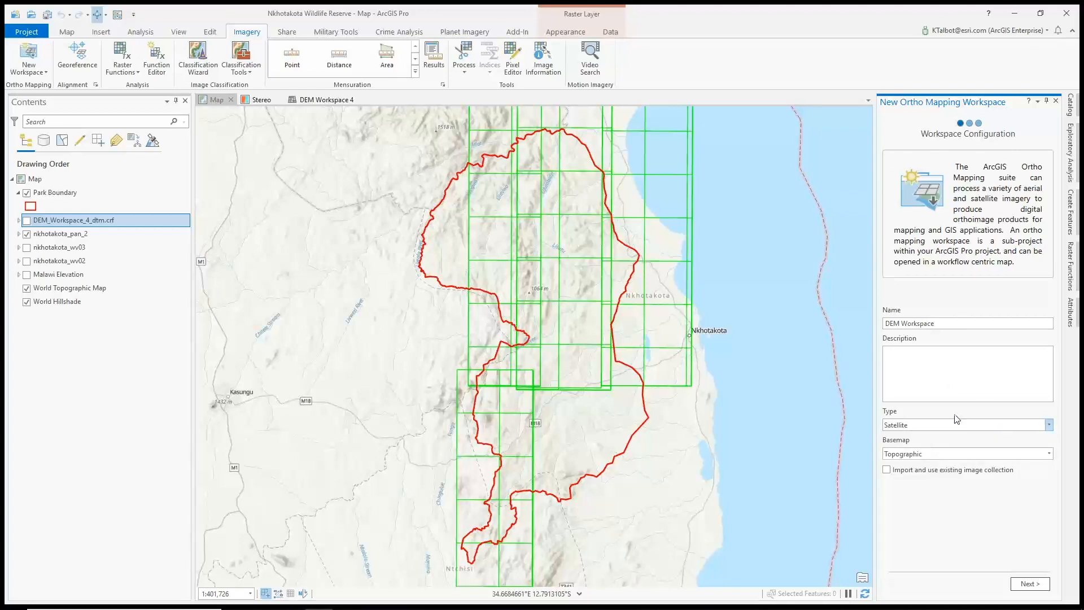
left_click(1048, 425)
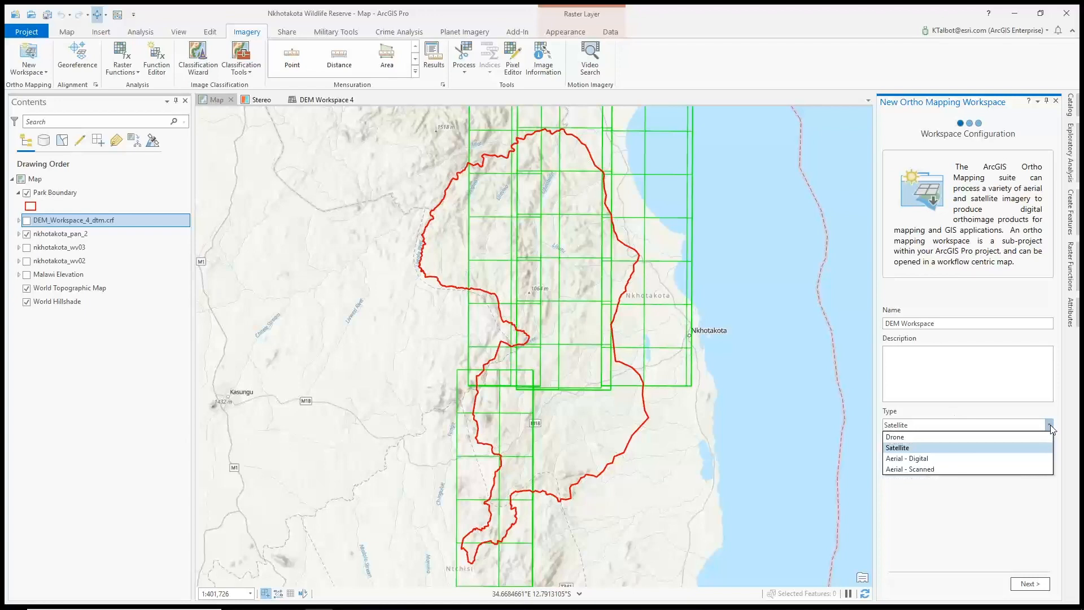
left_click(919, 447)
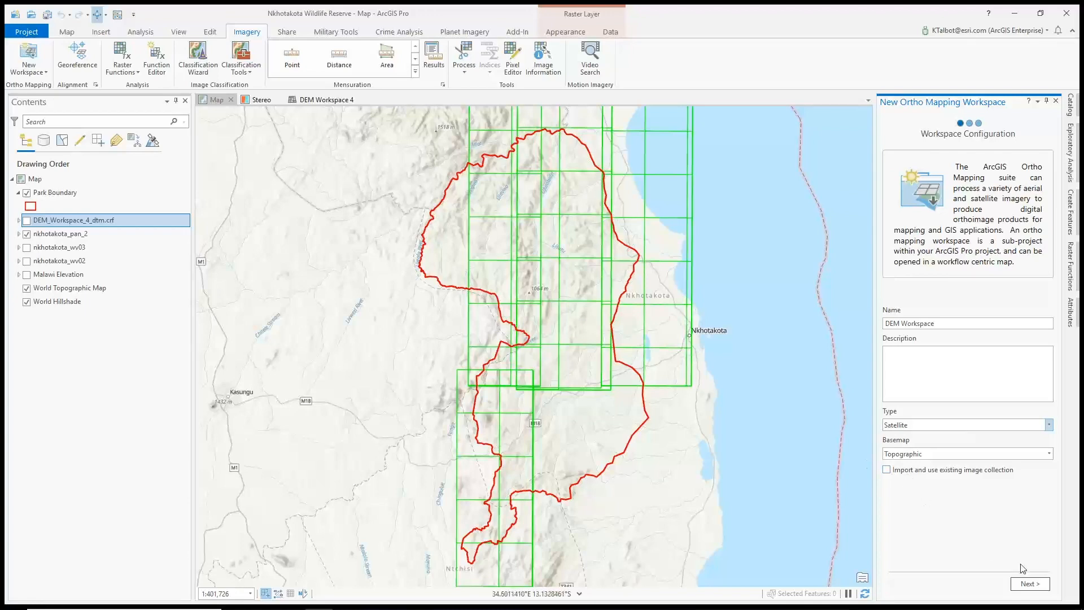
left_click(1033, 584)
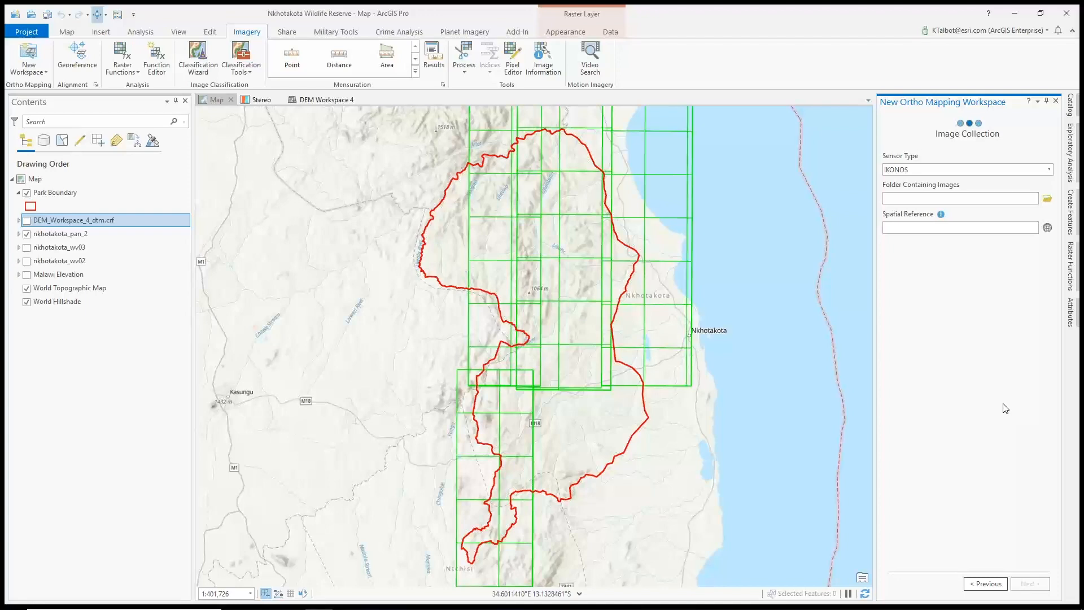
- Set the image collection's sensor type to WorldView-3 and its source folder to F:\Malawi Stereo Pairs
left_click(1048, 170)
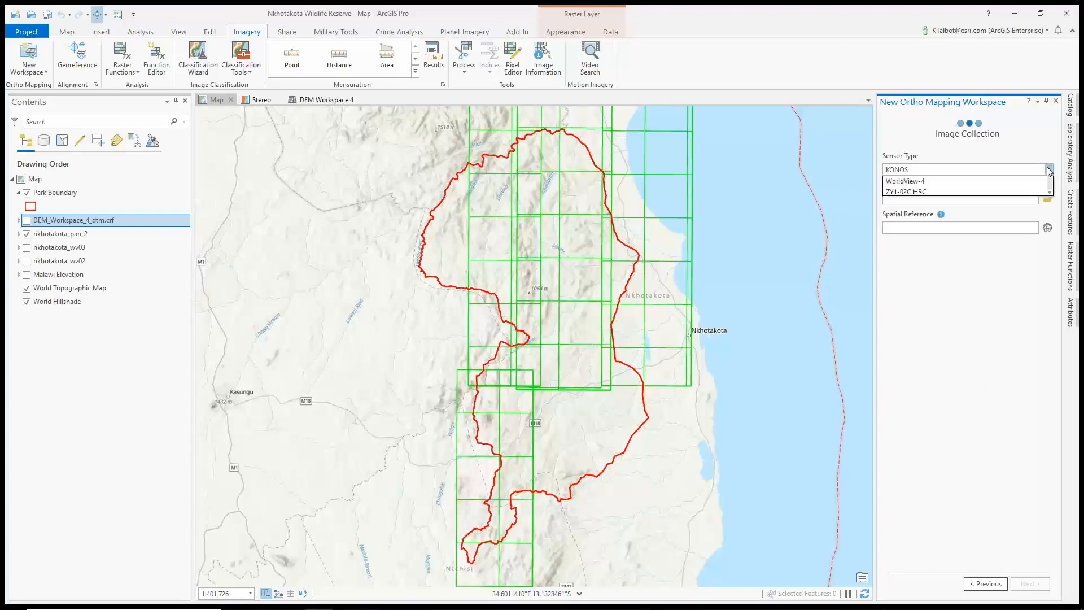
scroll(1050, 262, "down", 2)
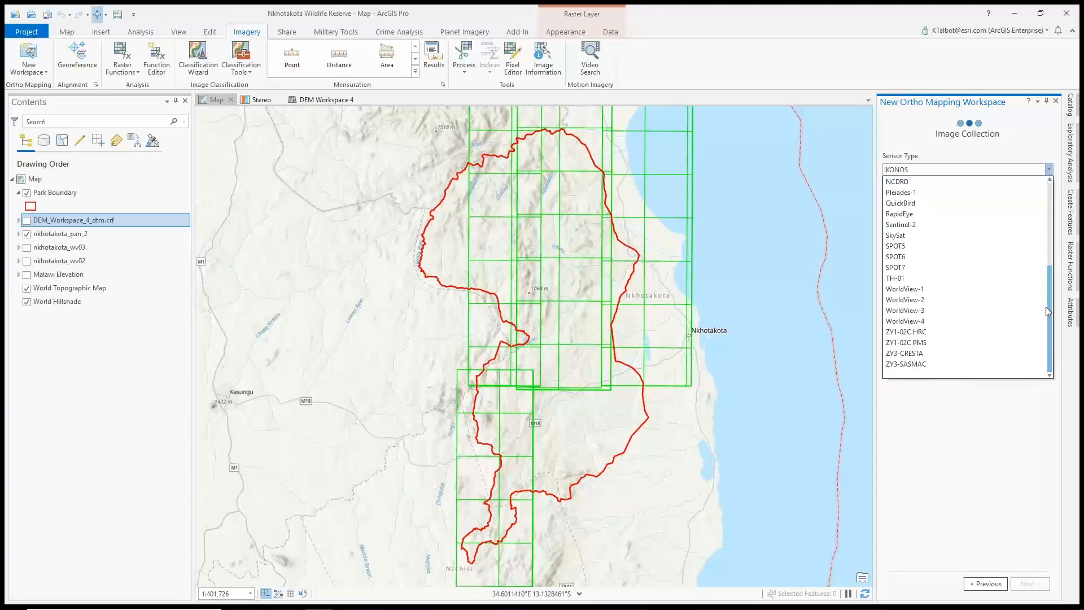
left_click(905, 310)
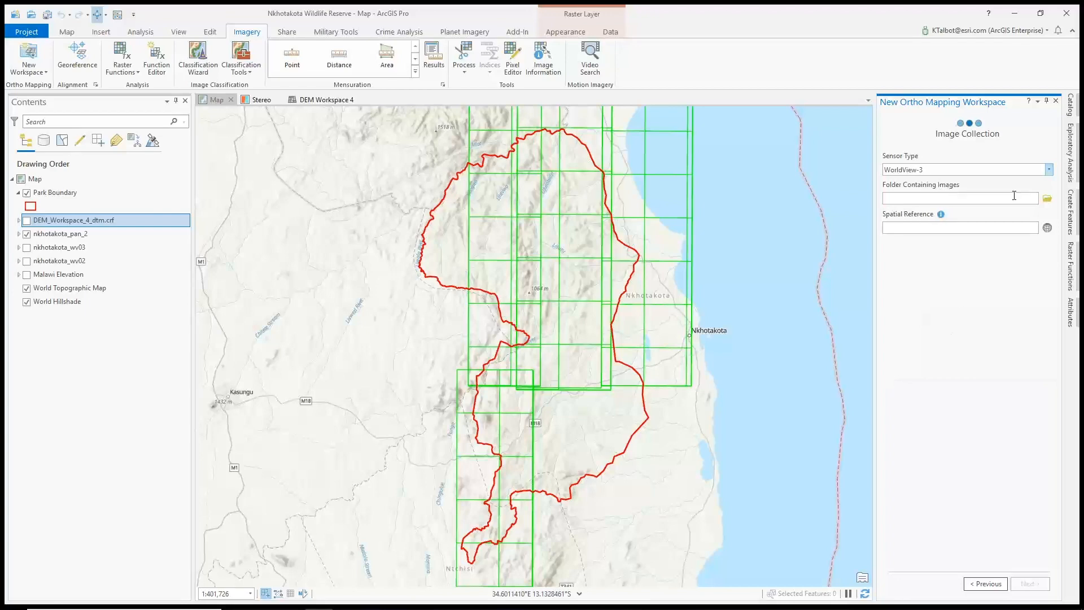
left_click(1047, 200)
left_click(386, 291)
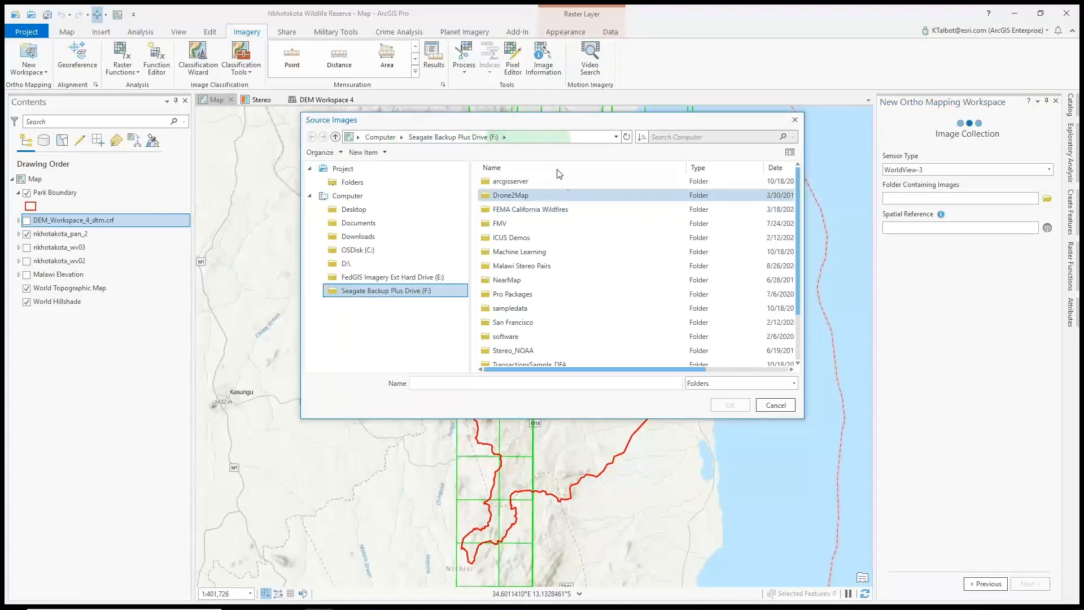
scroll(568, 282, "down", 3)
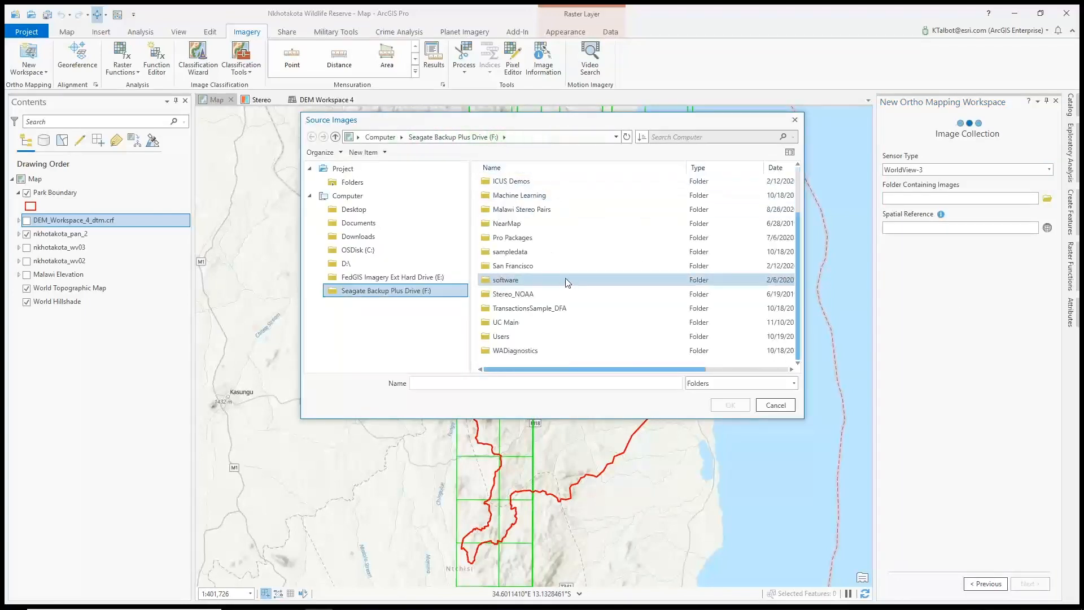
left_click(524, 213)
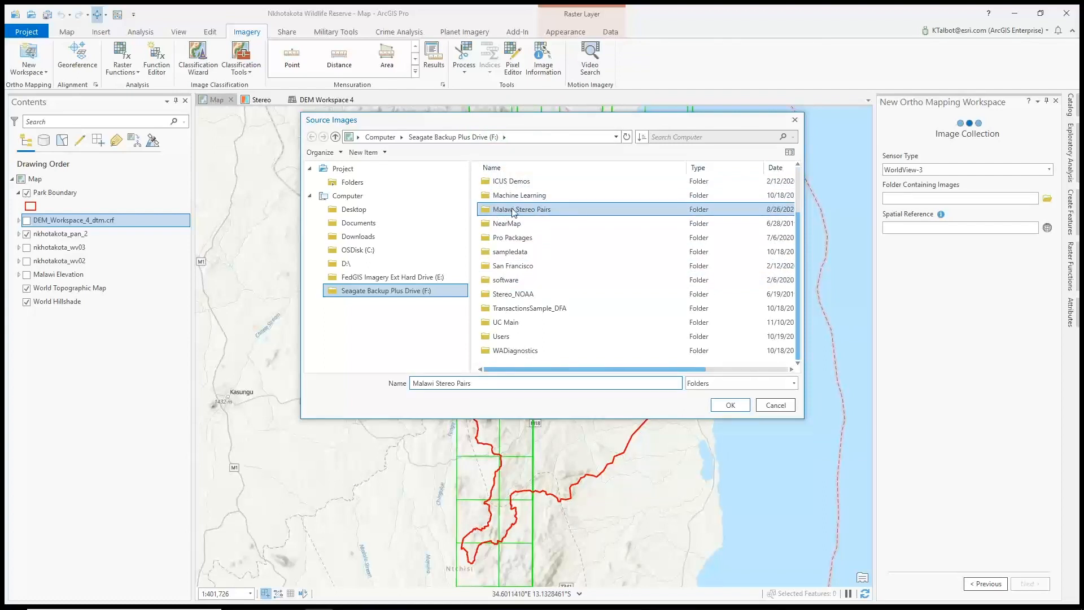
left_click(731, 406)
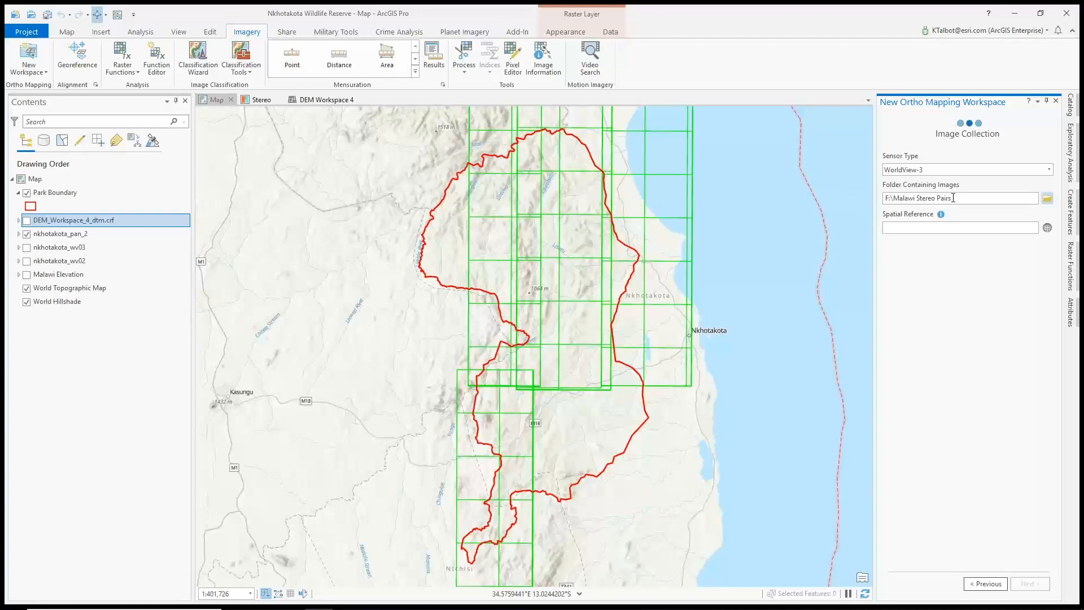
- Set the image collection's spatial reference to Arc 1960 UTM Zone 36S from the favorite coordinate systems
left_click(1047, 227)
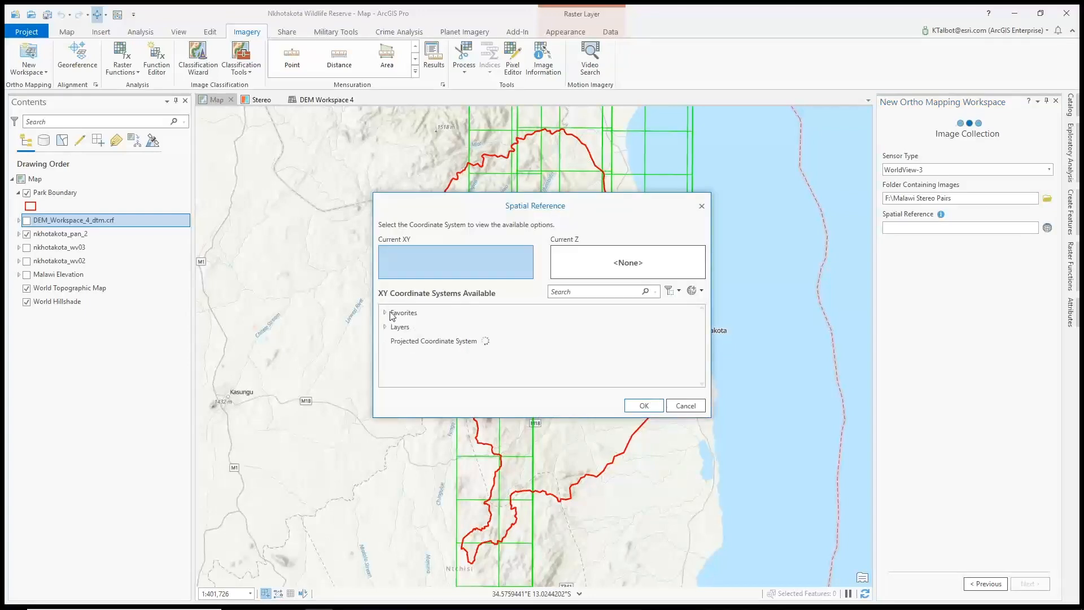
left_click(387, 313)
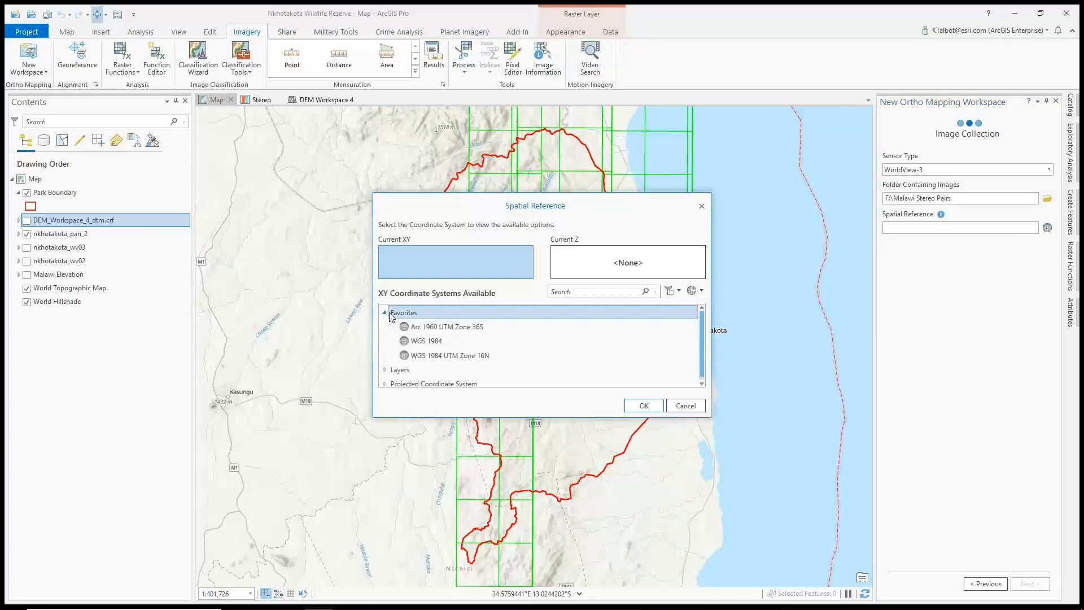
left_click(476, 331)
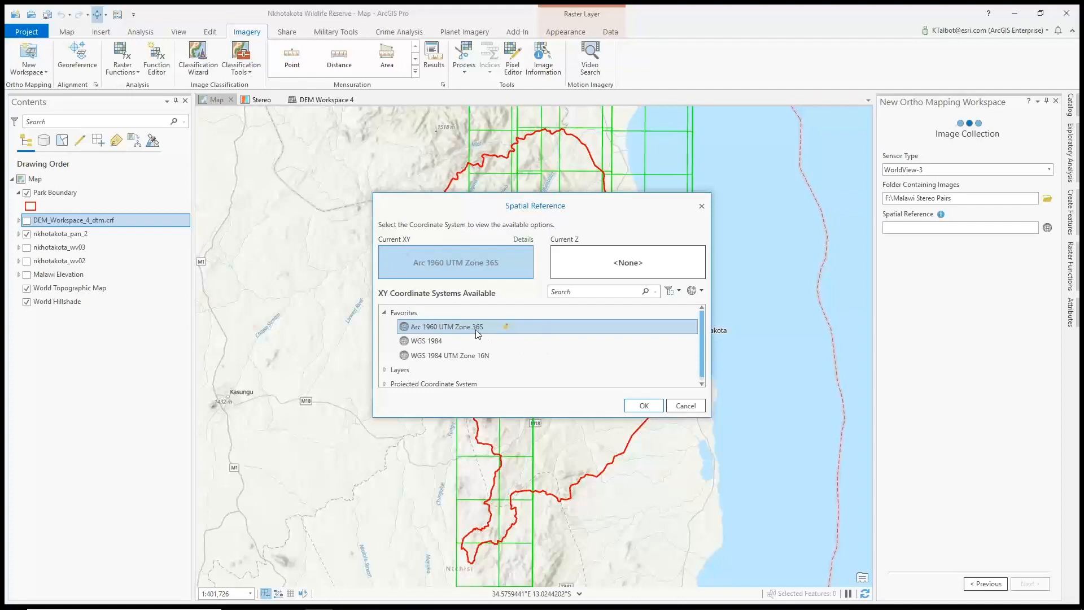
left_click(645, 406)
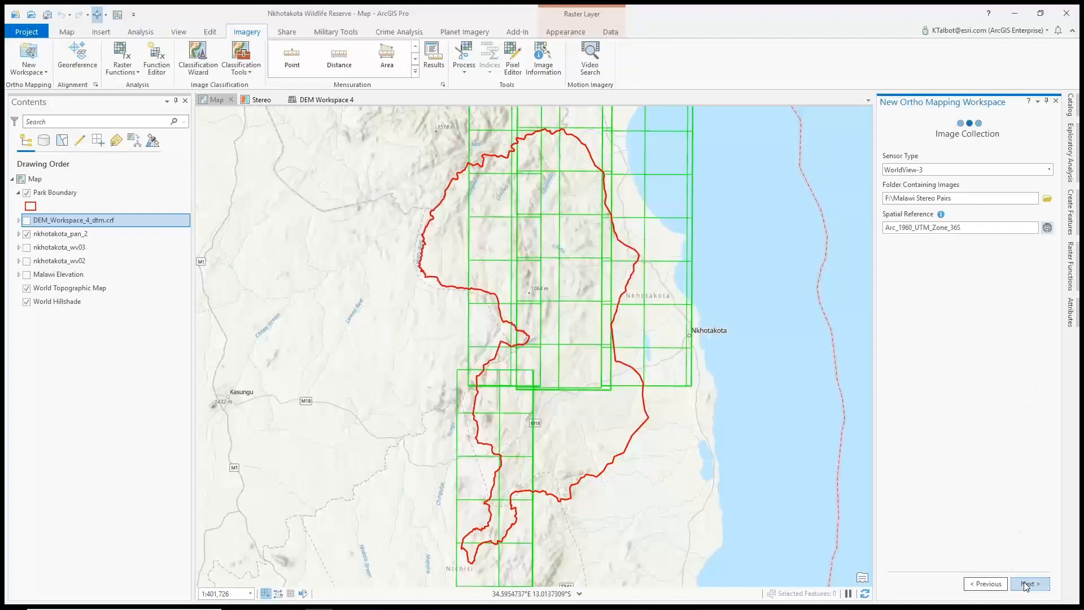
- Review the data loader options, including the processing template, stretch and band combination settings
left_click(1029, 584)
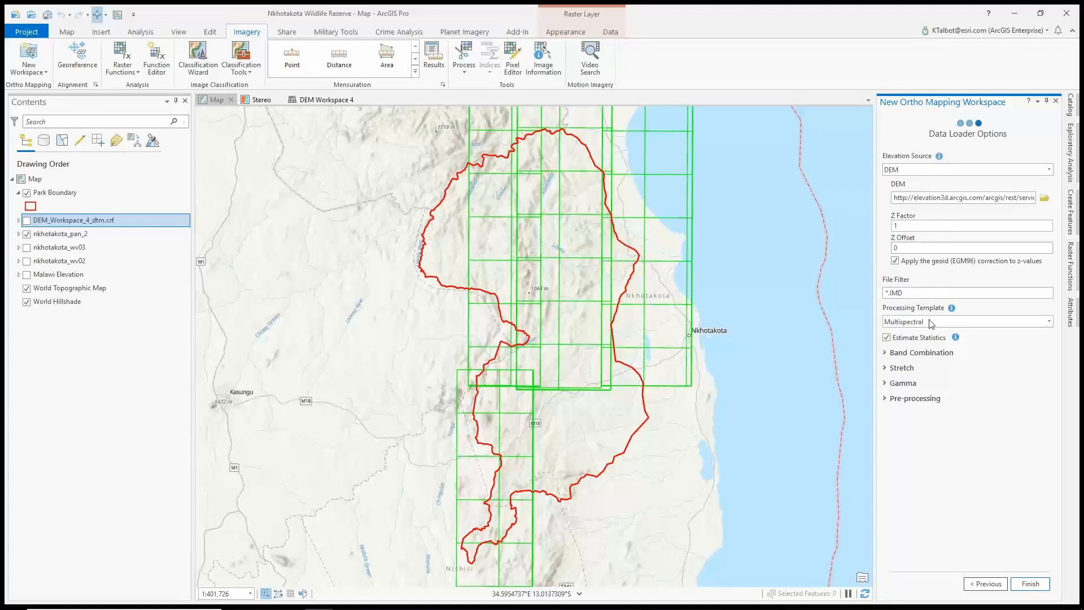
left_click(1050, 322)
left_click(1050, 322)
left_click(886, 367)
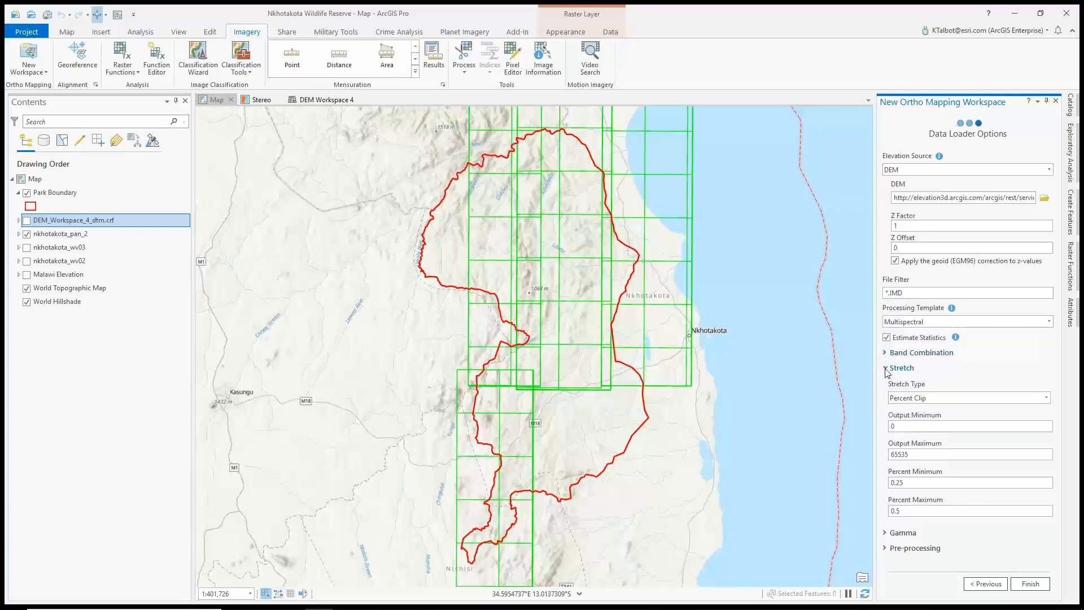
left_click(888, 370)
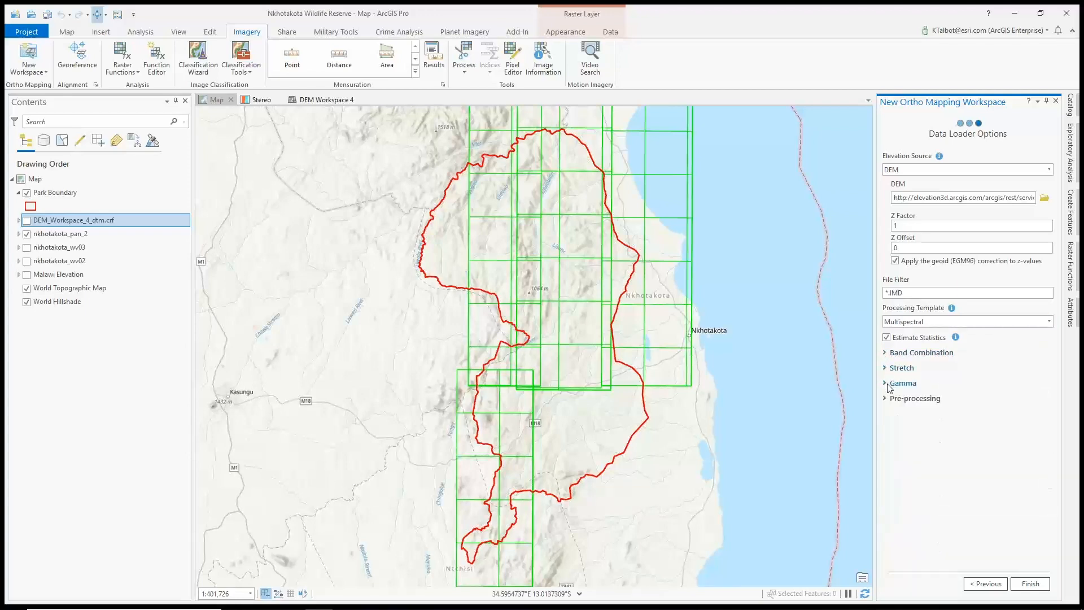
left_click(888, 355)
left_click(888, 355)
- Go back to the workspace configuration, enable importing an existing image collection, and proceed to the data import
left_click(974, 584)
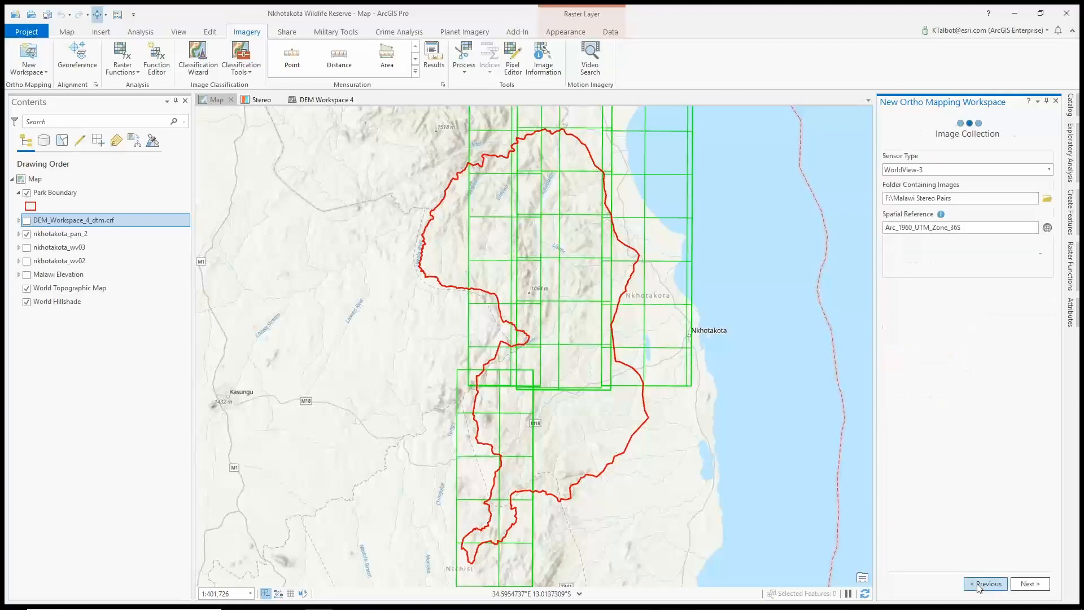
left_click(976, 584)
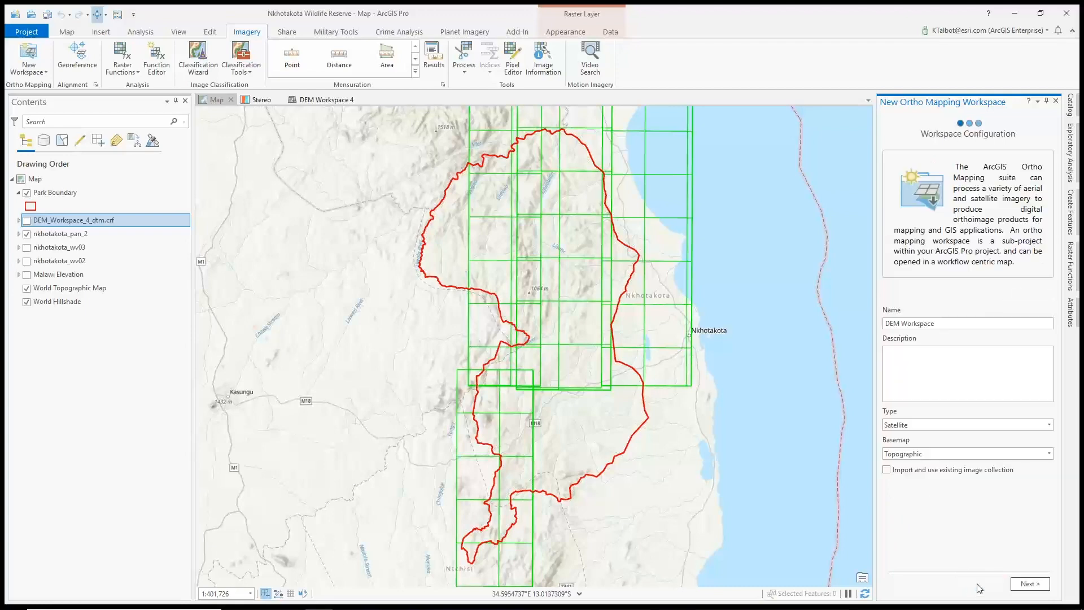
left_click(886, 470)
left_click(1039, 588)
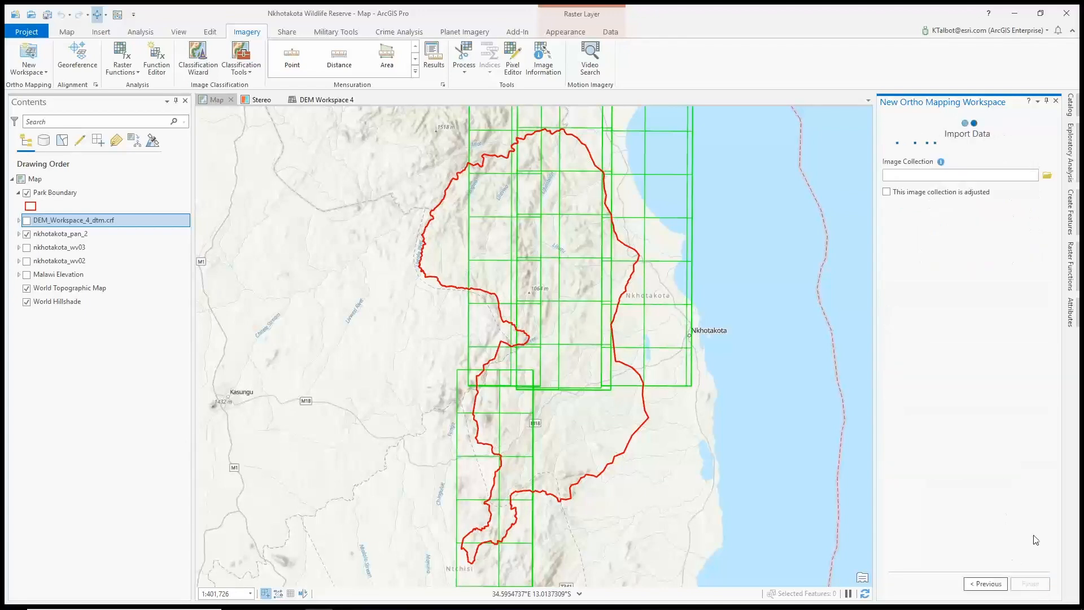
- Choose the nkhotakota_pan_2 mosaic dataset from Nkhotakota Wildlife Reserve.gdb as the image collection to import
left_click(1047, 177)
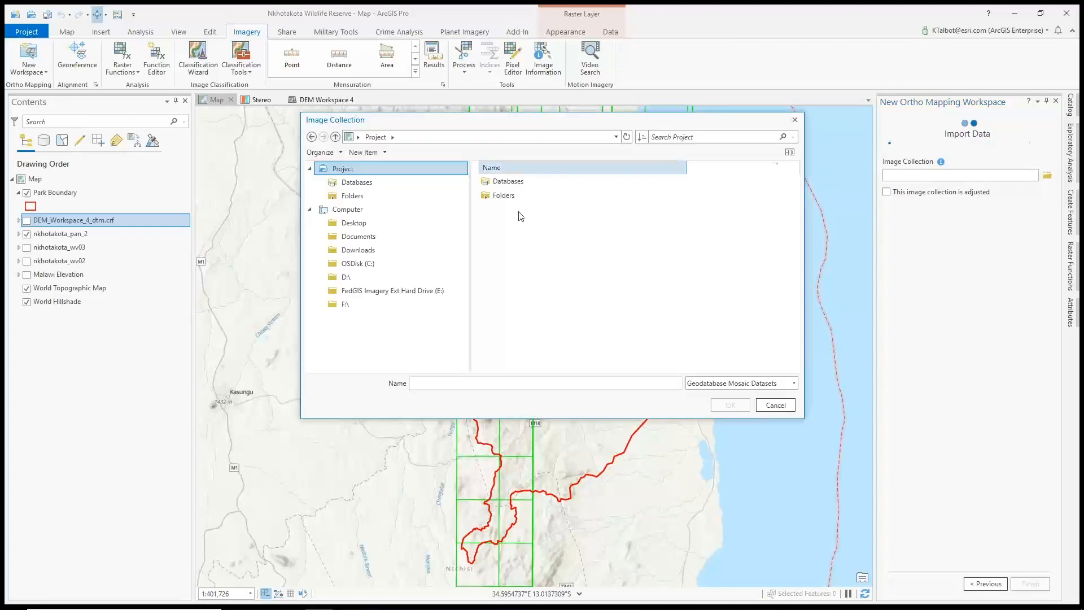
double_click(516, 182)
double_click(537, 181)
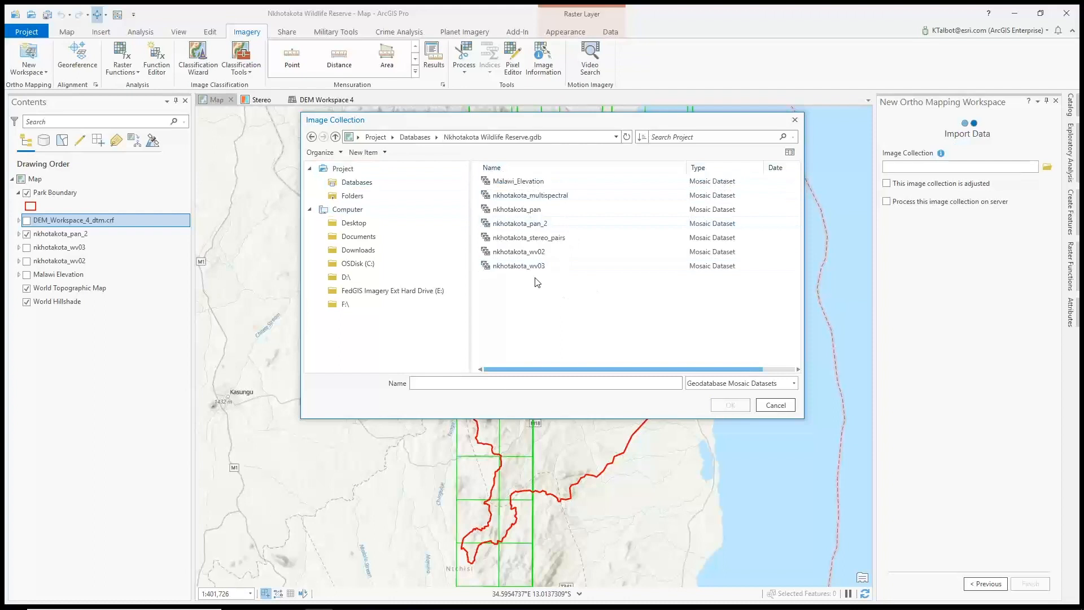
left_click(522, 223)
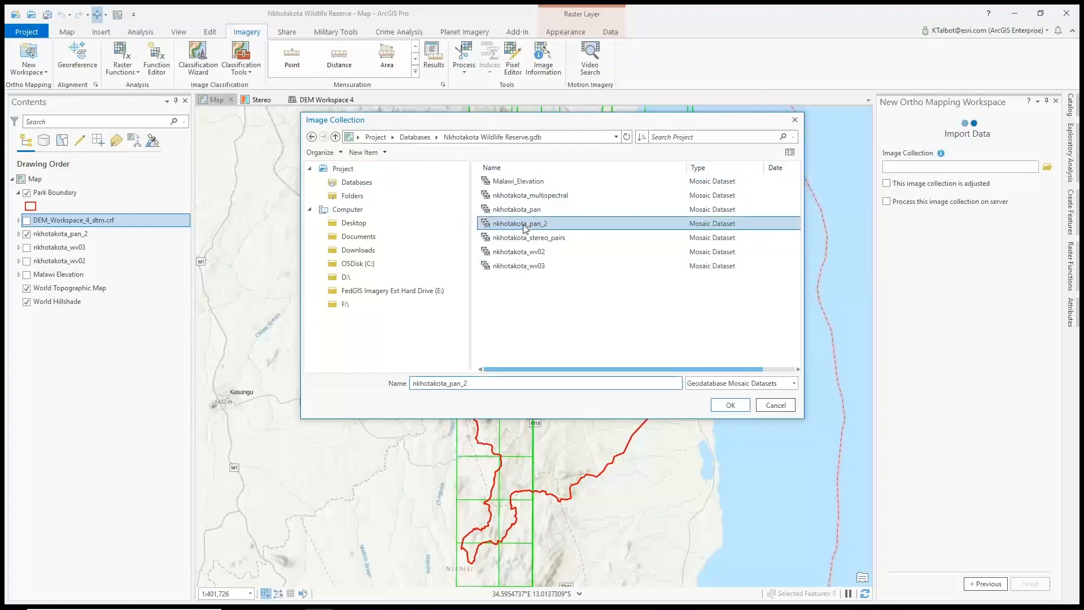
left_click(730, 405)
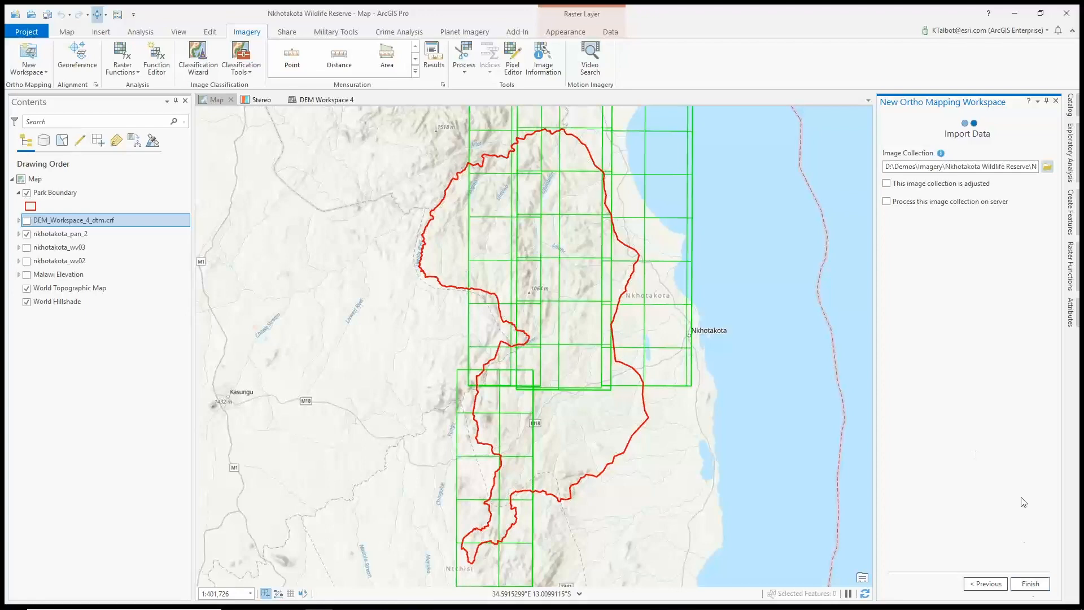
- Switch to DEM Workspace 4 and review the block adjustment and tie point matching options of the Adjust tool without running it
left_click(1046, 103)
left_click(308, 100)
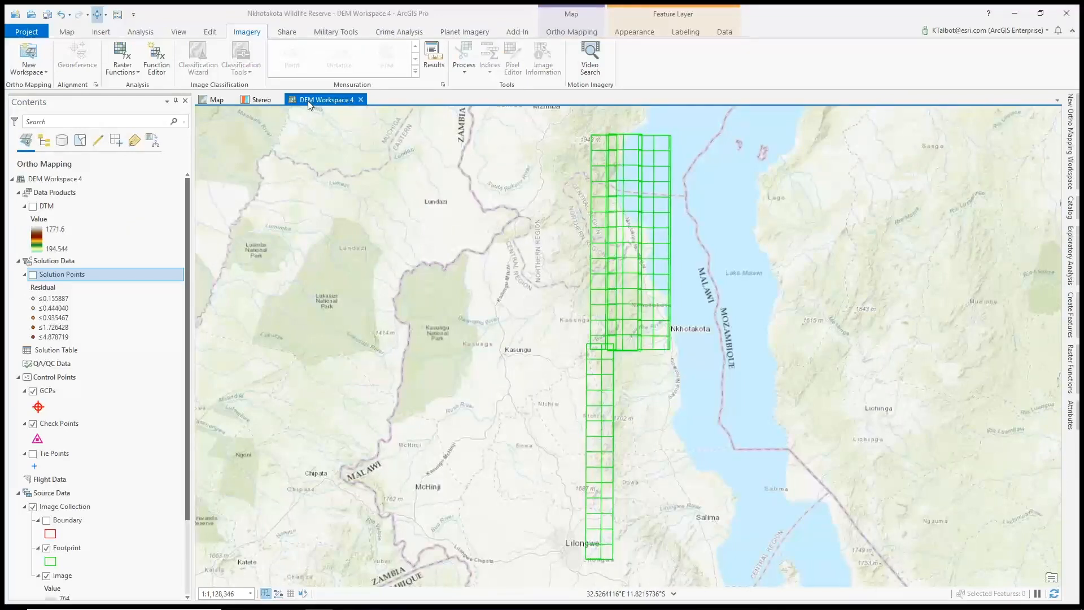
left_click(572, 32)
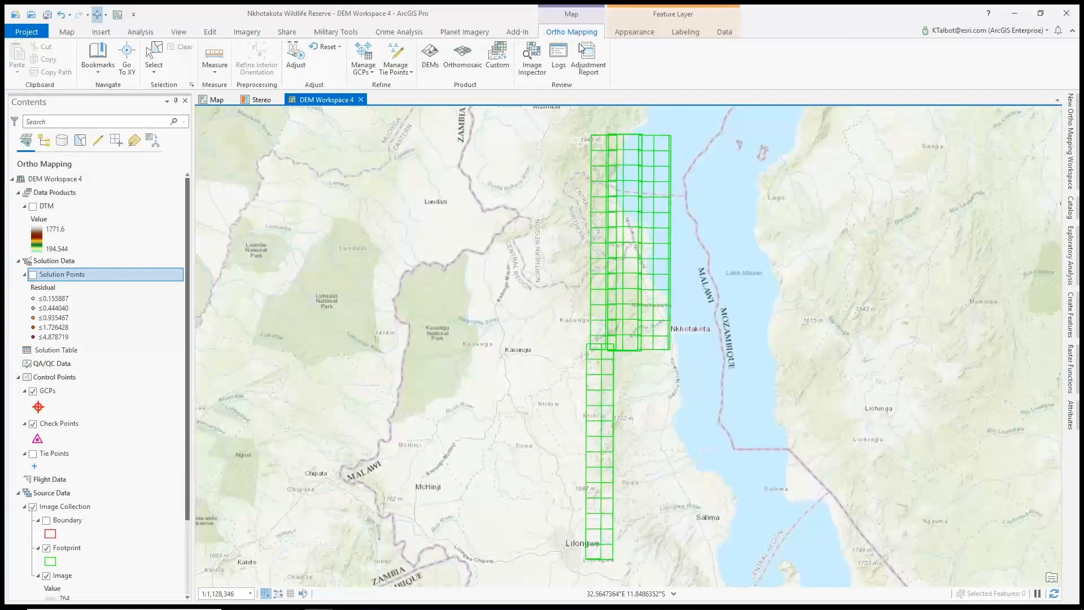
left_click(300, 61)
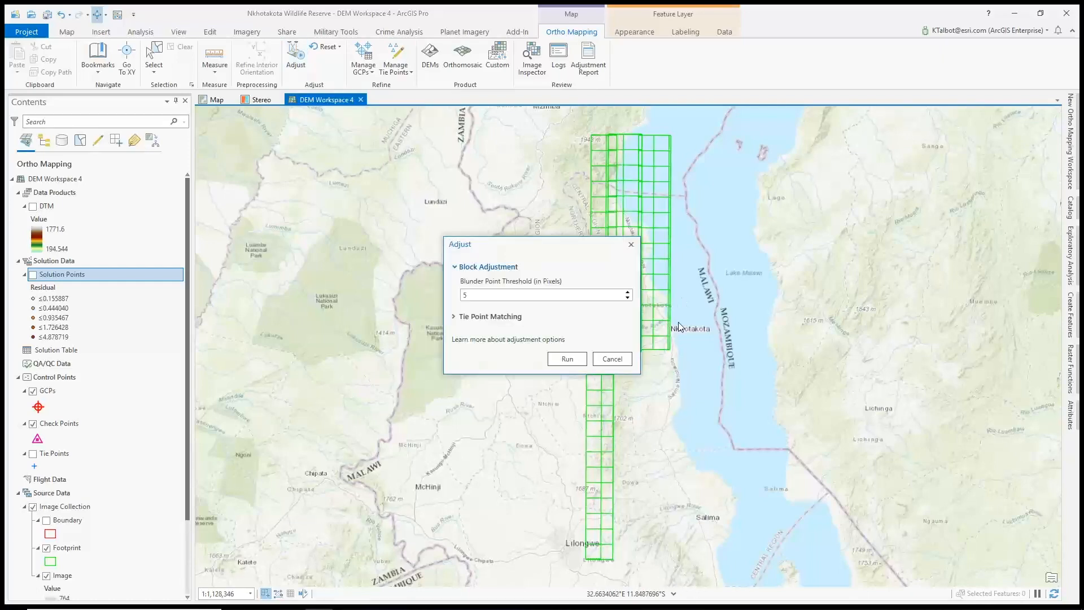
left_click(457, 318)
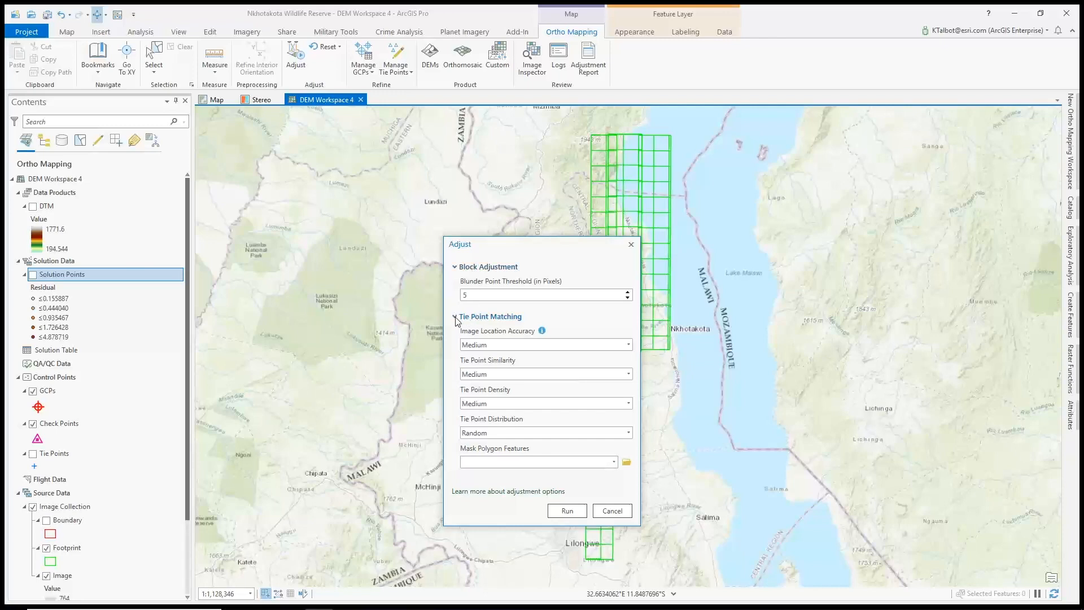
left_click(455, 317)
left_click(631, 244)
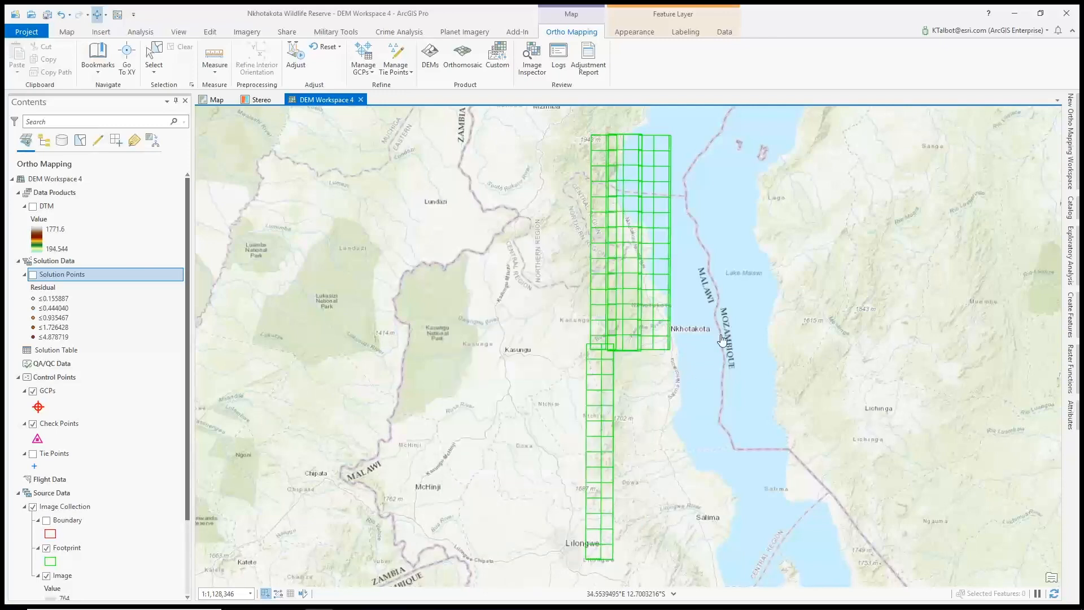
- Display the tie points and solution points and view them at the Tie Points bookmark
left_click(33, 453)
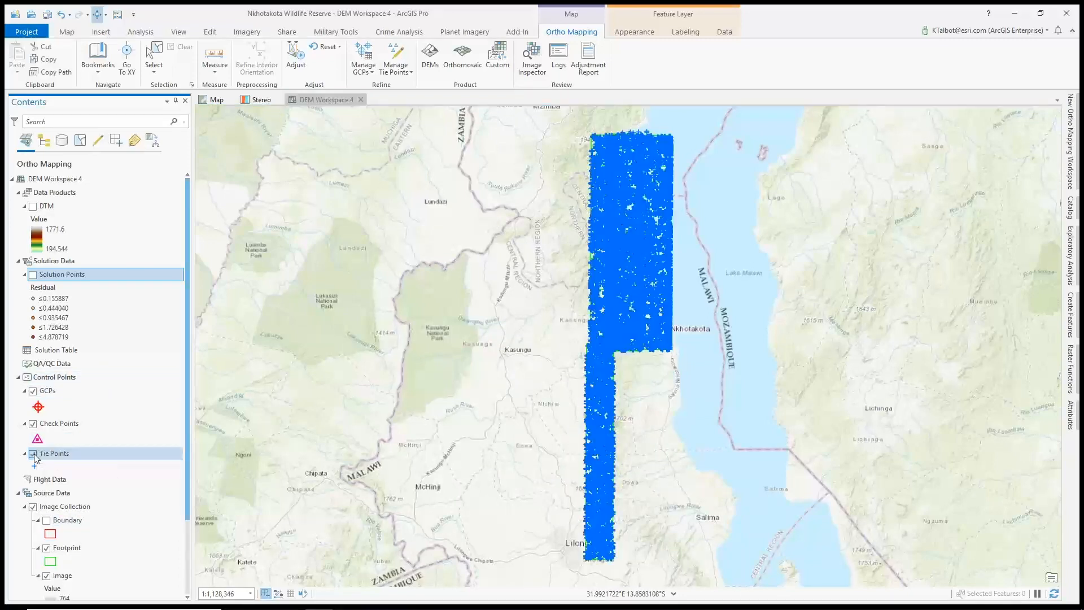
left_click(98, 63)
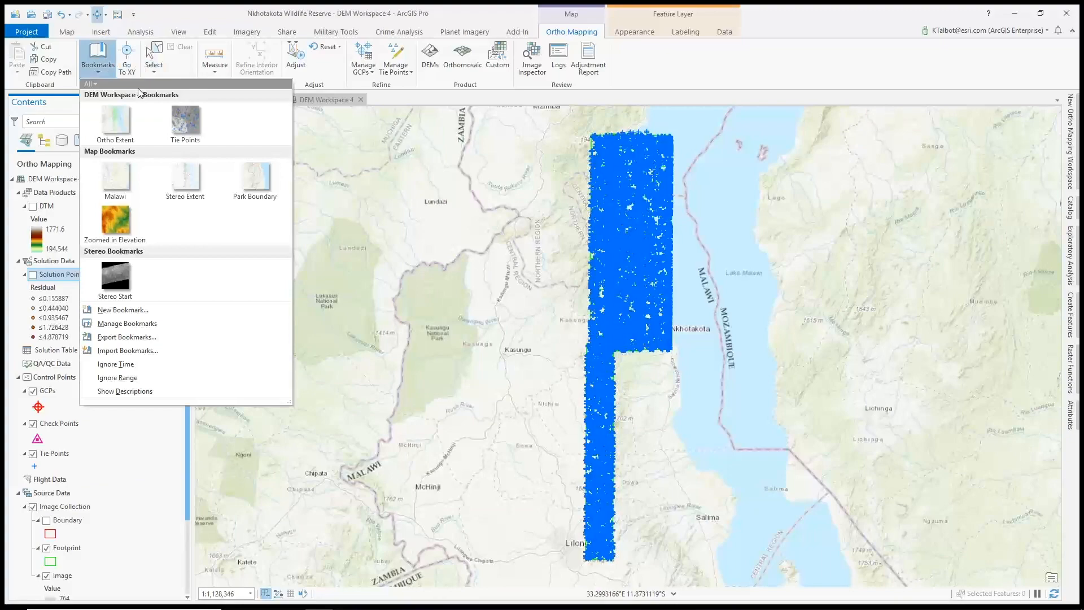
left_click(186, 133)
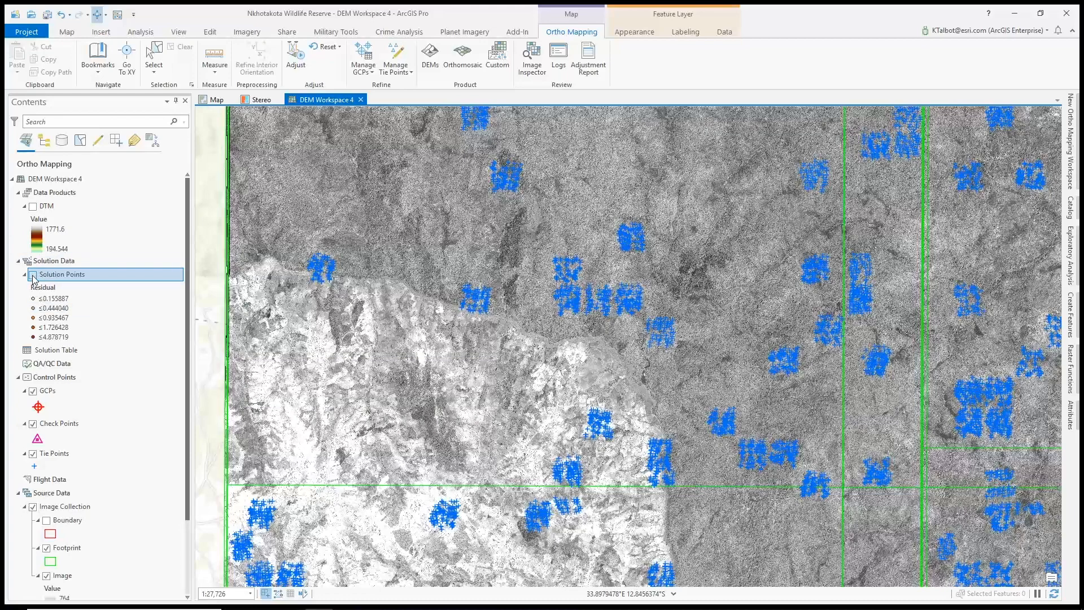
left_click(32, 275)
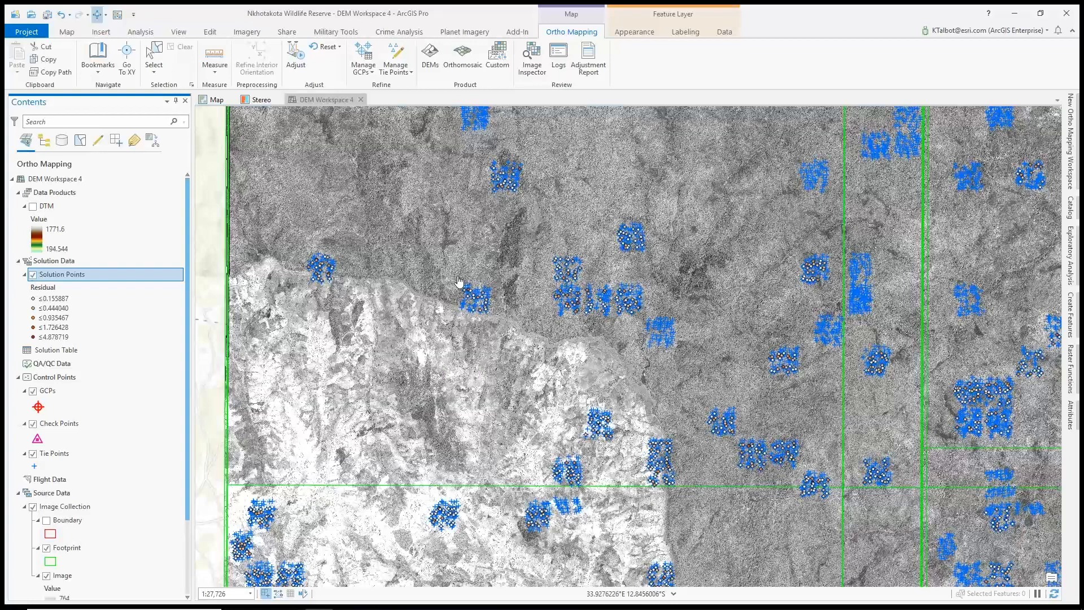
- Examine the adjustment report for DEM Workspace 4 from its summary through the later graphics, and close it
left_click(588, 65)
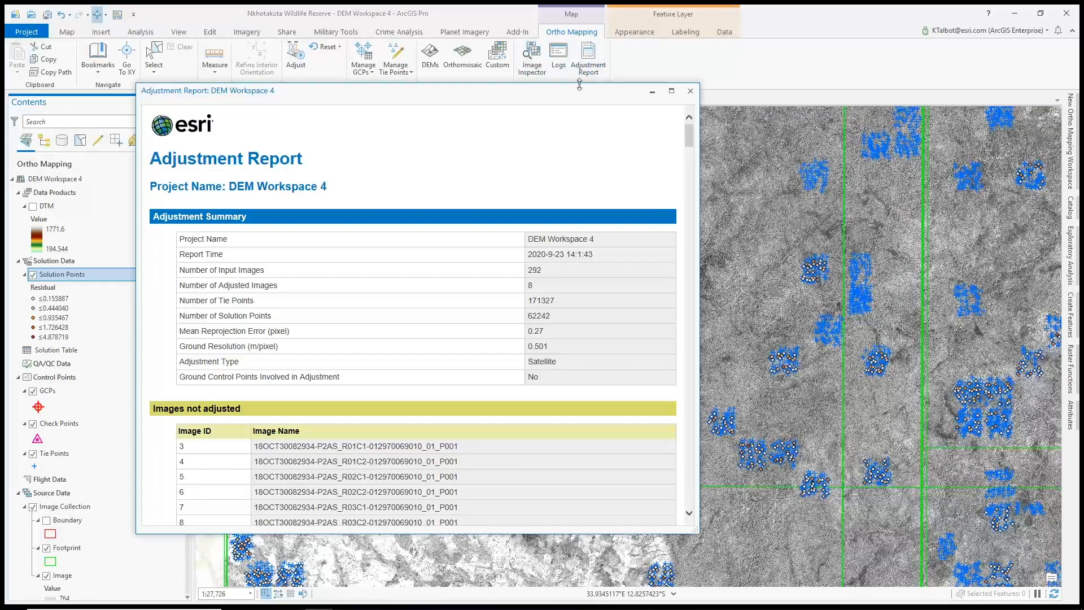
left_click_drag(606, 89, 612, 83)
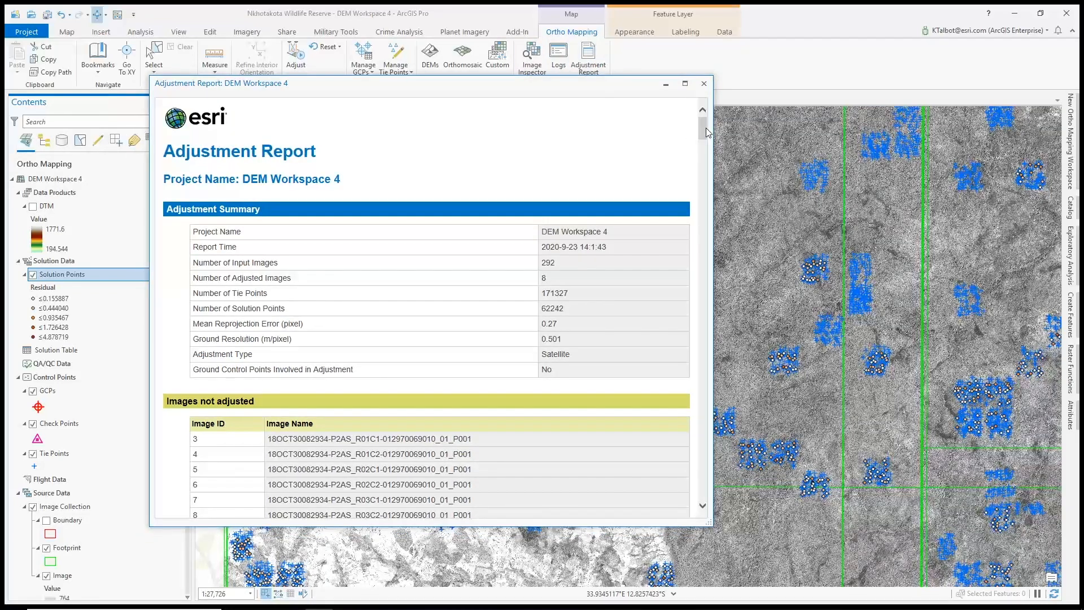
left_click_drag(705, 128, 713, 433)
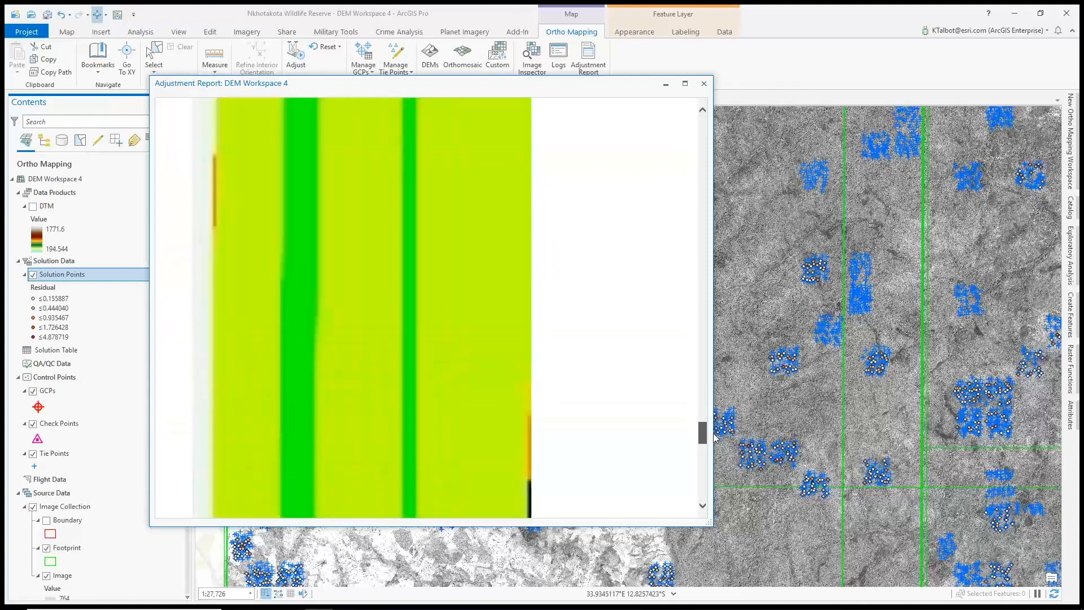
left_click(704, 83)
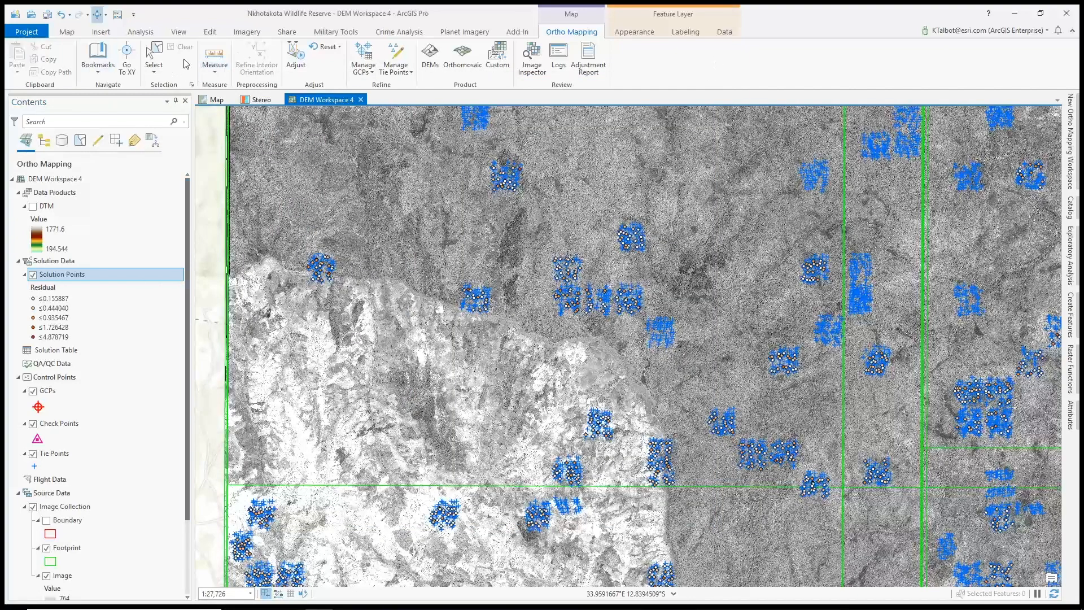
- Return to the Ortho Extent bookmark and review the available tie point management options
left_click(100, 66)
left_click(114, 121)
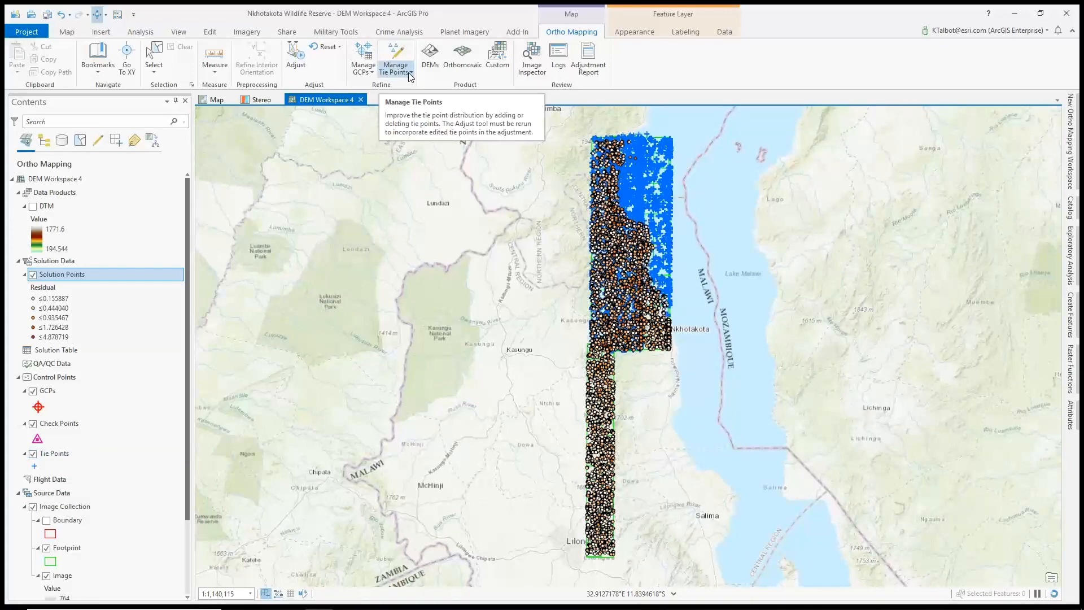
left_click(408, 72)
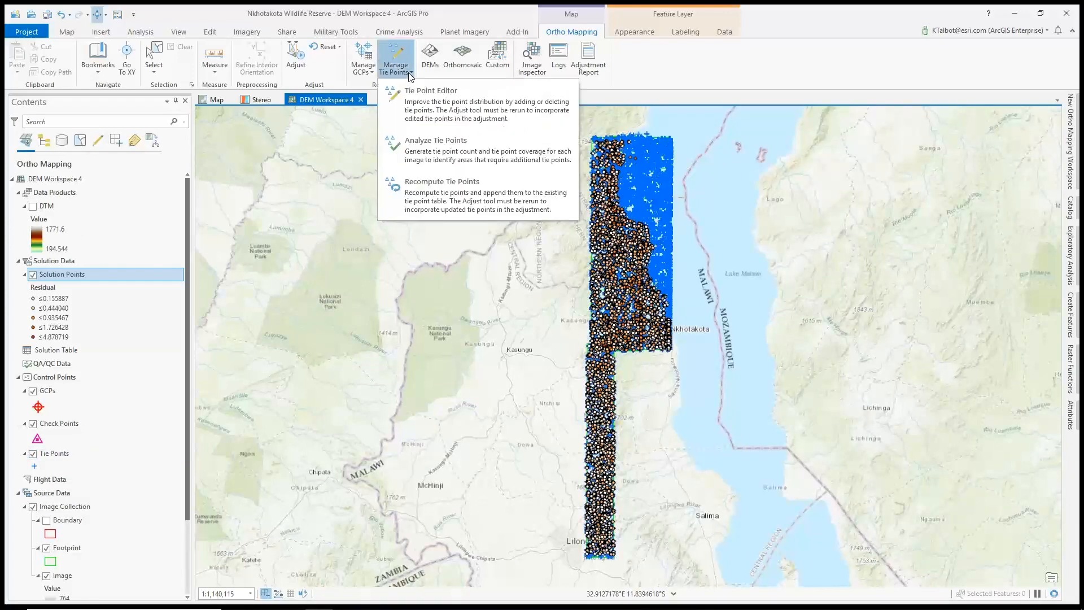
left_click(411, 76)
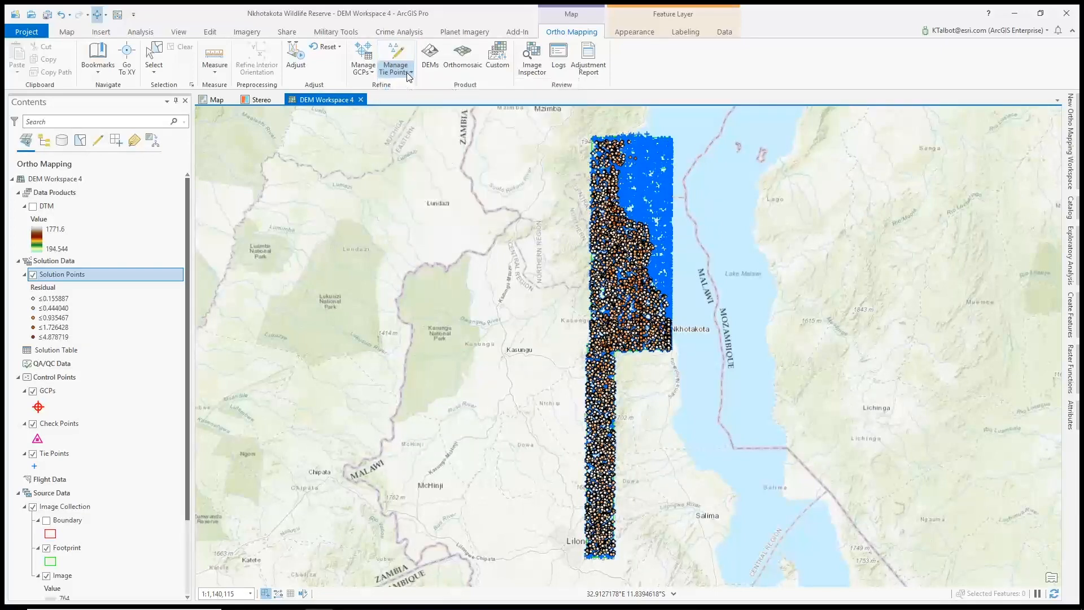
- Hide the tie points and solution points in DEM Workspace 4
left_click(33, 454)
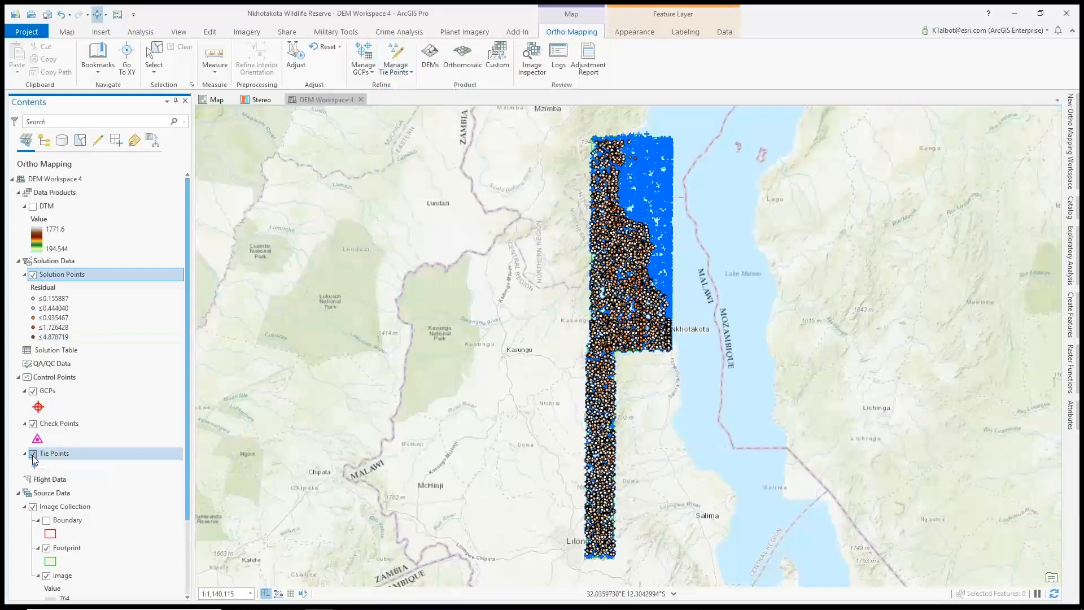
left_click(33, 275)
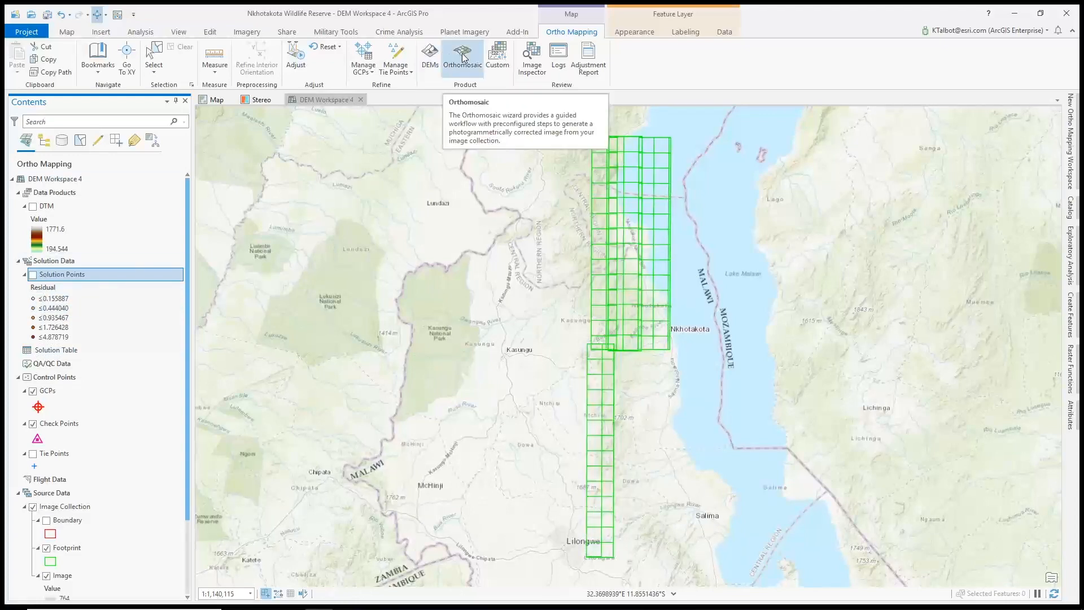
- Review the DEMs wizard's point cloud matching and DEM interpolation settings, including the surface types, and close it without generating a product
left_click(429, 61)
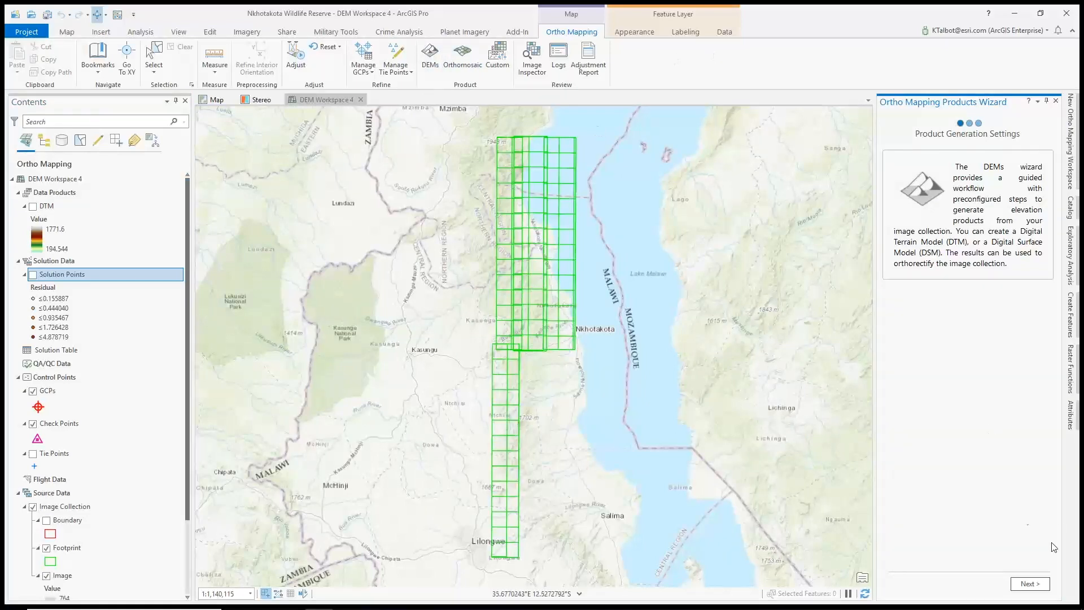
left_click(1040, 584)
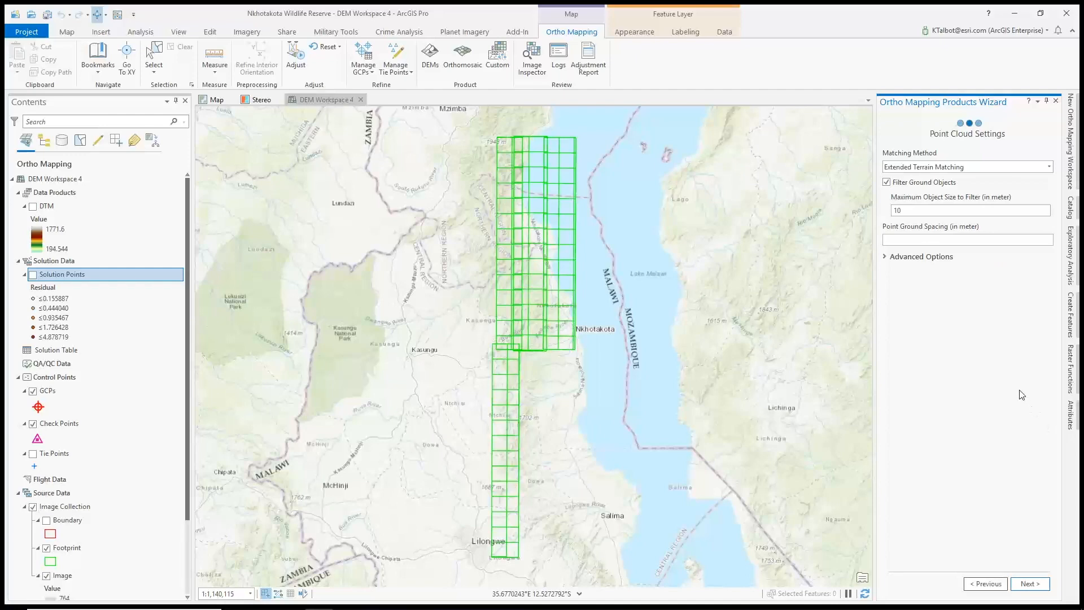
left_click(1049, 168)
left_click(1049, 167)
left_click(1029, 583)
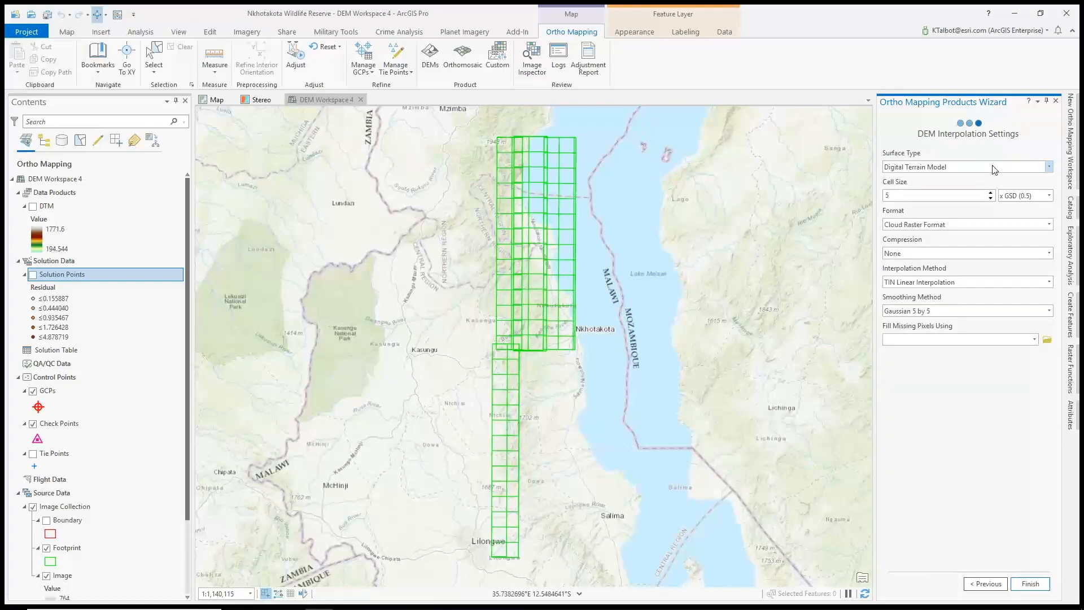
left_click(993, 168)
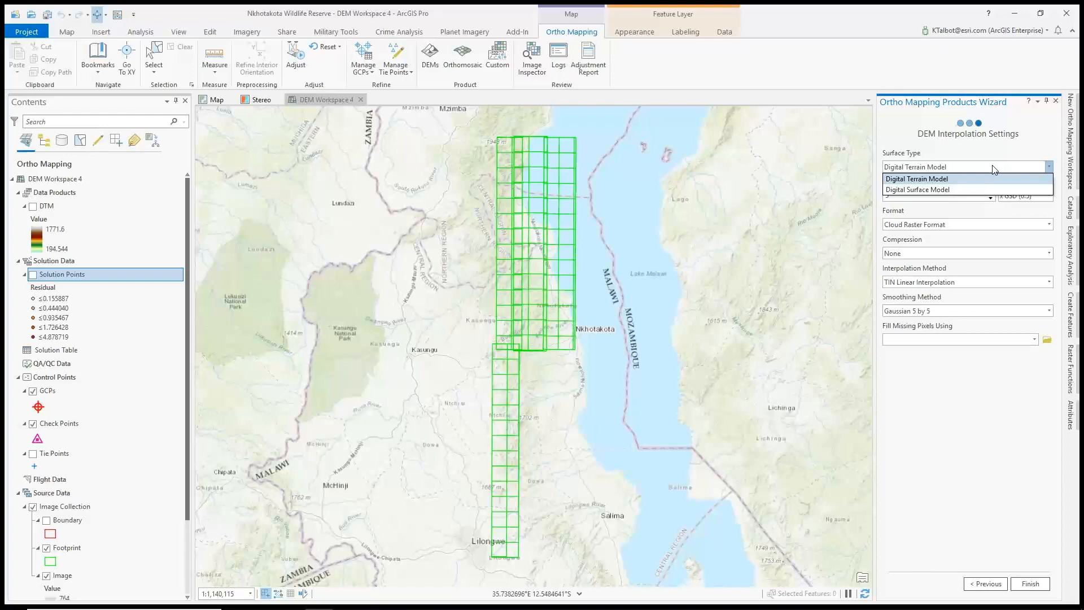
left_click(1049, 157)
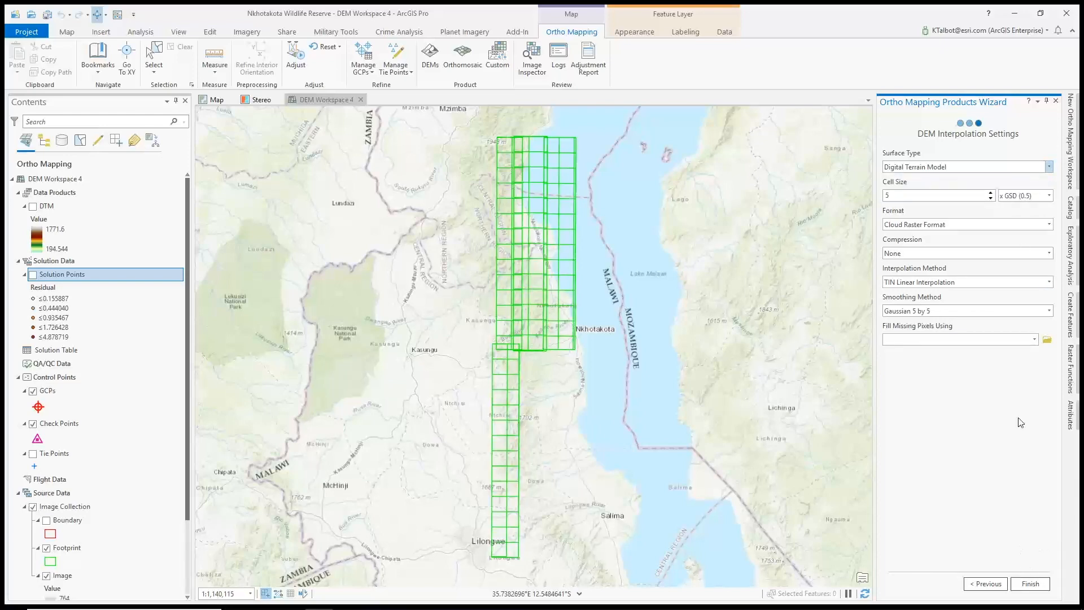
left_click(1055, 101)
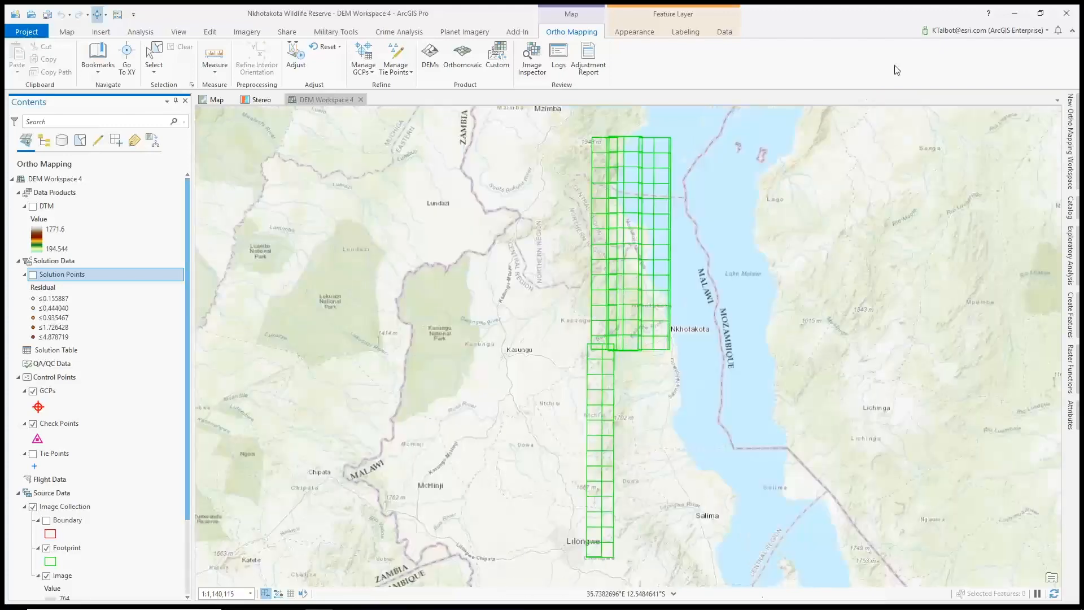
- Display the DTM with the image collection hidden and examine its terrain detail up close
left_click(33, 206)
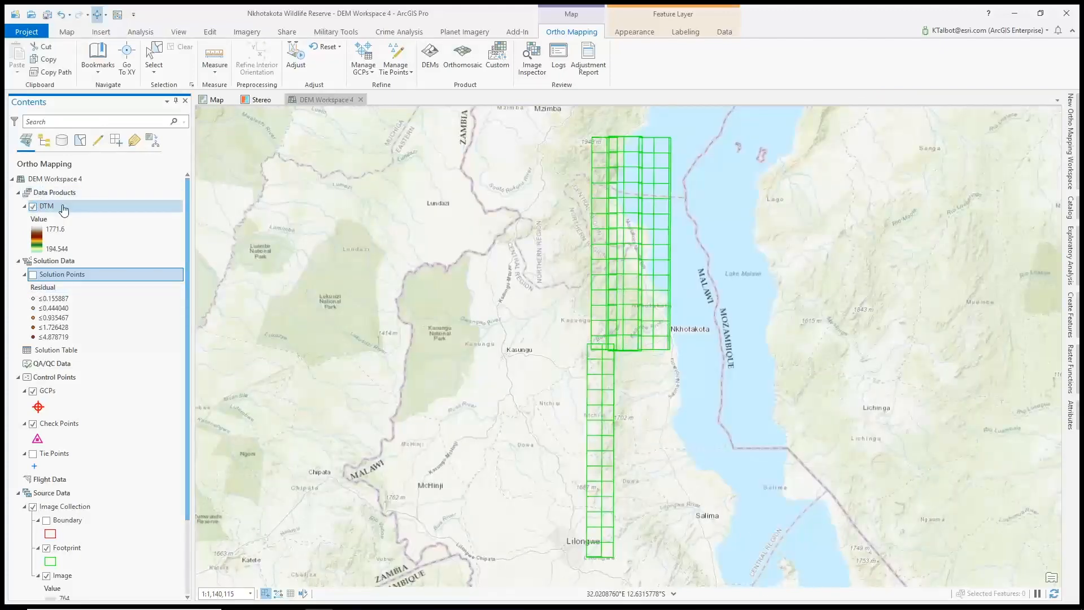
left_click(32, 507)
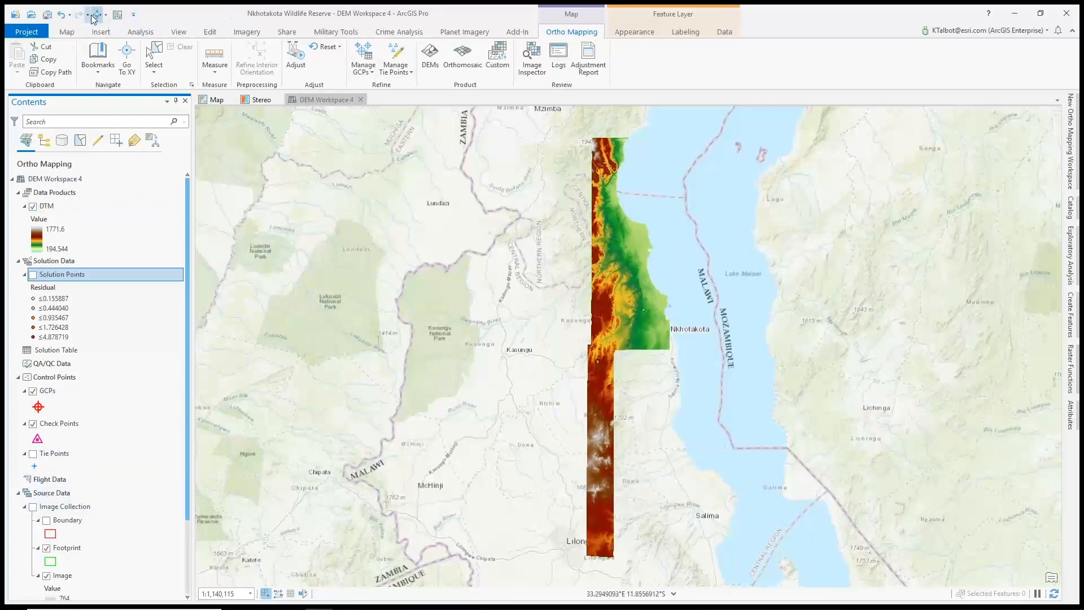
left_click_drag(607, 245, 637, 295)
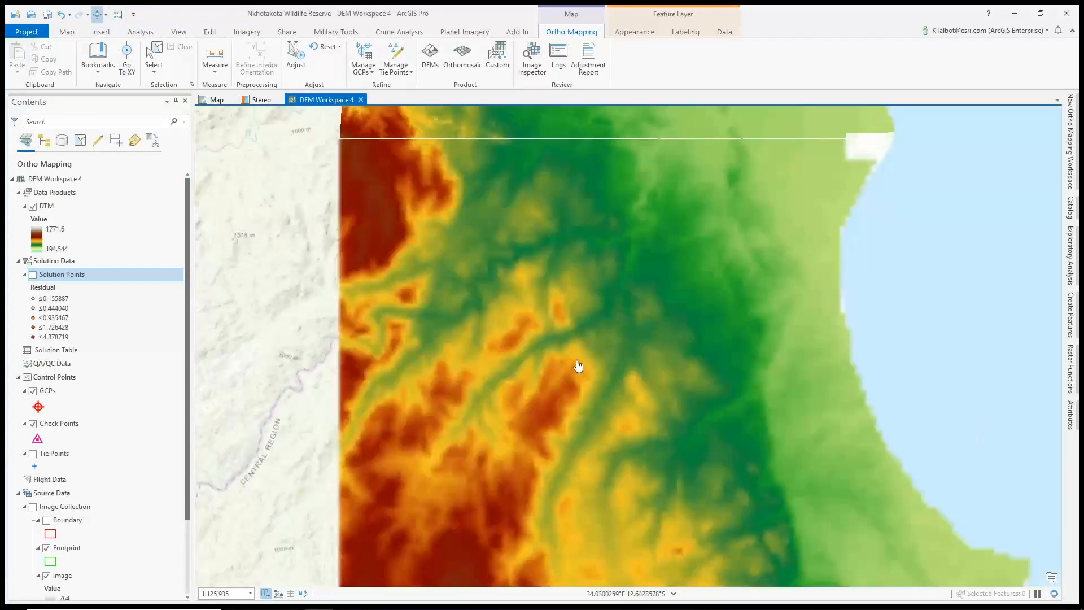
left_click_drag(575, 380, 583, 293)
left_click_drag(491, 190, 581, 278)
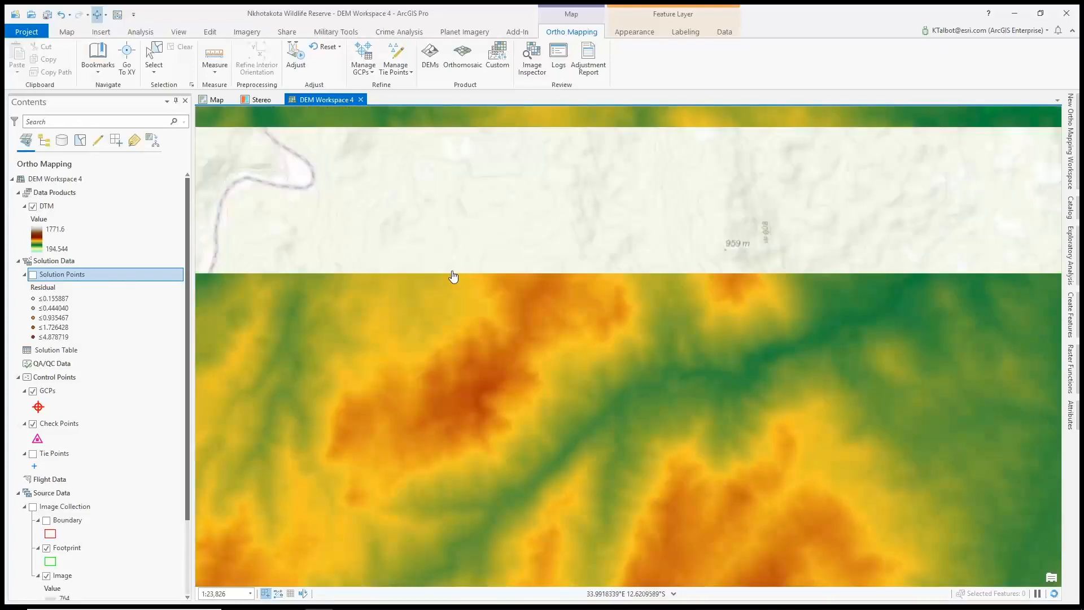
left_click_drag(535, 189, 655, 297)
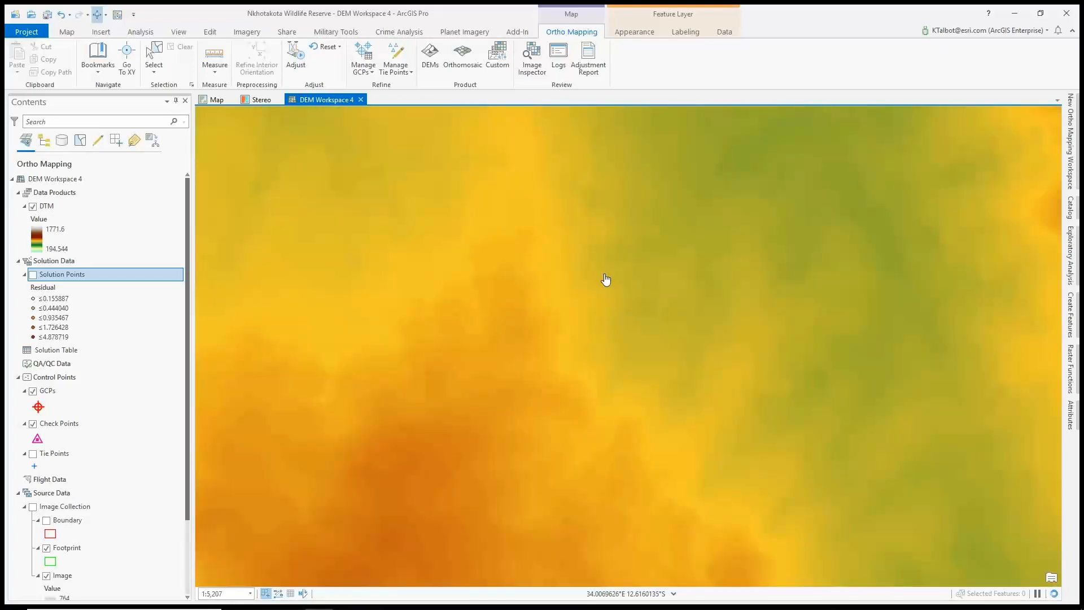
scroll(606, 279, "down", 2)
- Switch to the reserve's main map, hide nkhotakota_pan_2 and show the Malawi Elevation layer
left_click(215, 100)
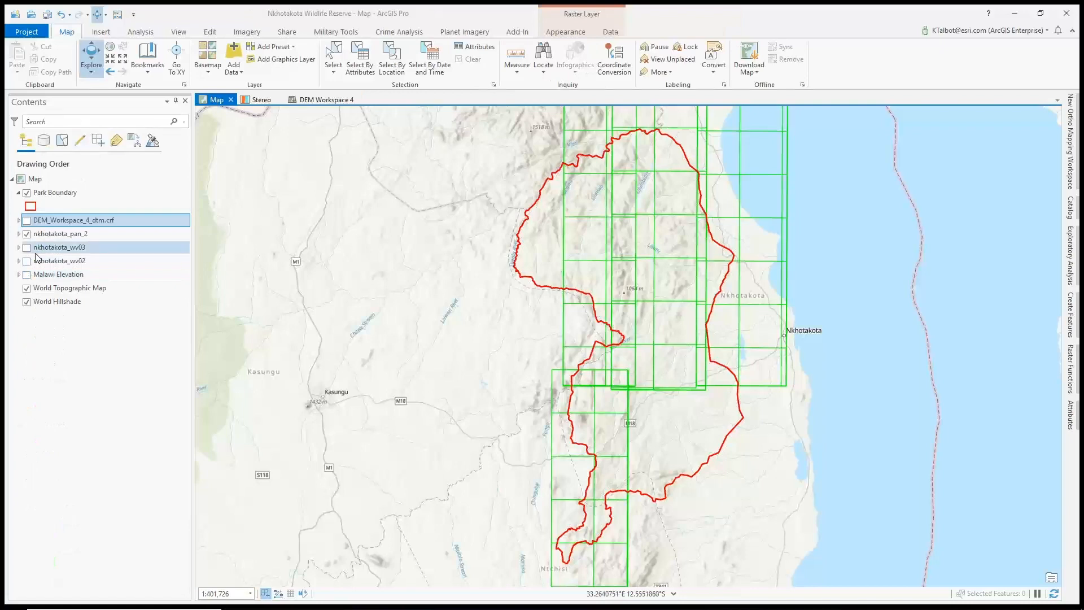
left_click(27, 233)
left_click(27, 274)
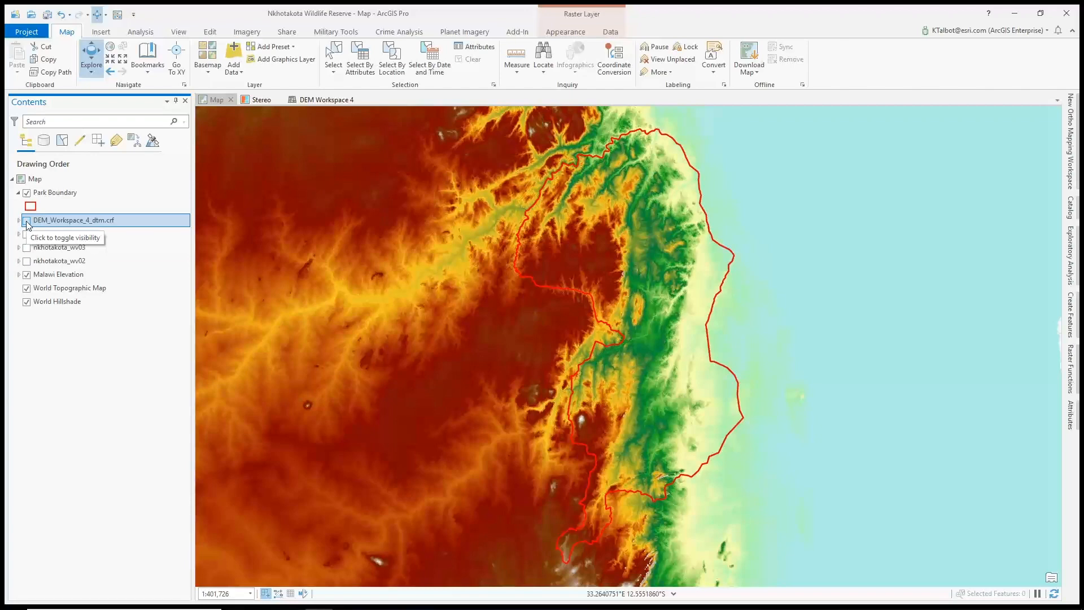
- Show the DEM_Workspace_4_dtm.crf layer and go to the Zoomed in Elevation bookmark
left_click(26, 220)
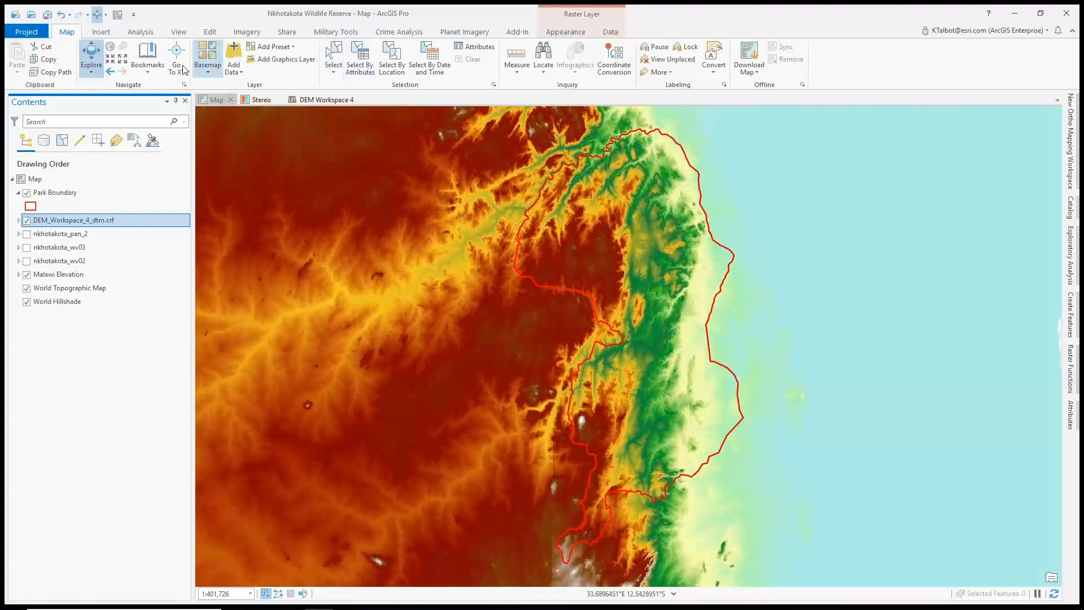
left_click(151, 71)
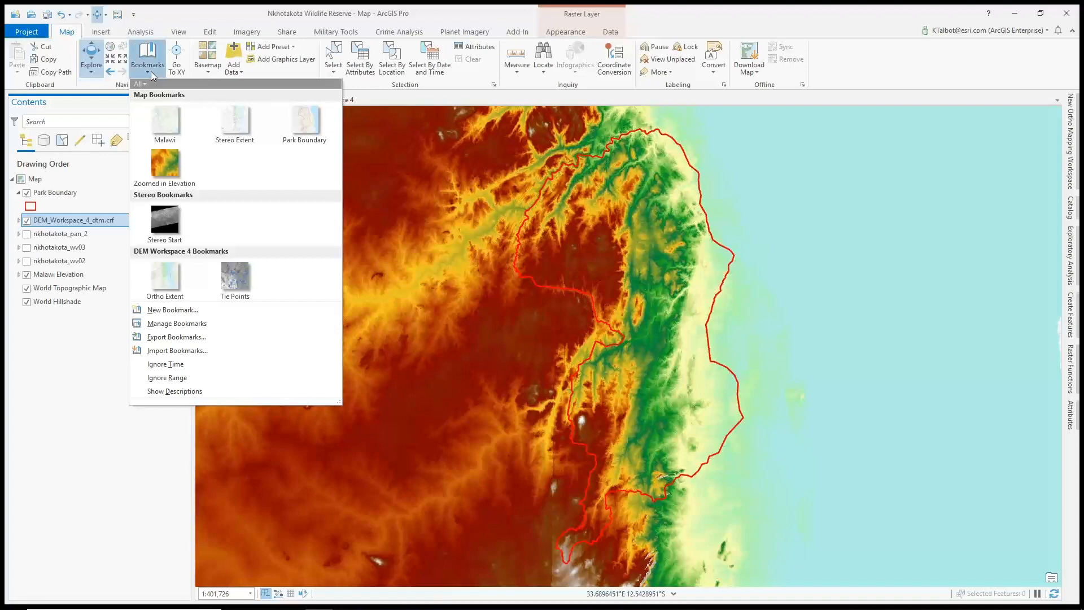
left_click(165, 165)
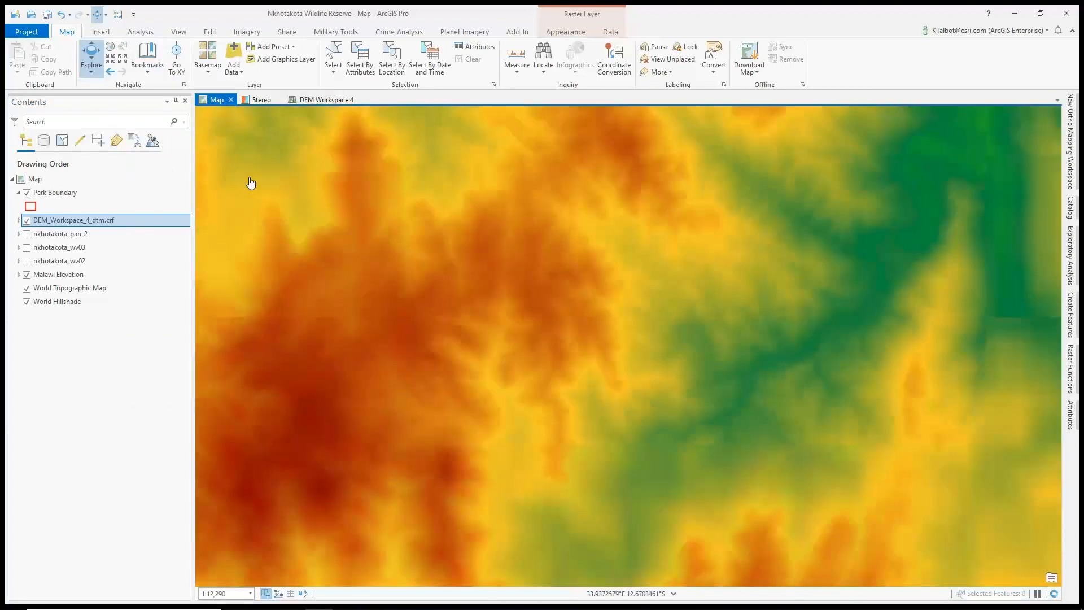
- Swipe the DEM_Workspace_4_dtm.crf layer to compare its terrain detail with Malawi Elevation, and return to the Explore tool
left_click(73, 222)
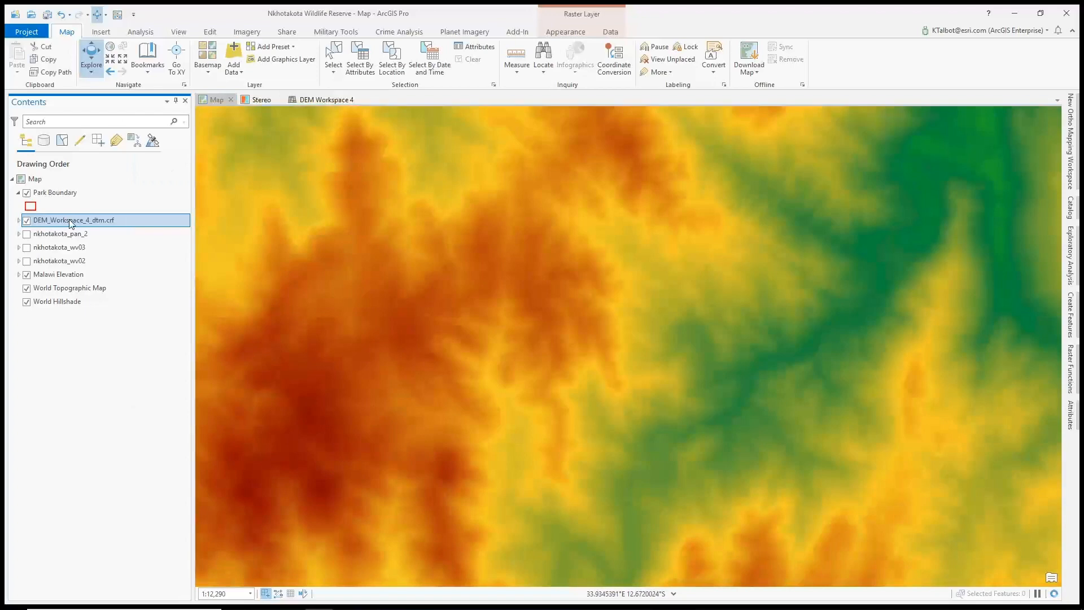
left_click(117, 18)
left_click_drag(655, 164, 658, 101)
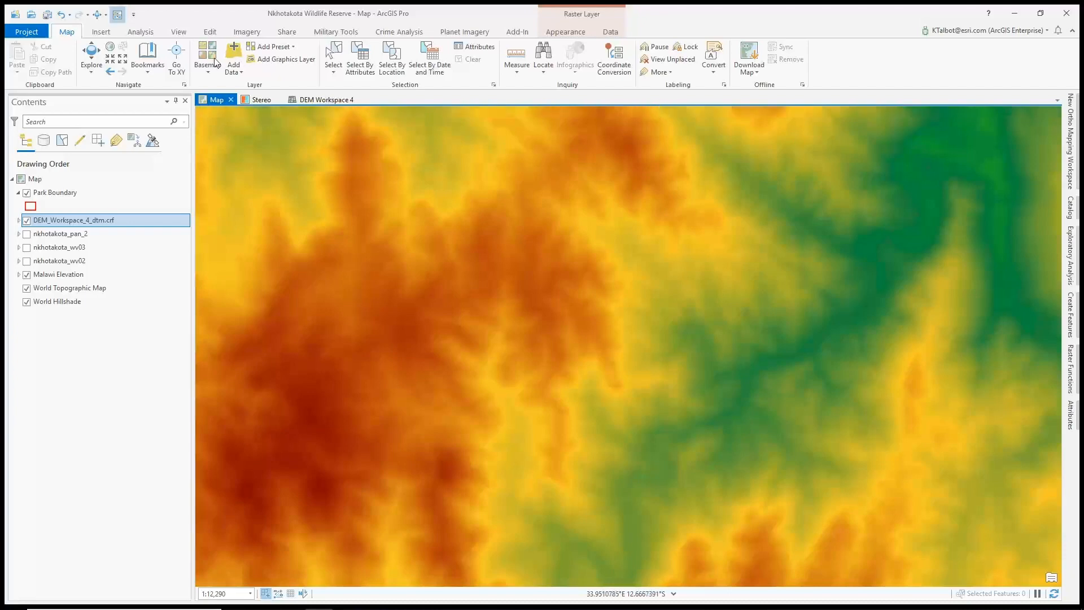
left_click(99, 17)
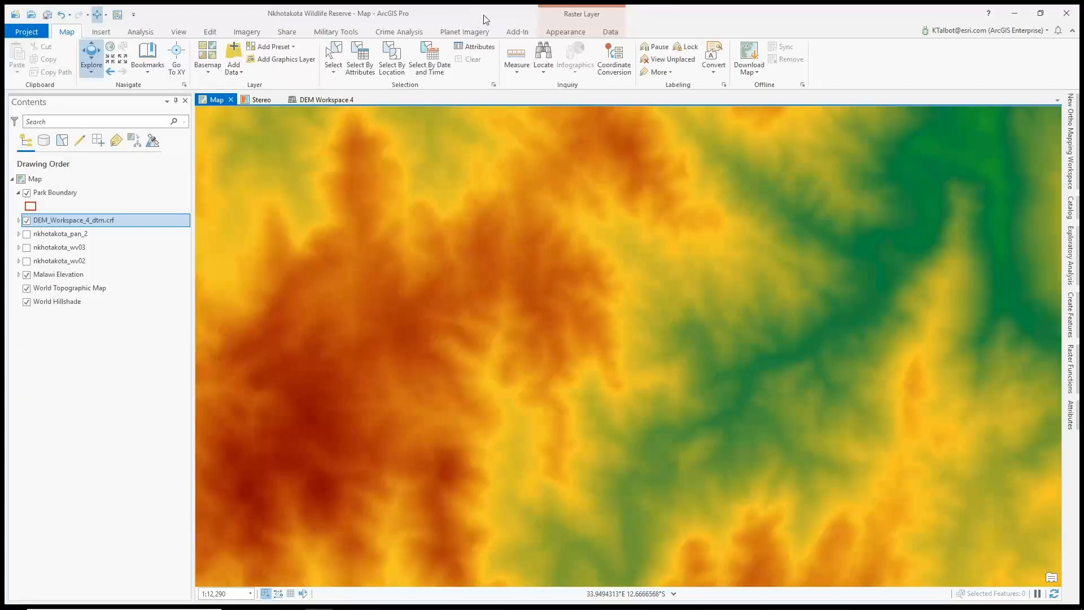
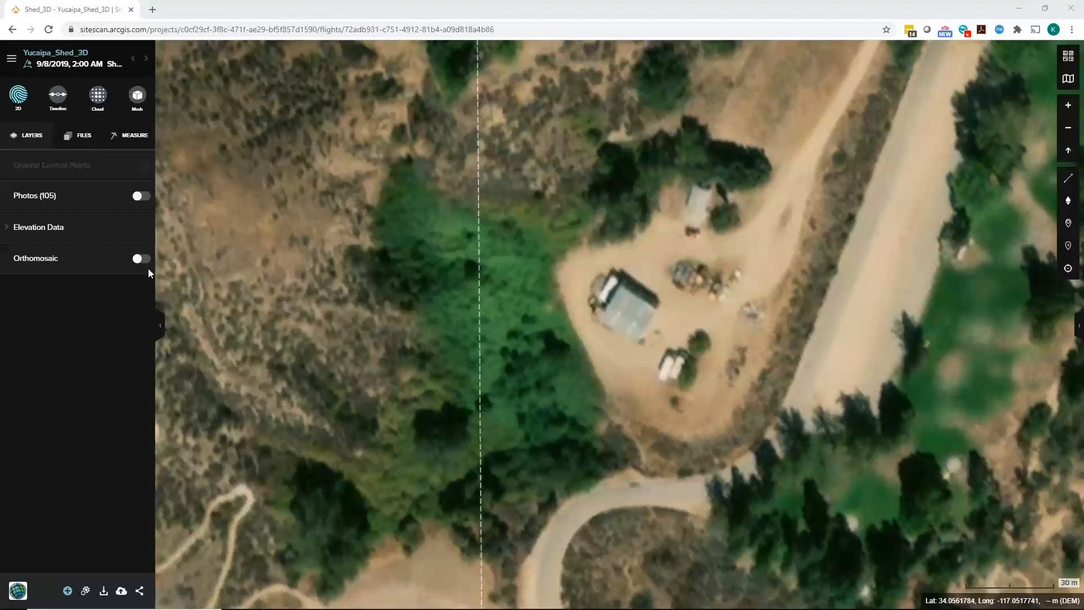
- Show the Yucaipa_Shed_3D flight's photo locations and view DSC01522-94127.JPG at full size
left_click(139, 197)
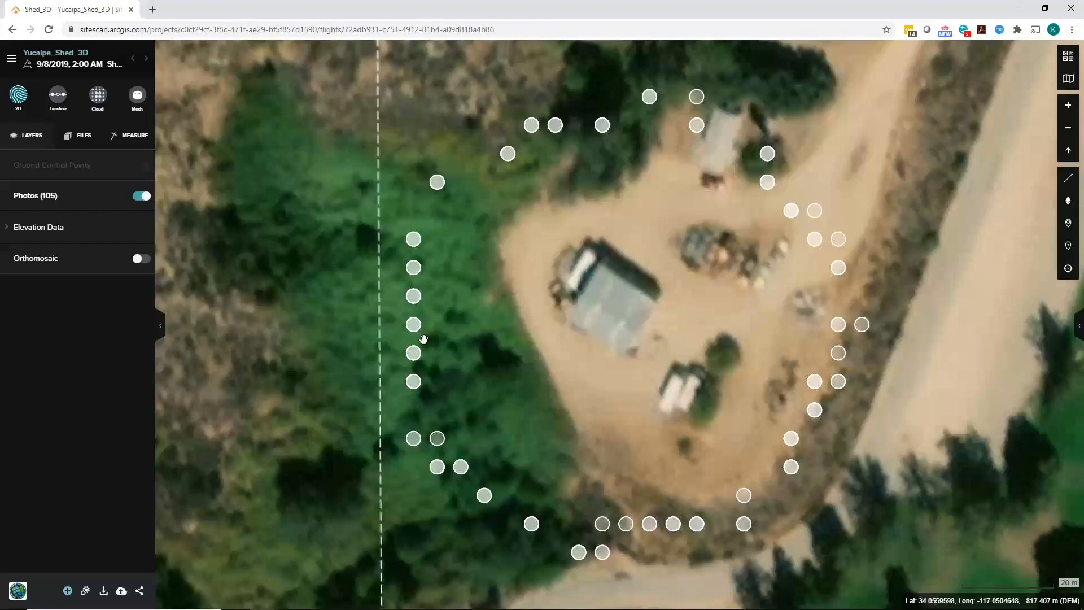
left_click(413, 297)
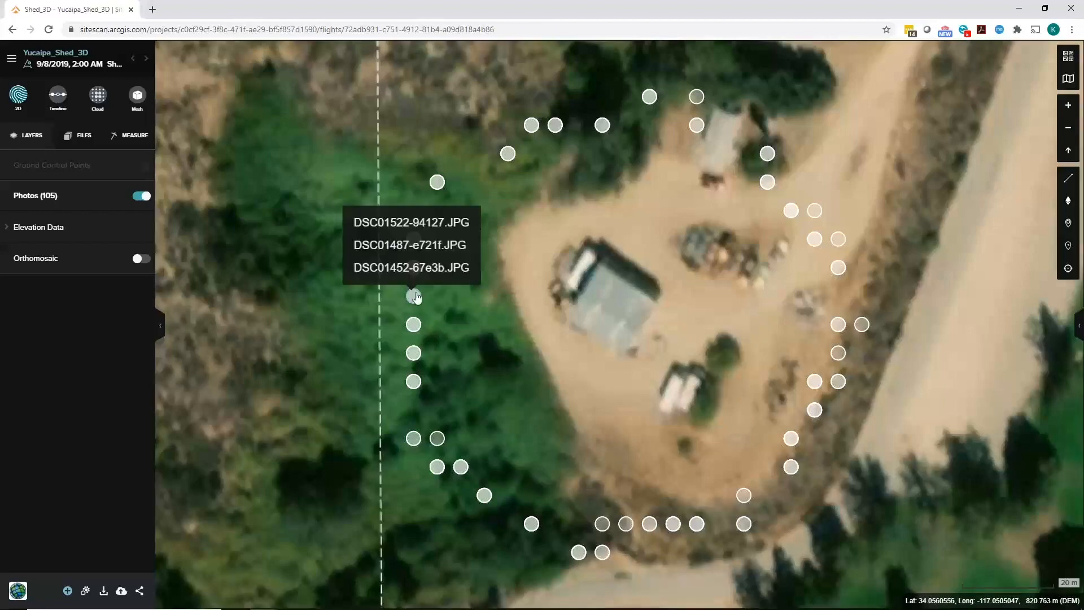
left_click(444, 225)
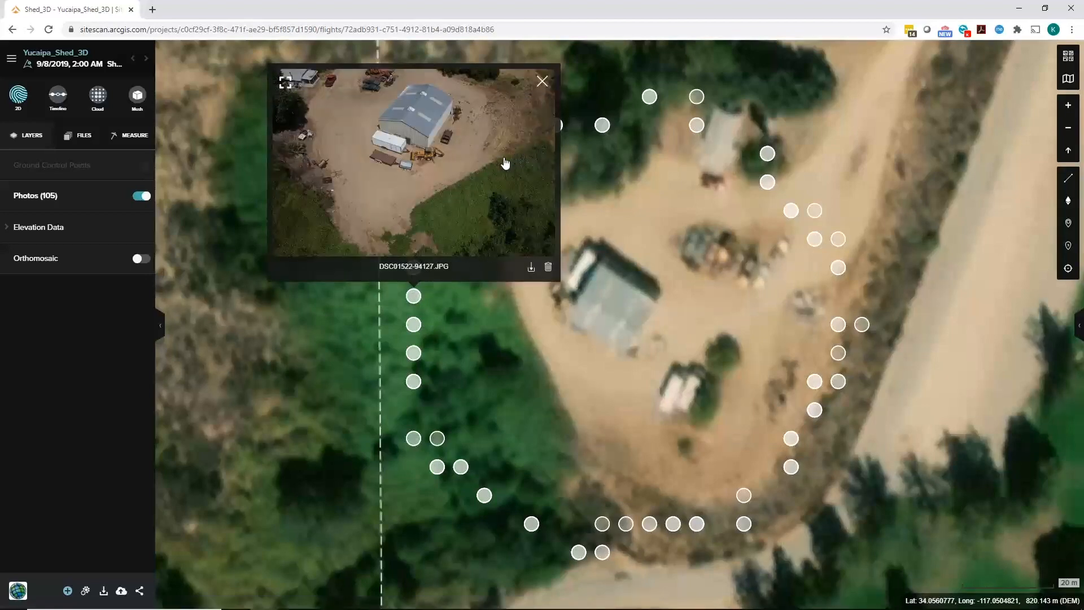
left_click(282, 83)
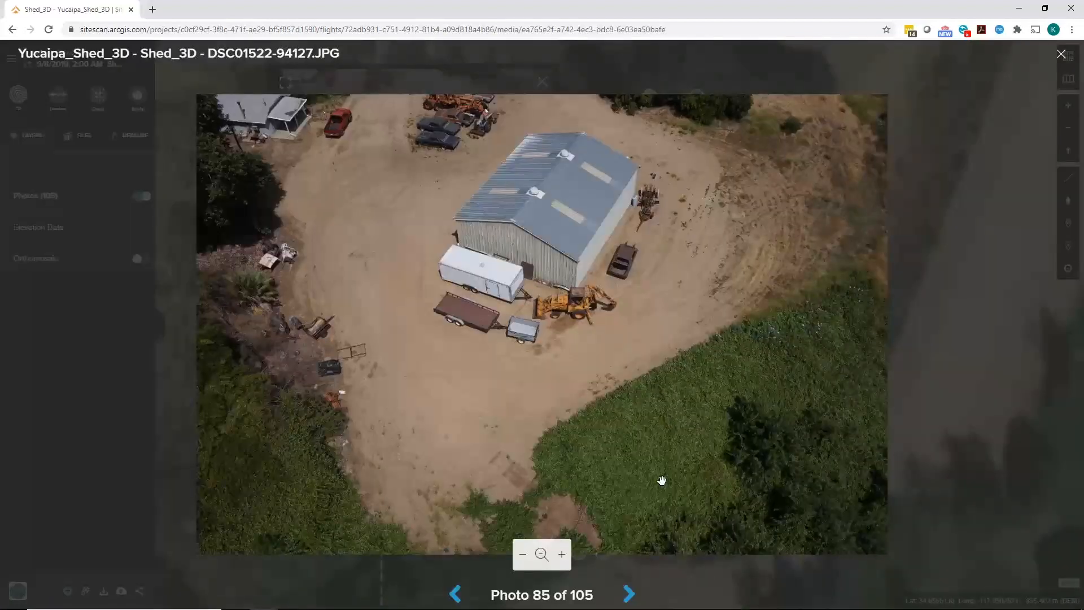
- Browse the next two drone photos, and close the full-size viewer and the photo preview on the map
left_click(629, 596)
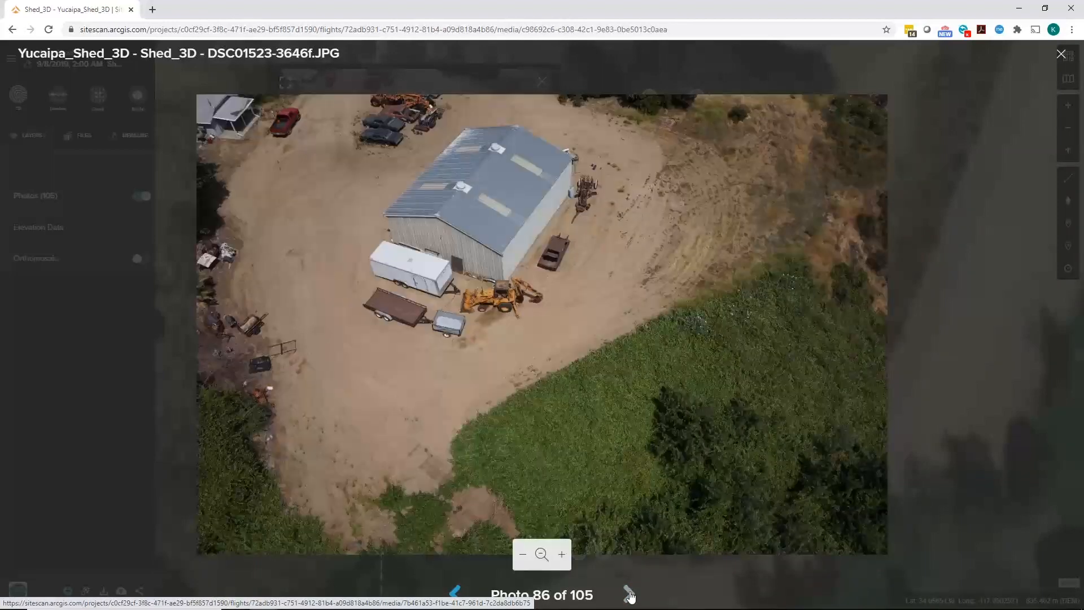
left_click(629, 596)
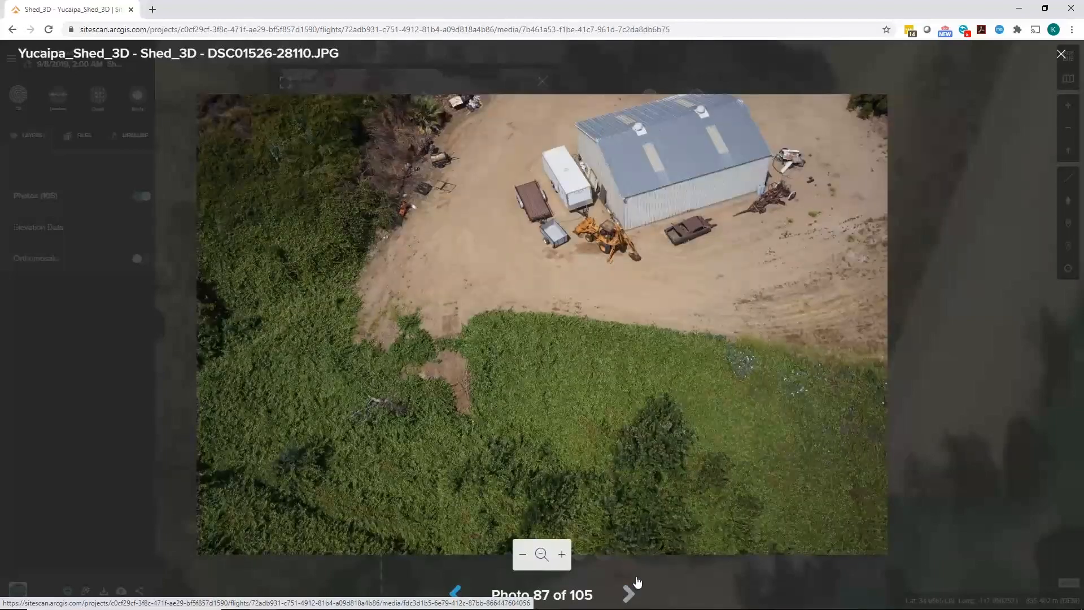
left_click(1060, 55)
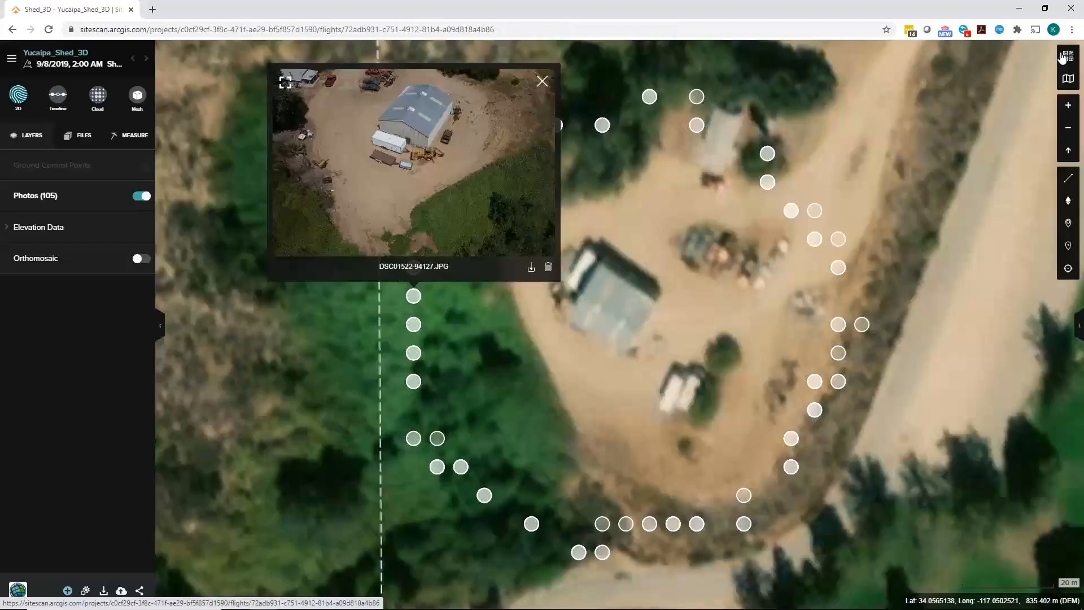
left_click(541, 81)
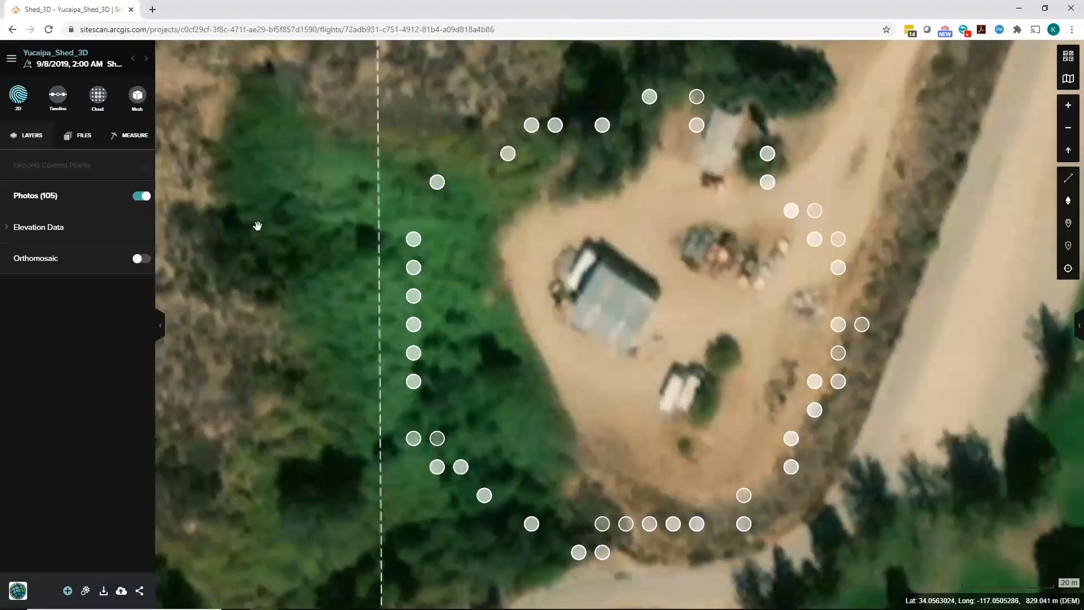
- Show the orthomosaic and compare it with the basemap imagery around the shed, leaving the orthomosaic displayed
left_click(141, 260)
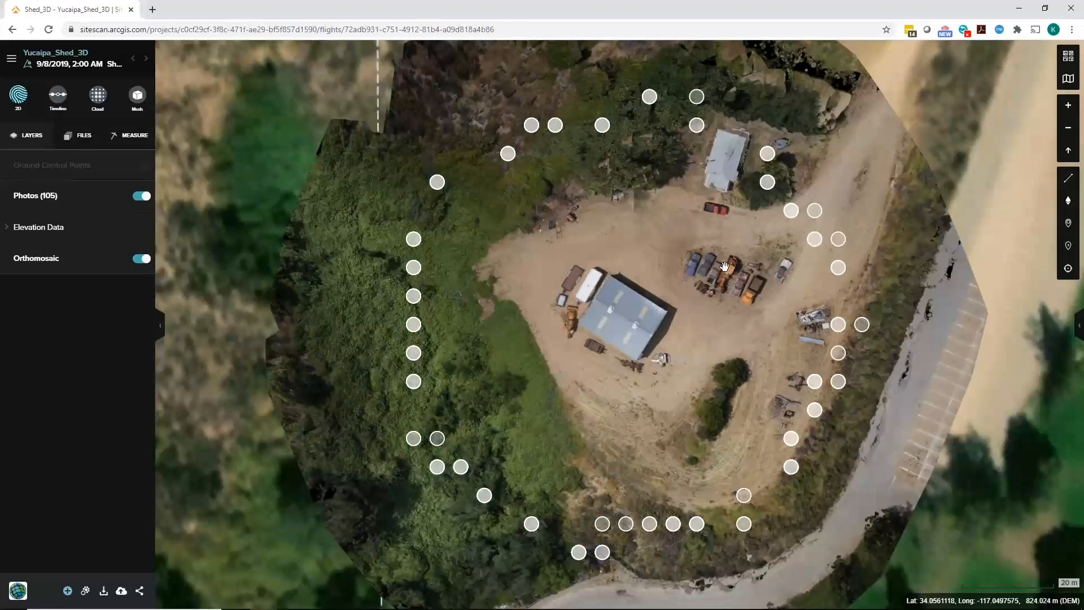
left_click_drag(625, 324, 623, 286)
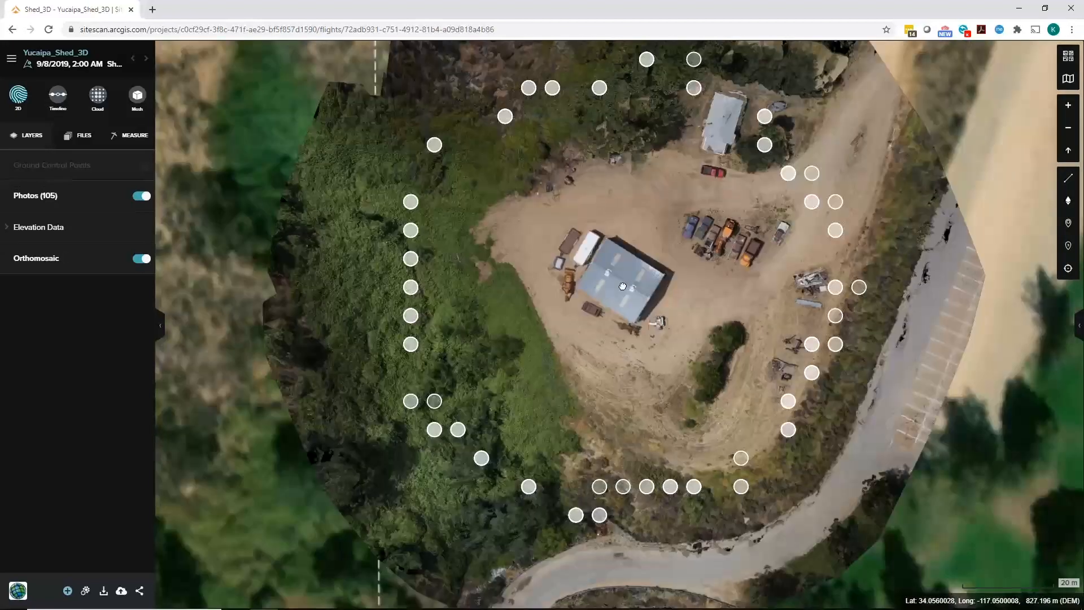
left_click(144, 261)
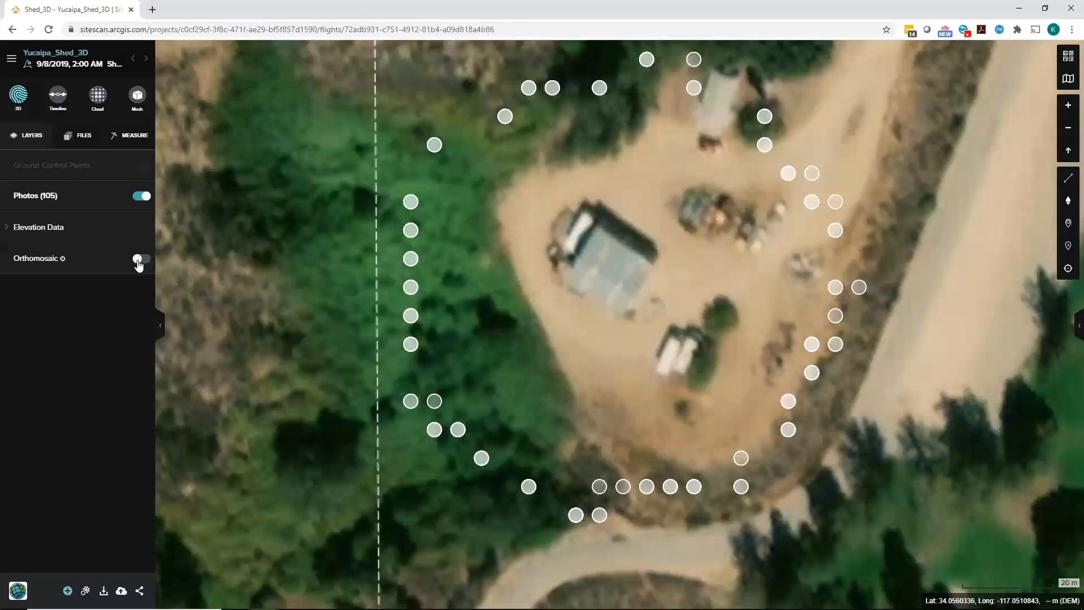
left_click(138, 261)
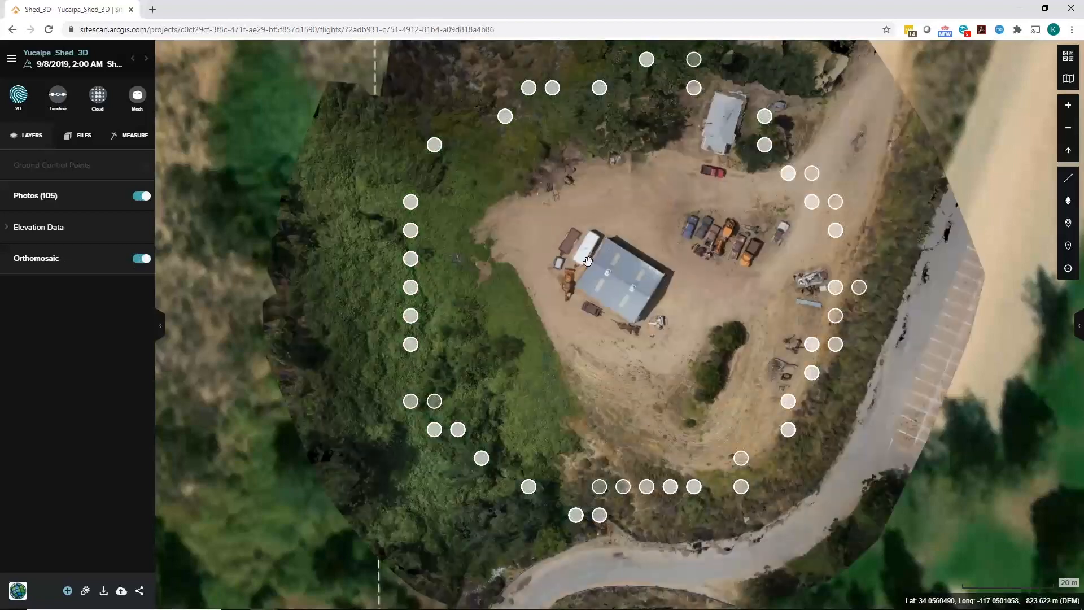
mouse_move(621, 265)
left_mouse_down()
mouse_move(592, 267)
mouse_move(620, 271)
left_mouse_up()
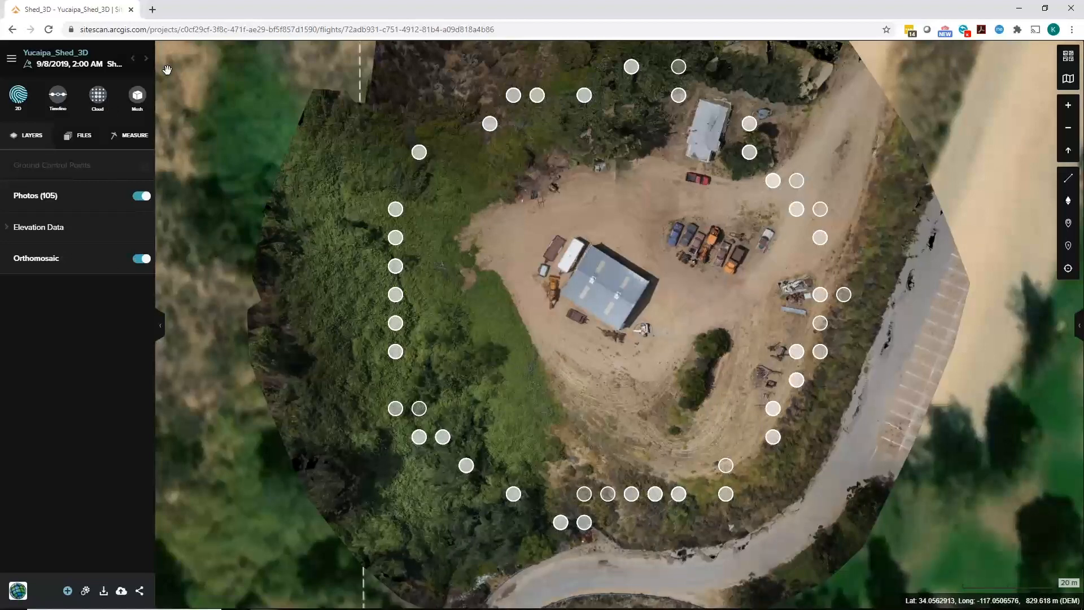
- Open the flight's point cloud and examine the shed, trailers and yellow backhoe up close from several angles
left_click(98, 94)
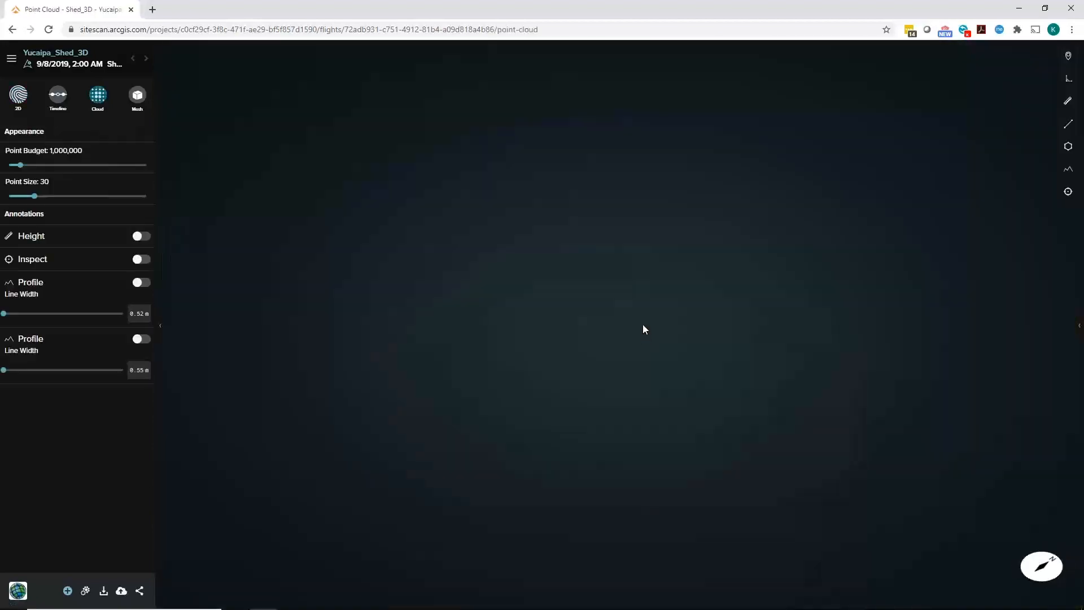
scroll(608, 360, "up", 4)
scroll(609, 367, "up", 1)
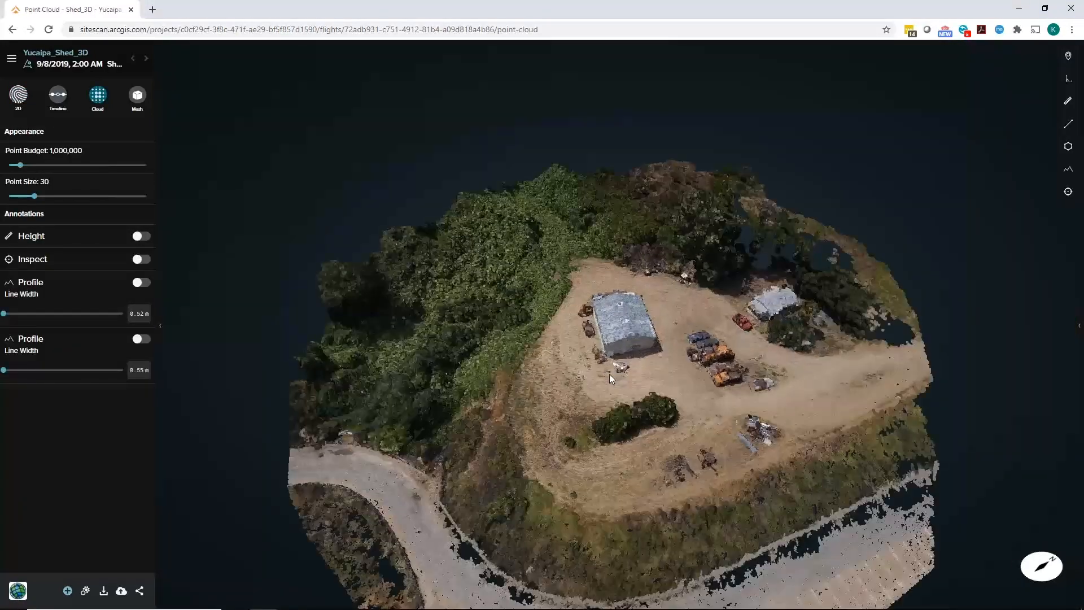
scroll(609, 374, "up", 3)
left_click_drag(503, 418, 560, 432)
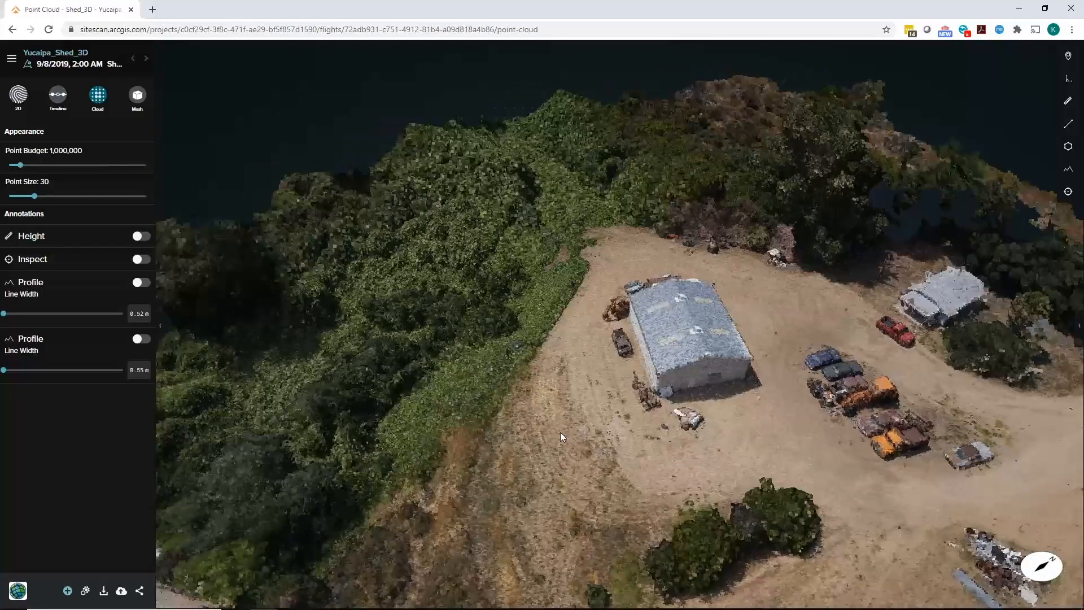
scroll(680, 439, "up", 3)
left_click_drag(680, 439, 630, 502)
scroll(674, 502, "up", 3)
scroll(573, 452, "down", 3)
left_click_drag(574, 451, 666, 422)
scroll(585, 419, "down", 2)
left_click_drag(757, 424, 350, 443)
scroll(714, 424, "up", 4)
scroll(446, 413, "up", 2)
left_click_drag(805, 367, 668, 367)
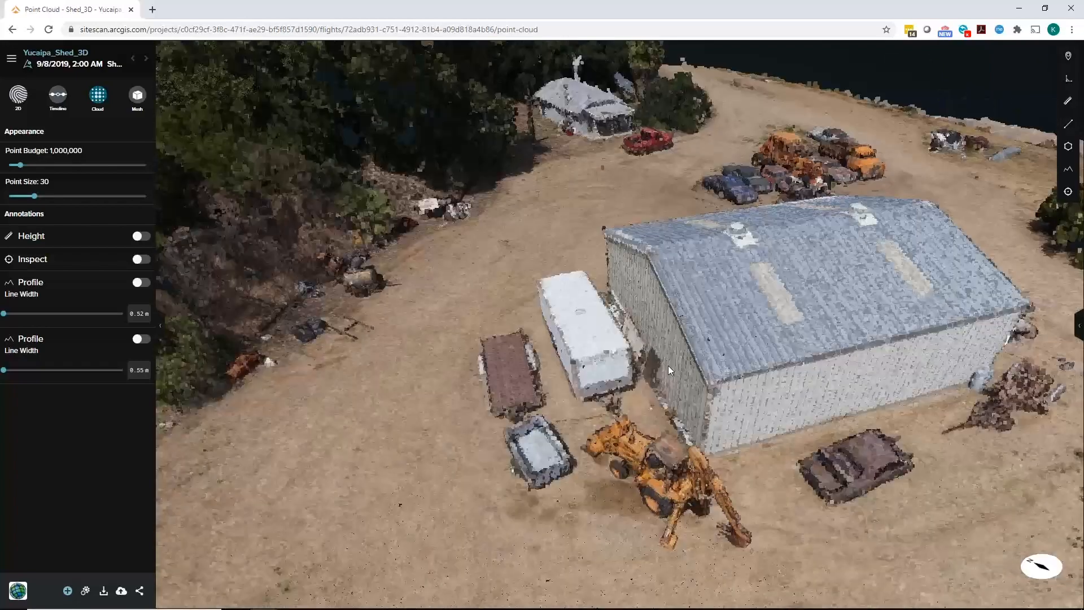
- Examine the parked vehicles, the smaller building and the ground around the shed in the point cloud
scroll(668, 364, "down", 4)
left_click_drag(776, 255, 715, 326)
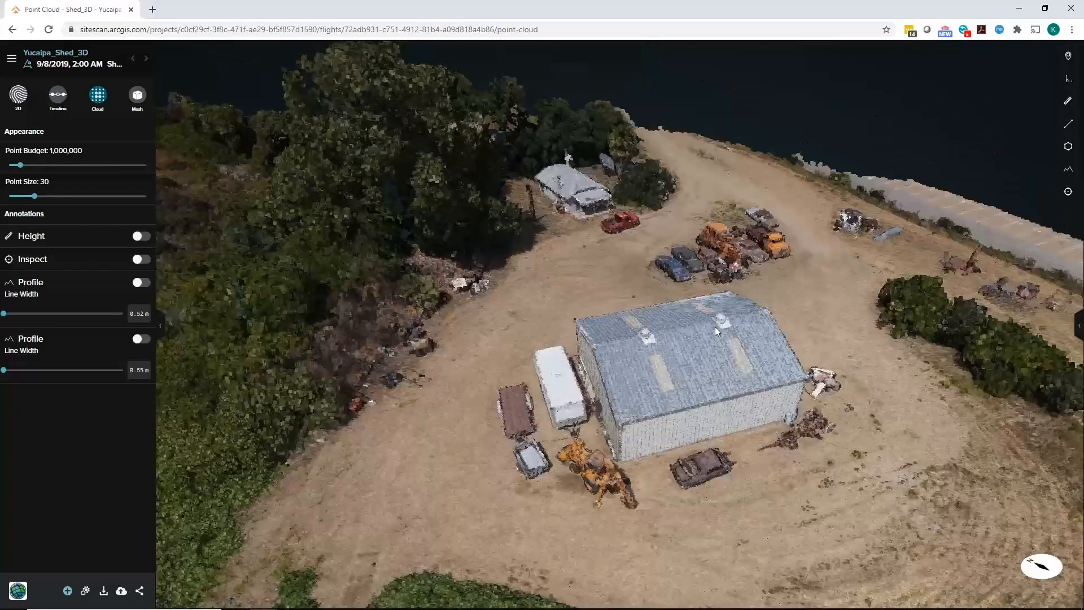
scroll(734, 297, "up", 5)
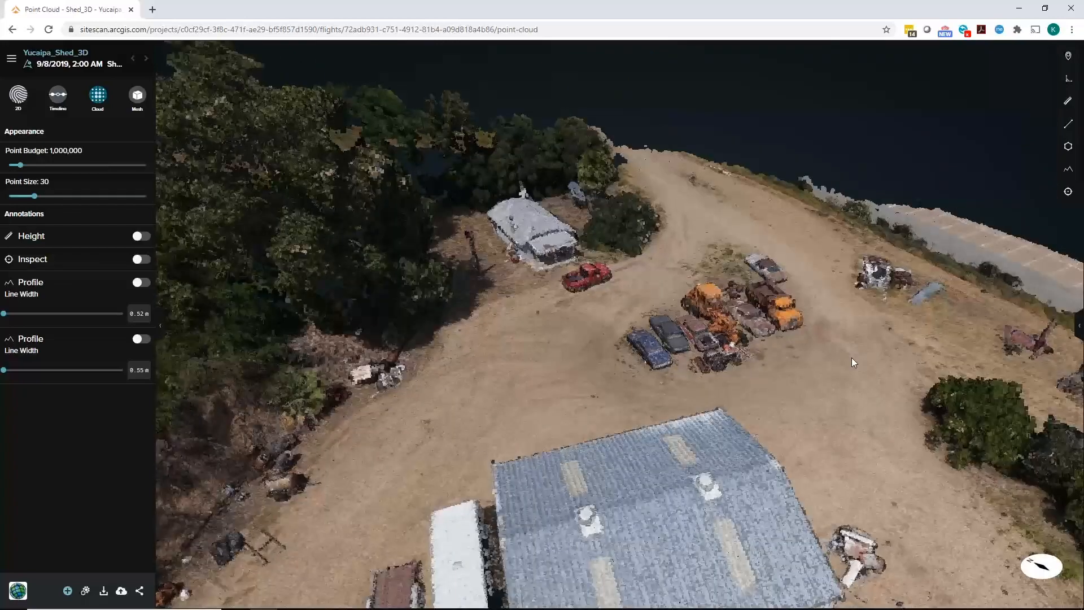
left_click_drag(852, 358, 706, 286)
scroll(707, 288, "down", 2)
left_click_drag(716, 351, 807, 296)
scroll(763, 343, "down", 3)
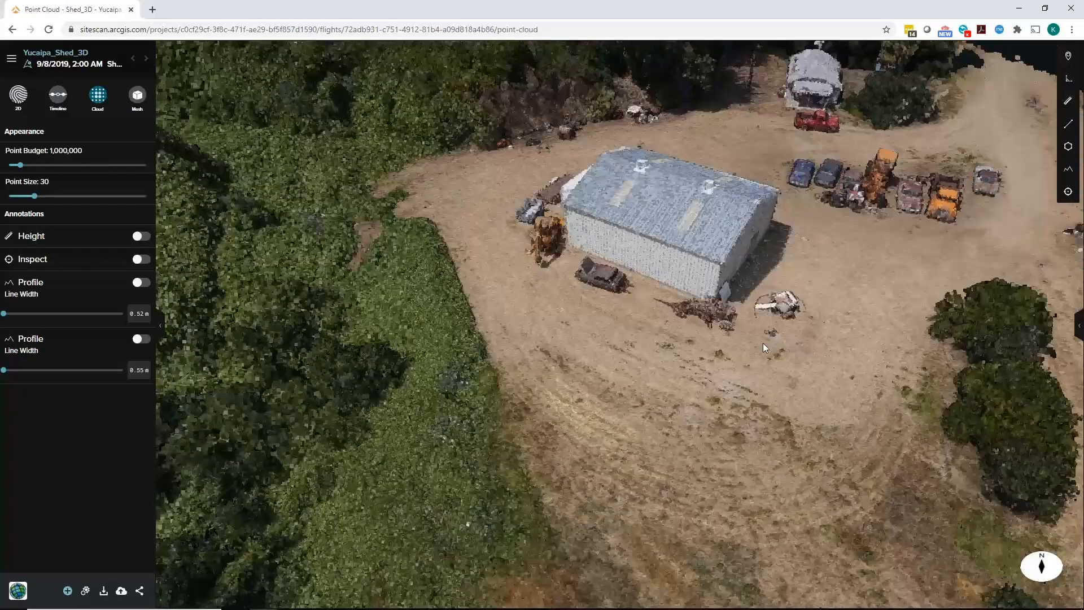
left_click_drag(763, 343, 739, 346)
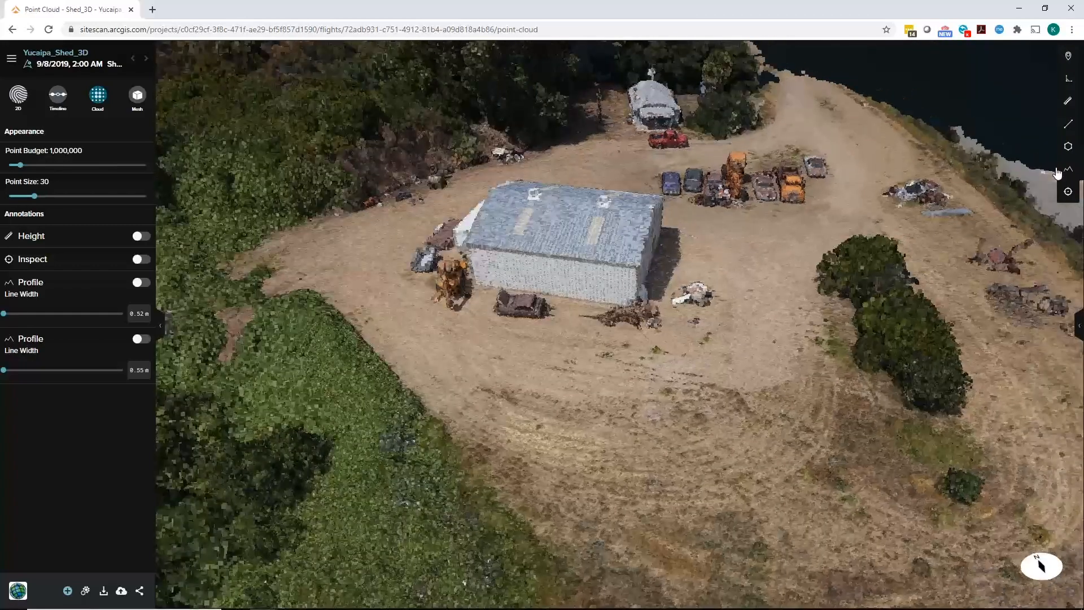
- Measure the height of the shed's long side wall from ground to eave, and hide the measurement
left_click(1068, 102)
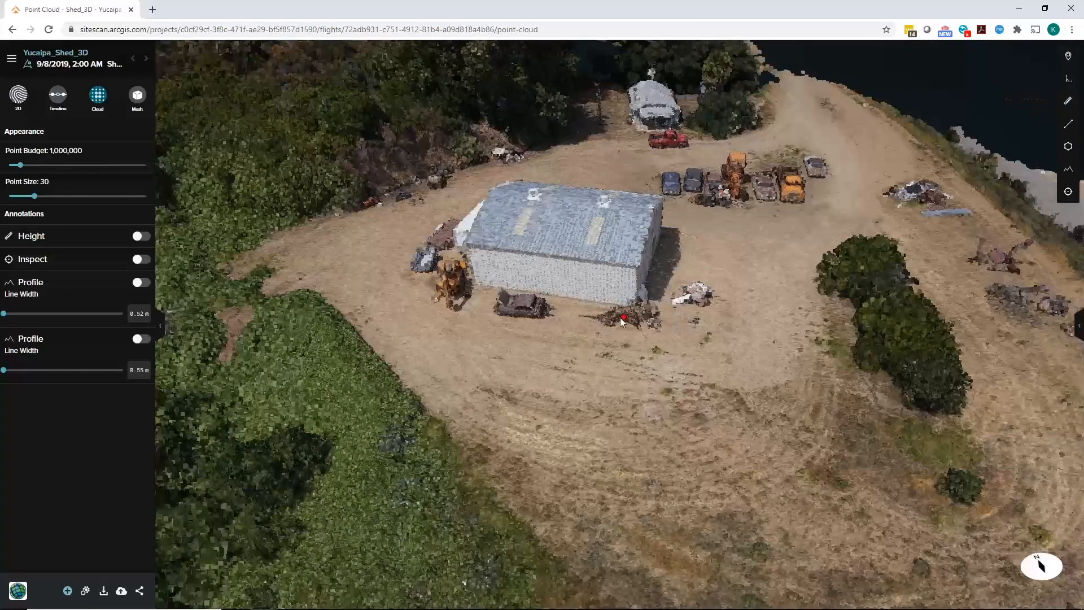
left_click(588, 300)
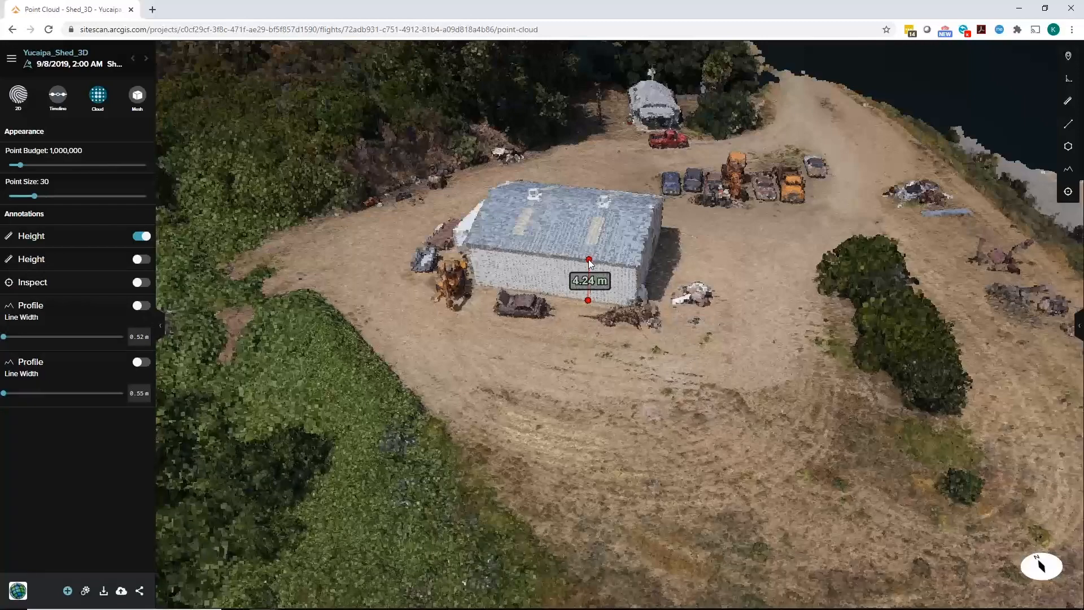
left_click(619, 265)
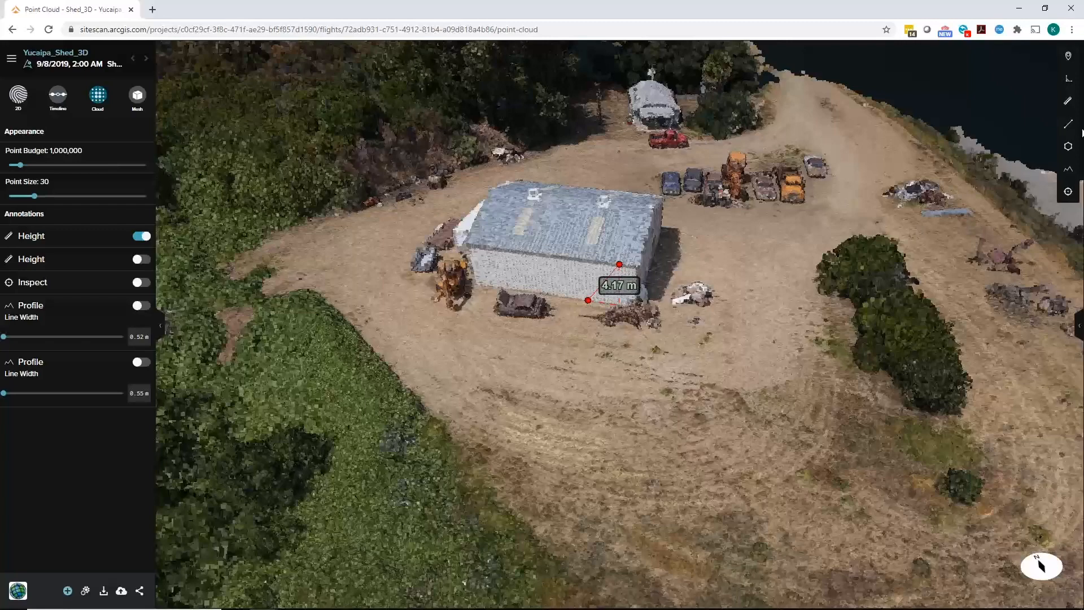
left_click(141, 236)
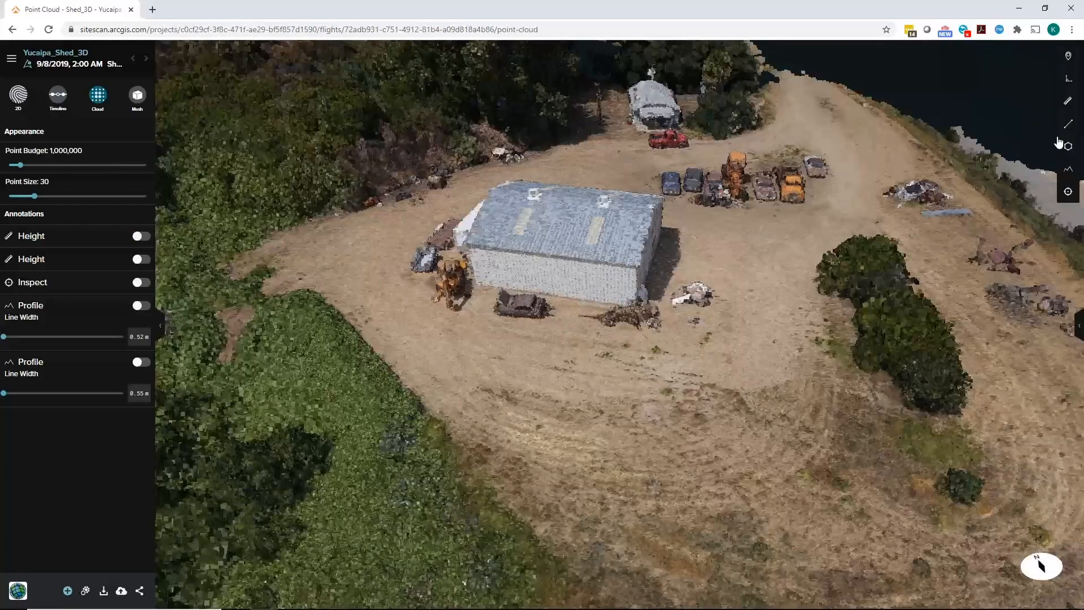
- Draw a height profile from the dark vegetation below the slope up to the small shrub in the yard, and close its graph
left_click_drag(653, 446, 822, 350)
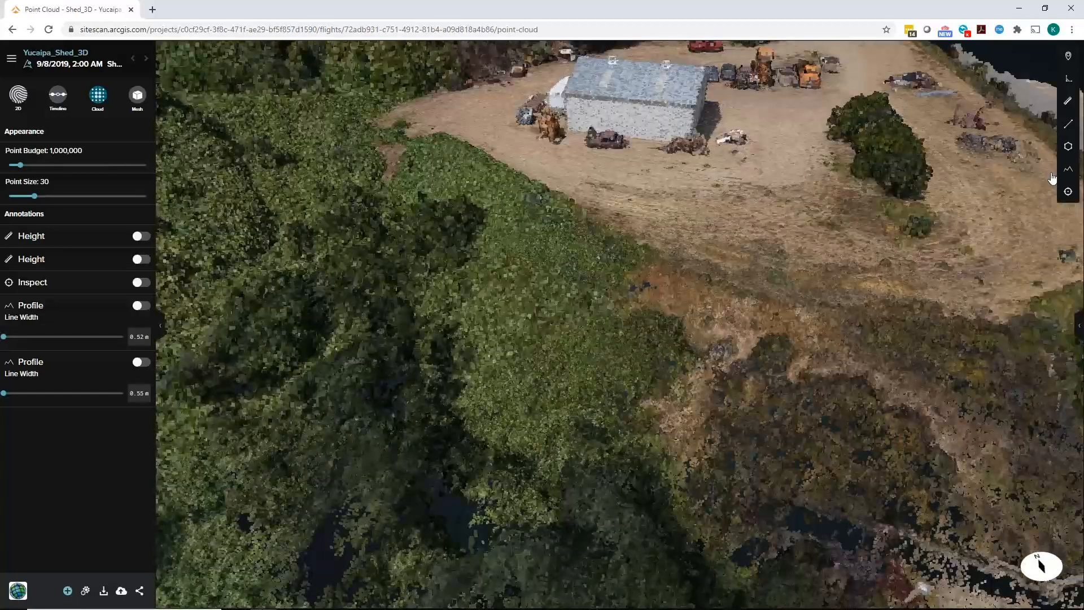
left_click(704, 562)
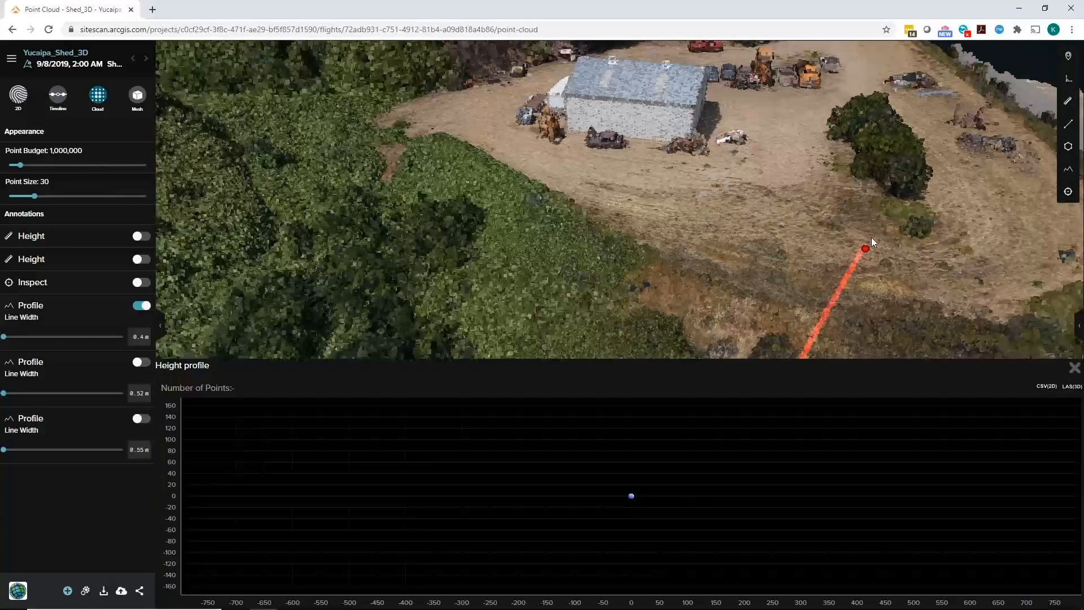
left_click(924, 234)
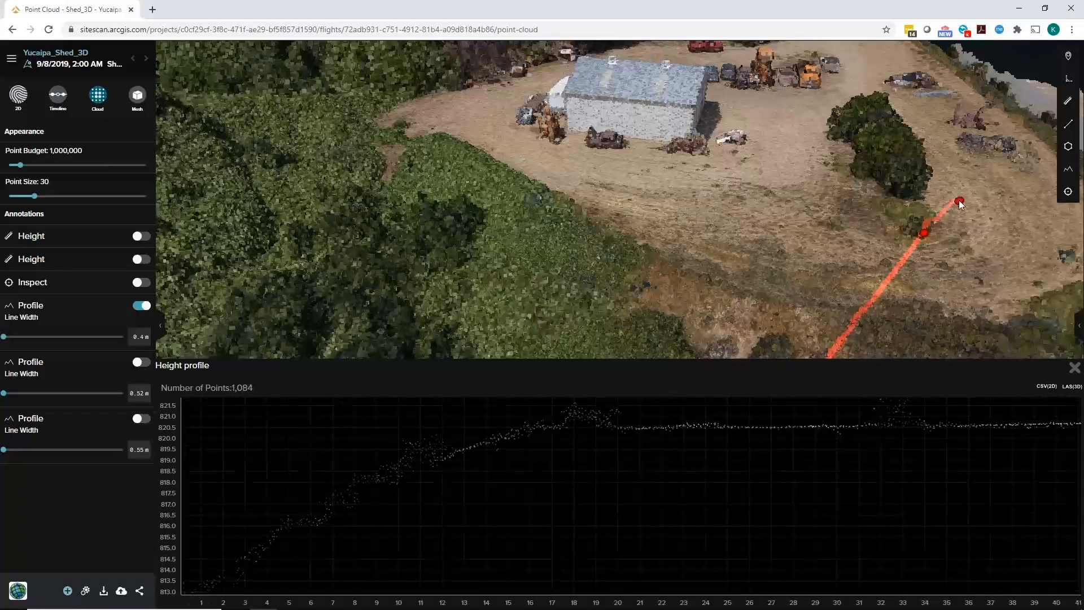
right_click(960, 202)
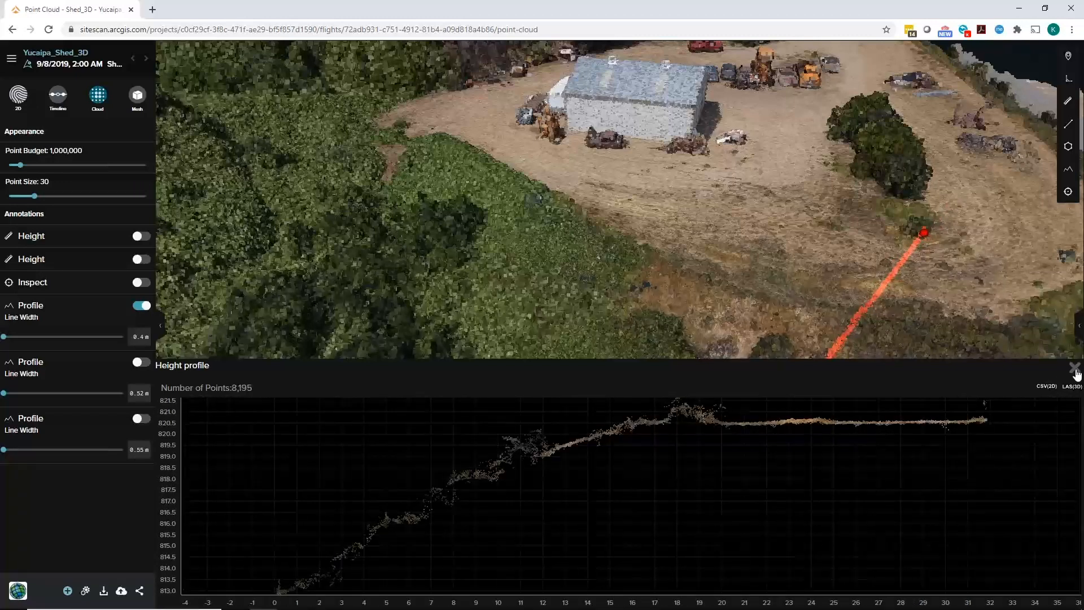
left_click(1074, 369)
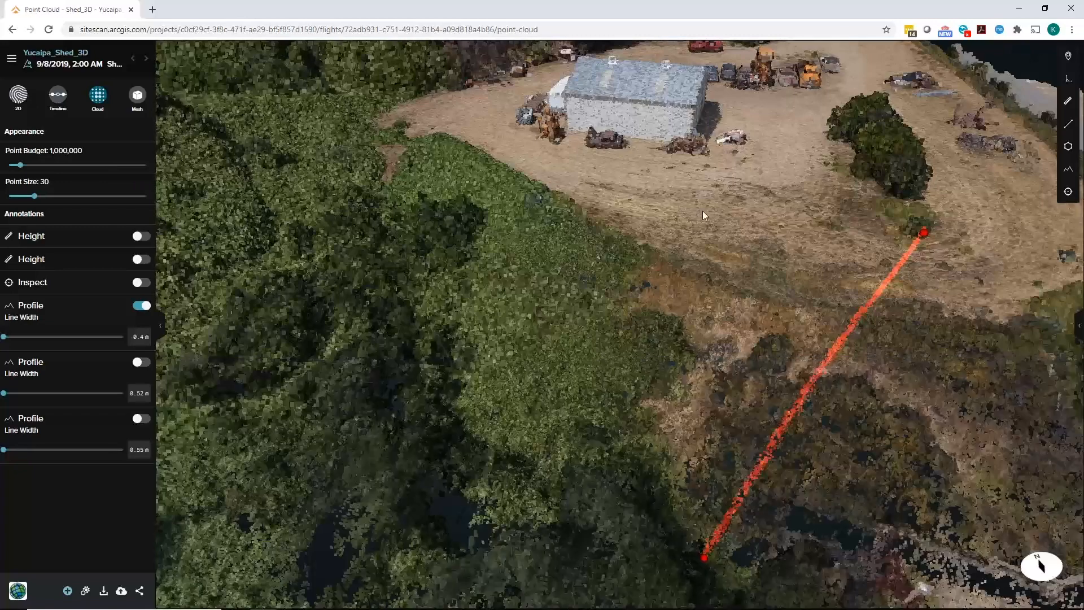
- Inspect the roof vent nearer the shed's shaded end wall and select one of the nearby drone photos showing it
left_click_drag(702, 211, 699, 285)
scroll(699, 285, "up", 3)
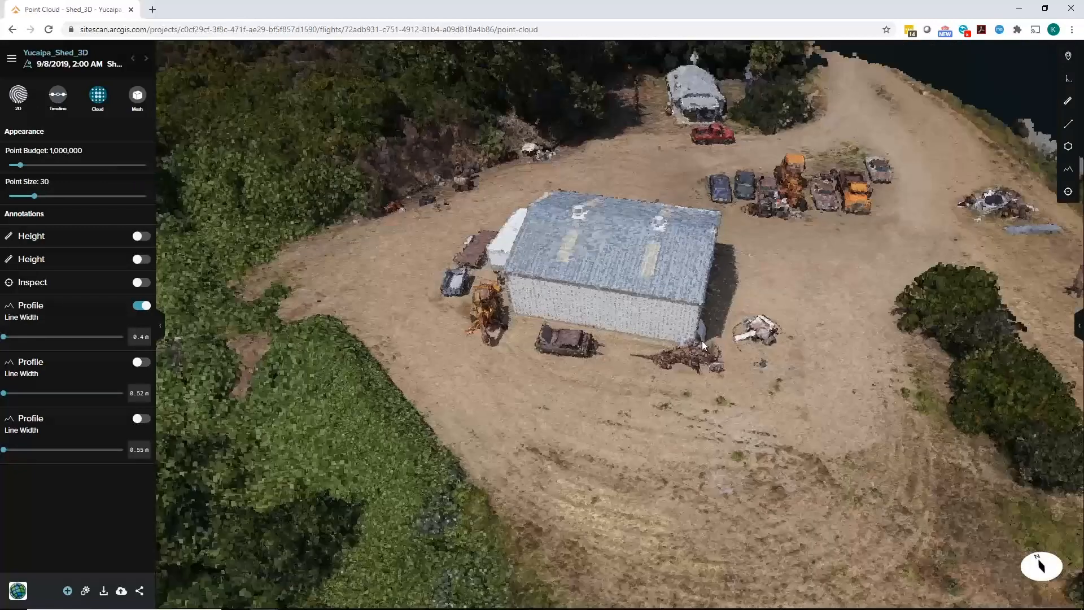
left_click_drag(694, 382, 680, 404)
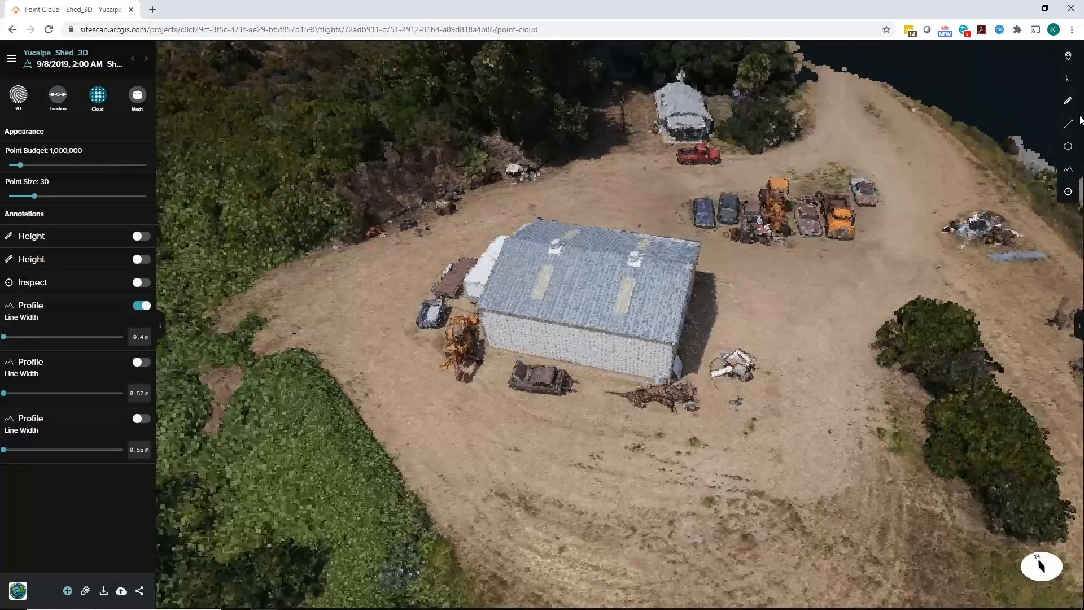
left_click(1067, 191)
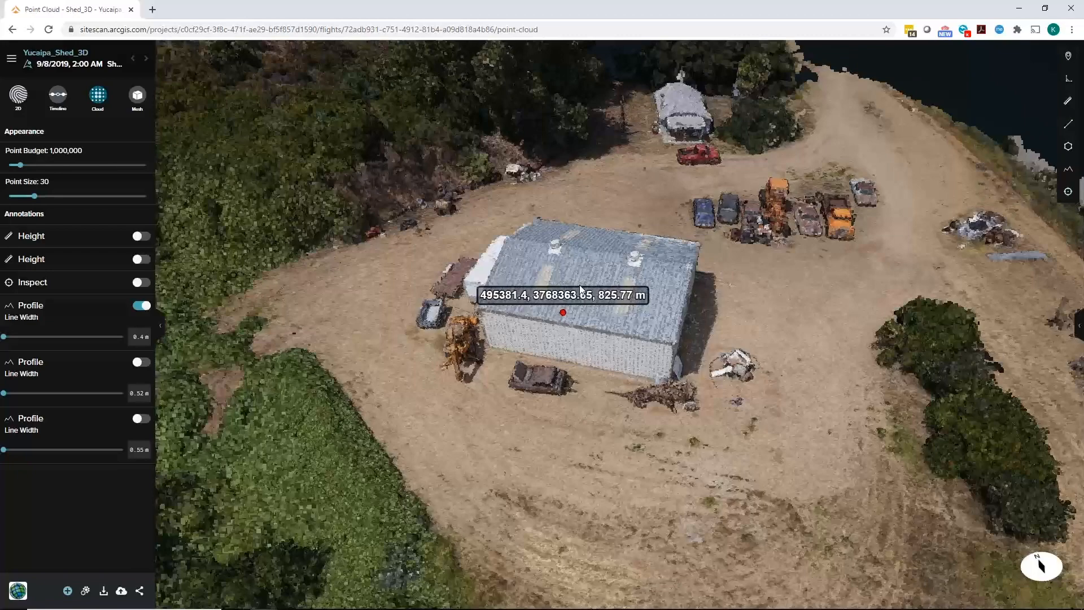
left_click(635, 256)
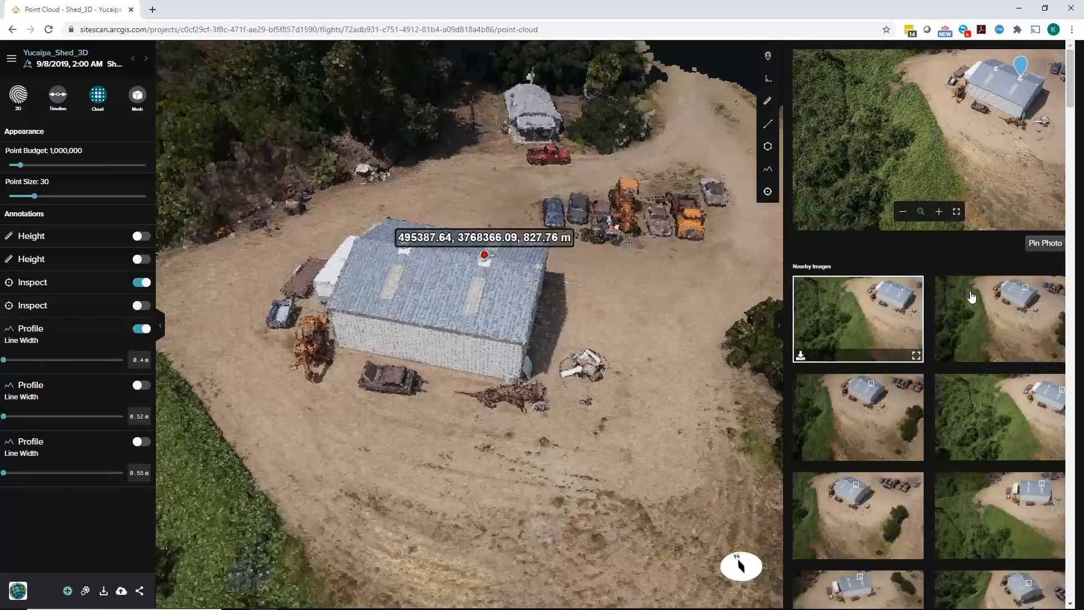
scroll(1001, 338, "down", 10)
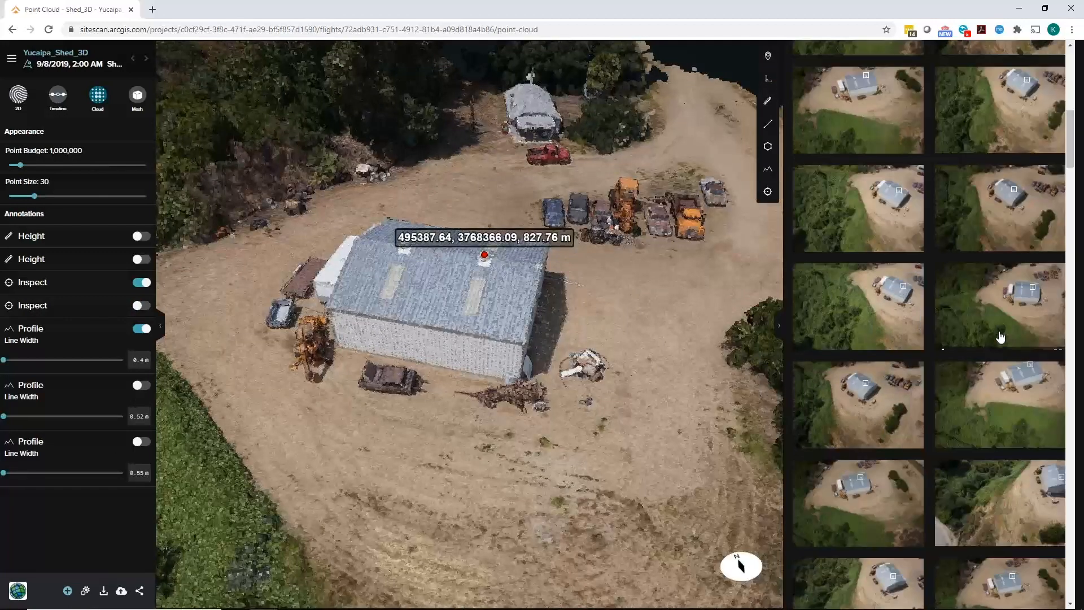
left_click(1002, 214)
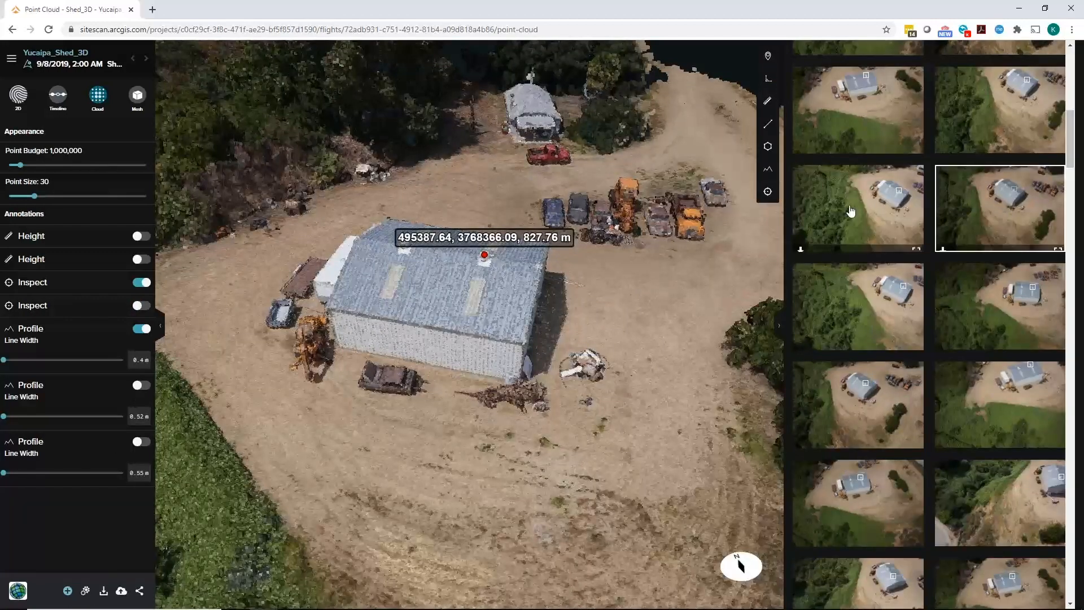
- View the photo DSC01498-a7c7c.JPG full size around the spotlighted roof vent, close the photos and hide the inspection point
left_click(961, 231)
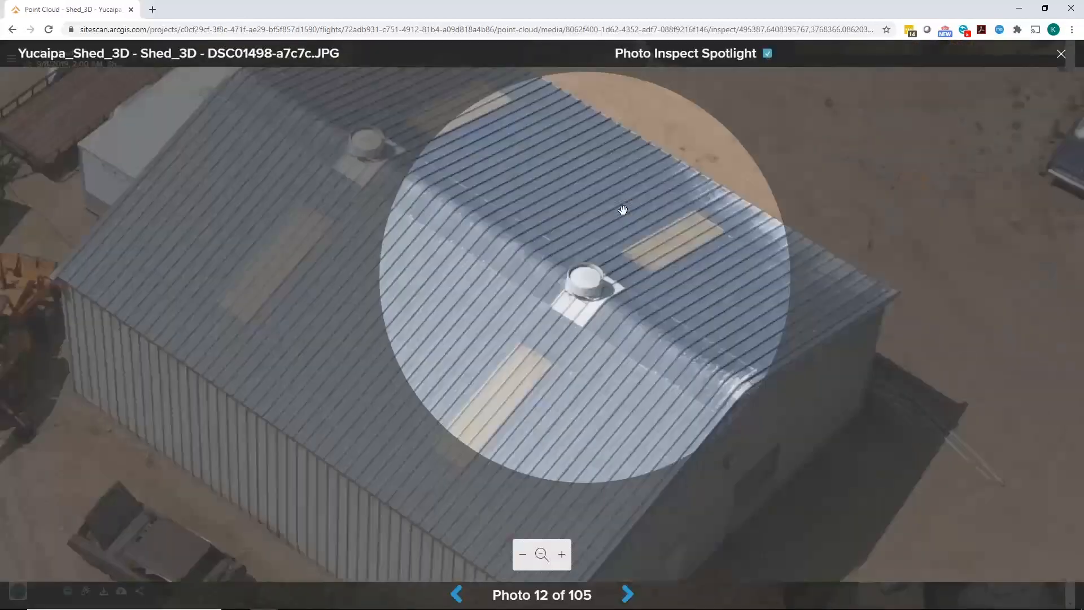
scroll(623, 210, "down", 6)
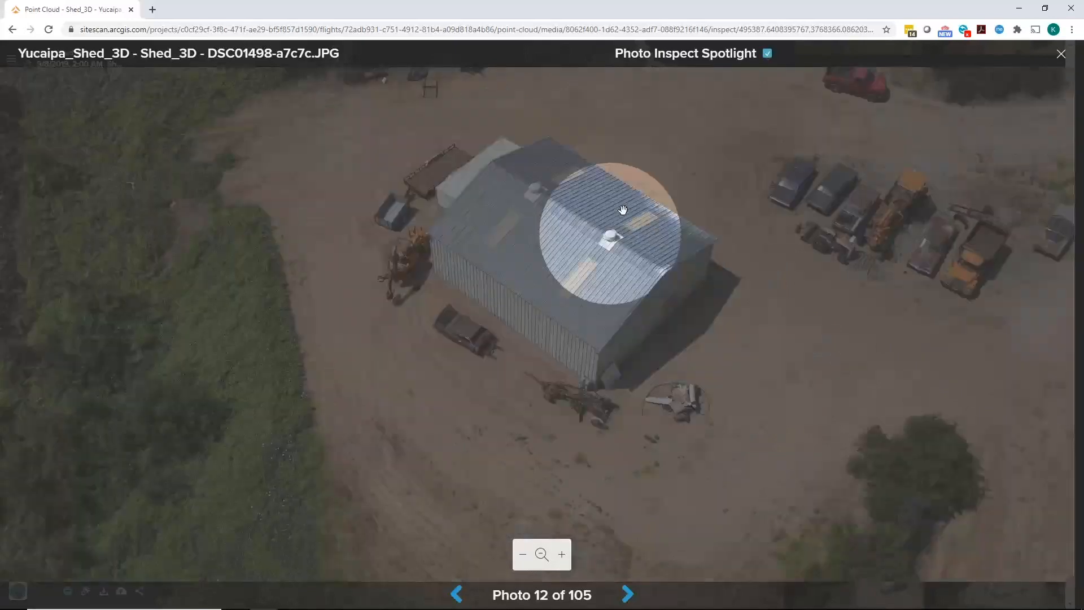
left_click(1061, 54)
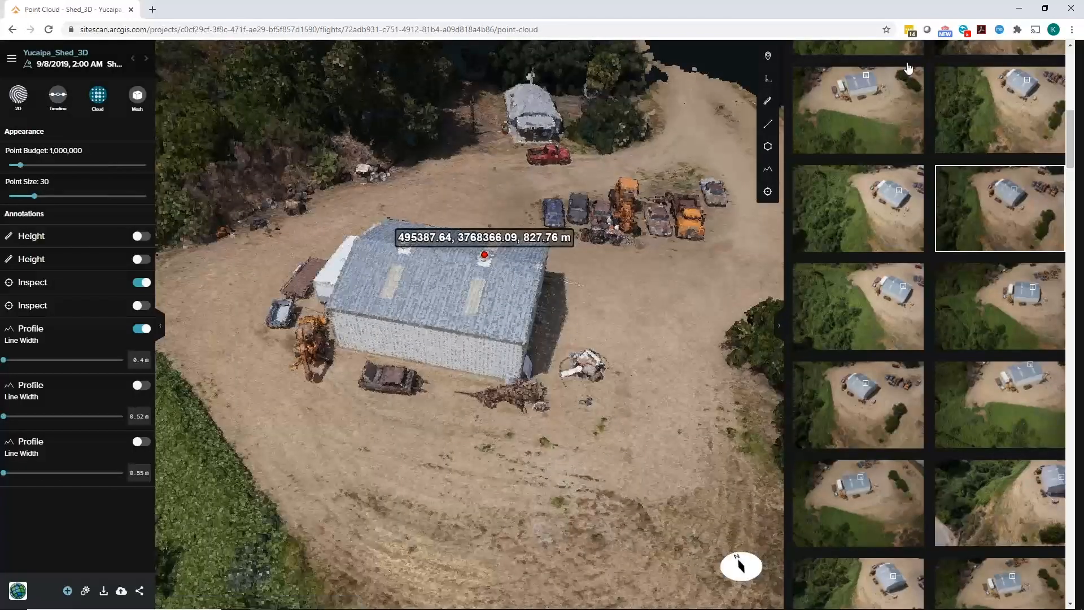
left_click(778, 326)
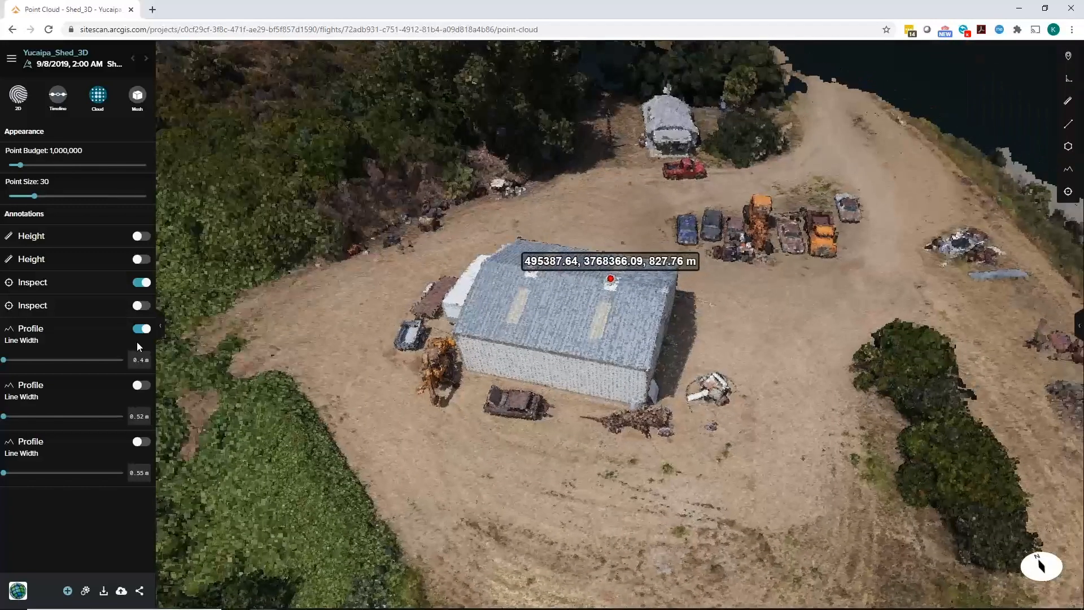
left_click(142, 283)
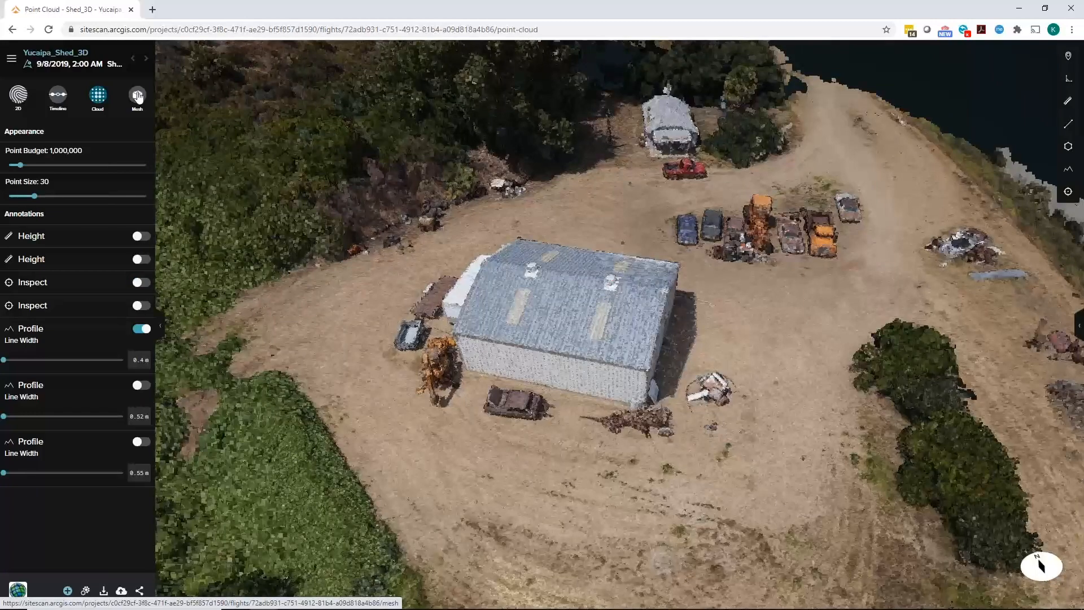
- Open the flight's 3D mesh and view the shed and its yard from the long side and the trailer end
left_click(137, 95)
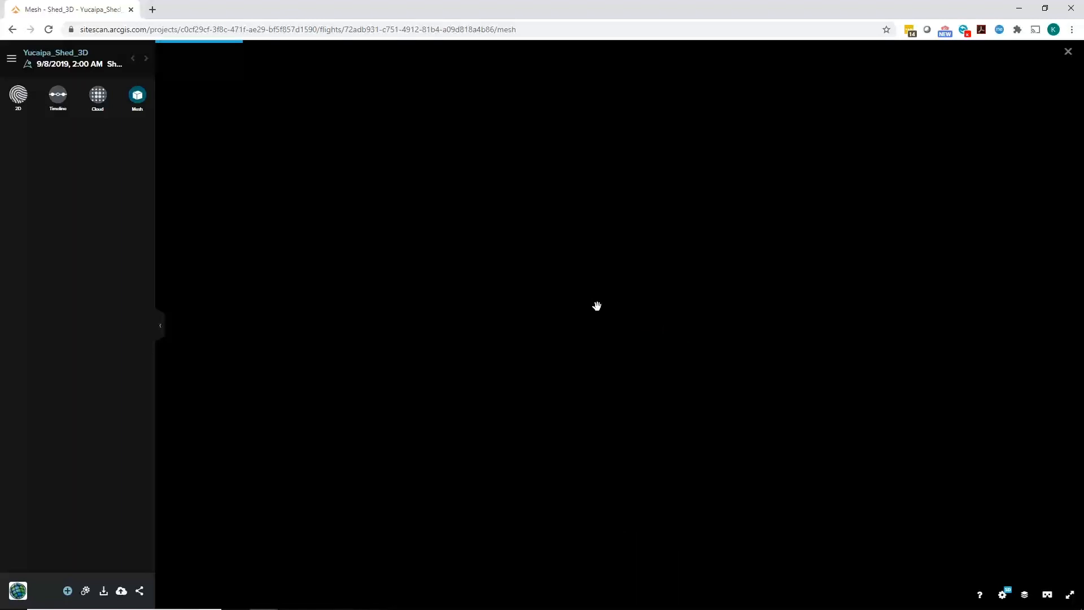
left_click_drag(591, 323, 619, 388)
scroll(592, 395, "up", 5)
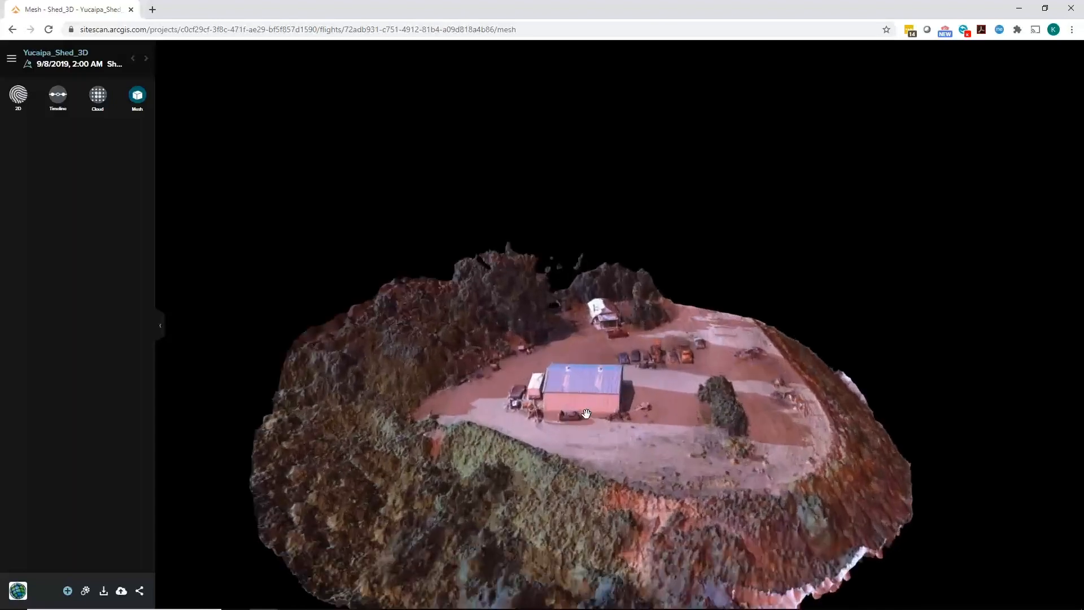
scroll(587, 426, "up", 5)
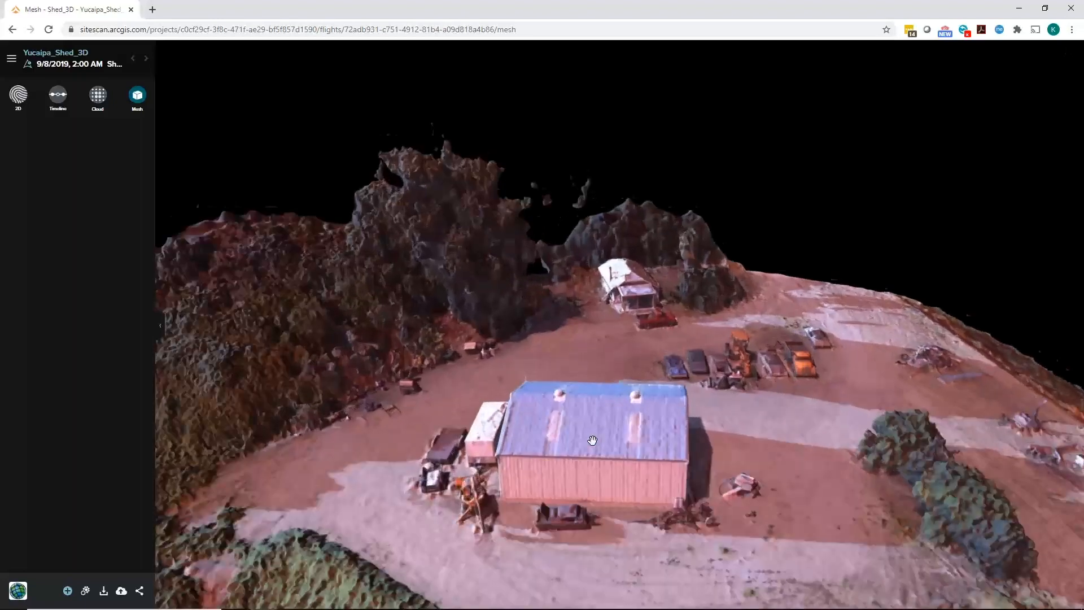
scroll(593, 440, "up", 2)
left_click_drag(592, 463, 707, 487)
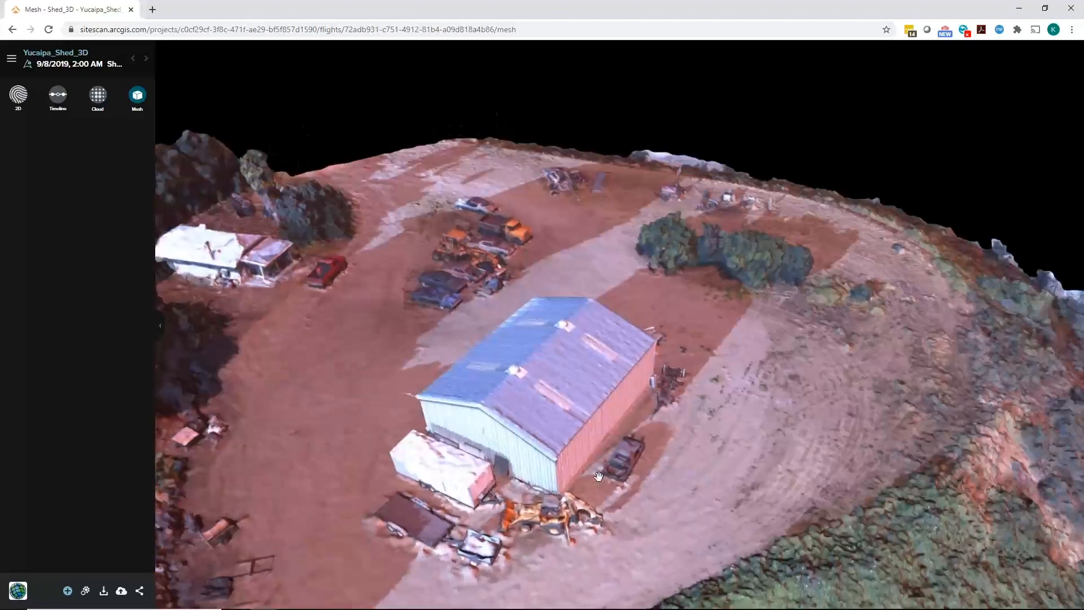
- Examine the shed walls and roof, the trailers and the yellow backhoe in the mesh up close from several angles
scroll(579, 473, "up", 1)
scroll(607, 446, "up", 2)
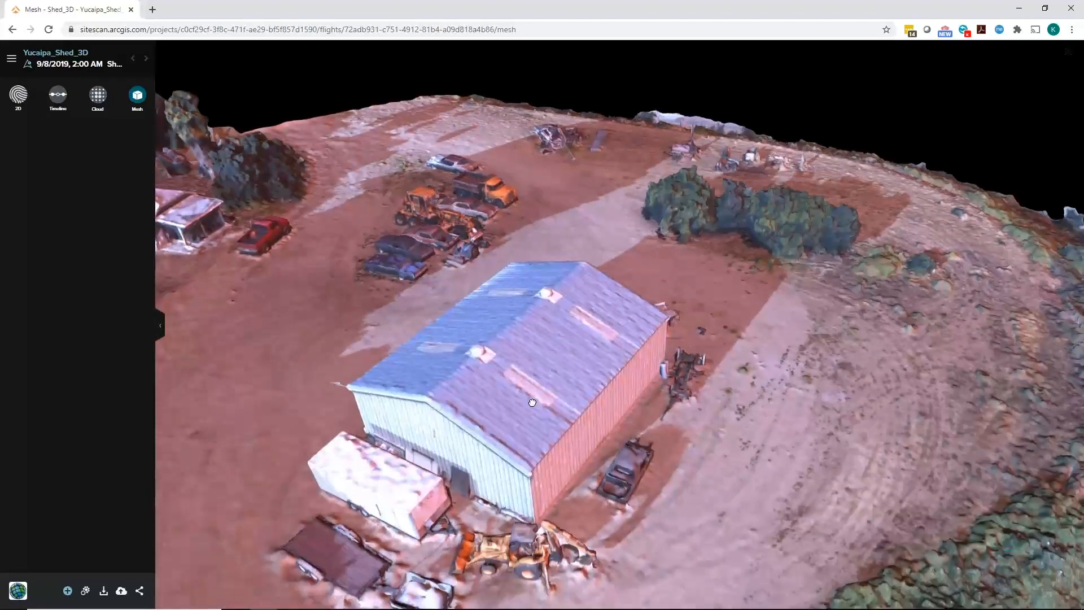
scroll(607, 446, "up", 2)
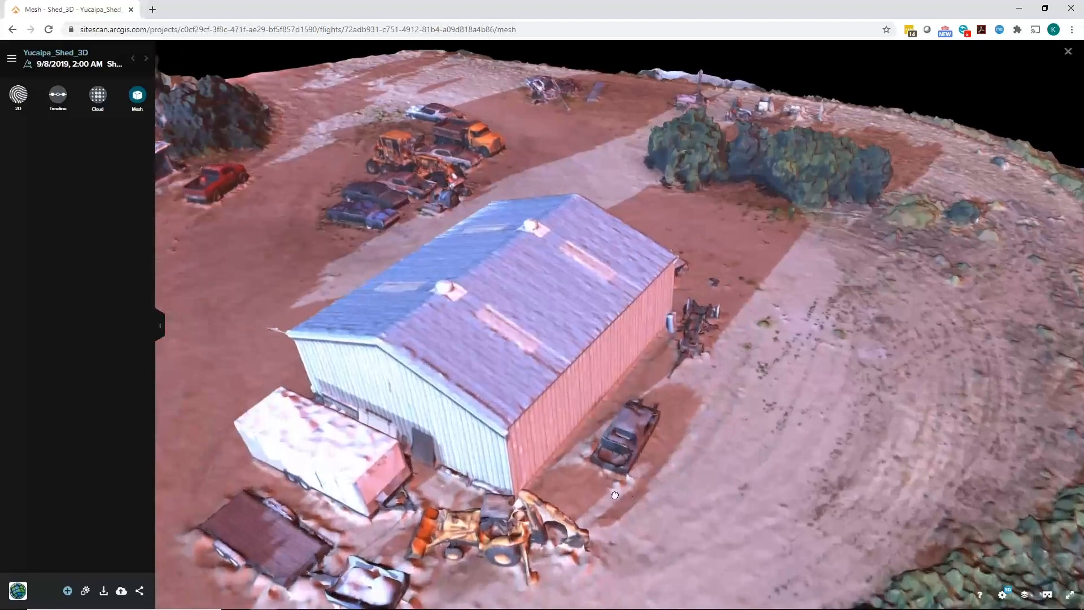
scroll(599, 487, "up", 1)
left_click_drag(600, 487, 552, 462)
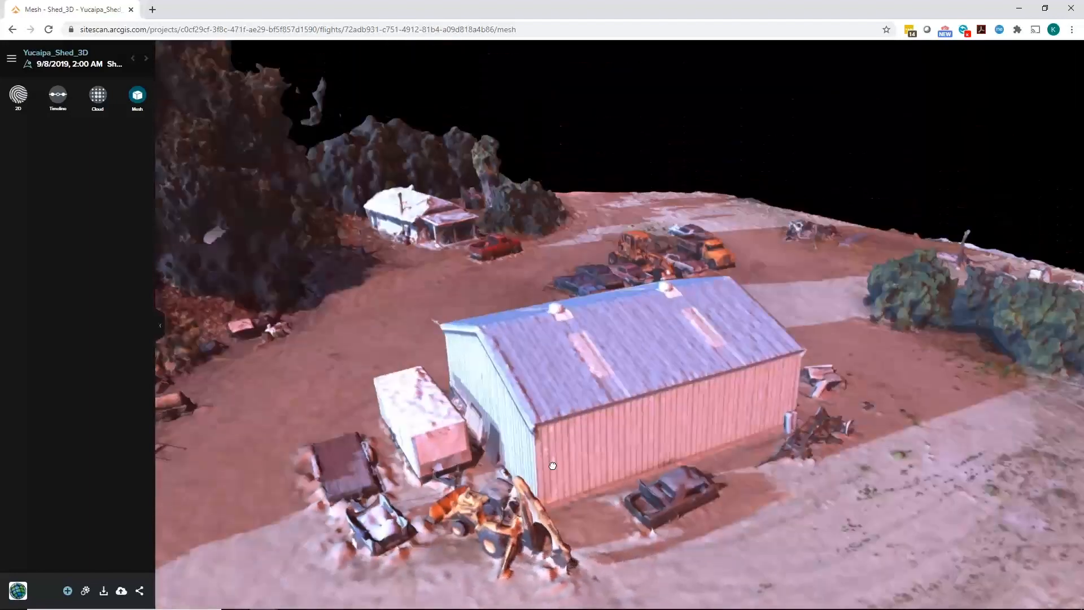
left_click_drag(647, 493, 721, 504)
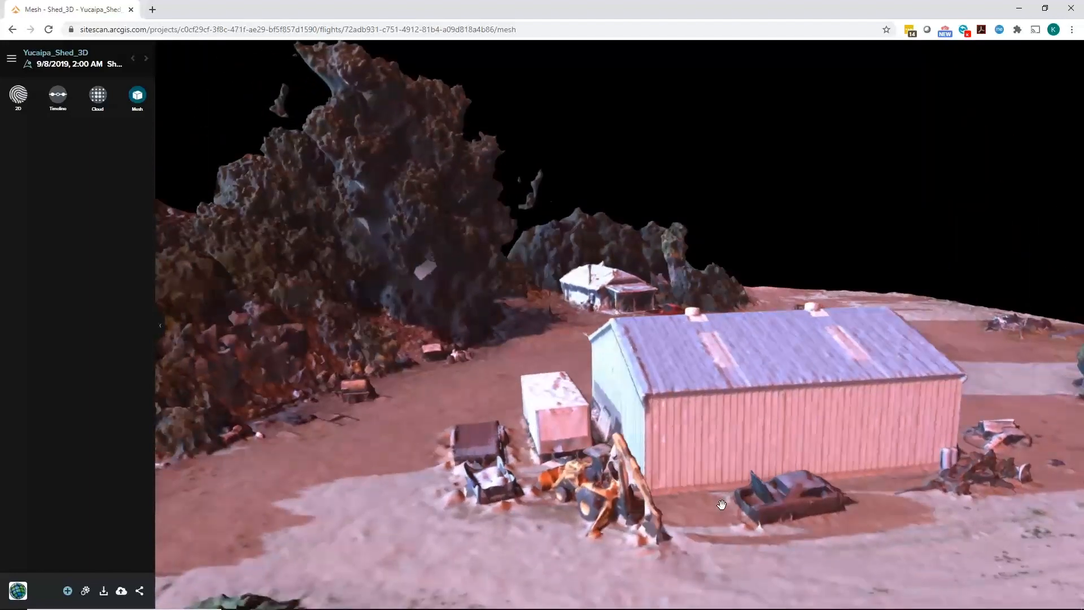
left_click_drag(725, 508, 807, 517)
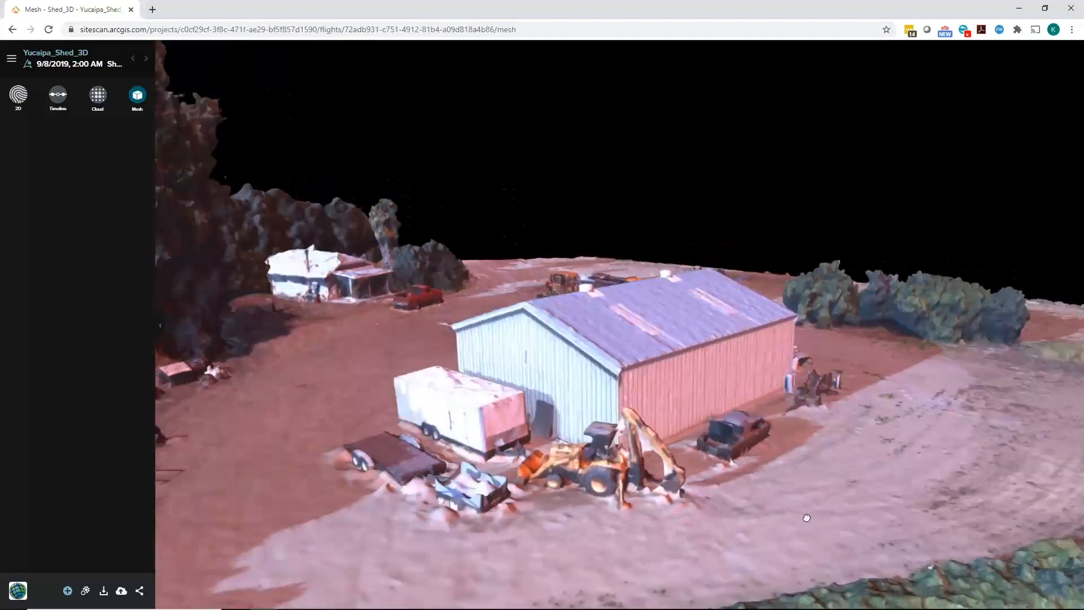
mouse_move(733, 432)
left_mouse_down()
mouse_move(714, 449)
mouse_move(757, 414)
mouse_move(714, 424)
left_mouse_up()
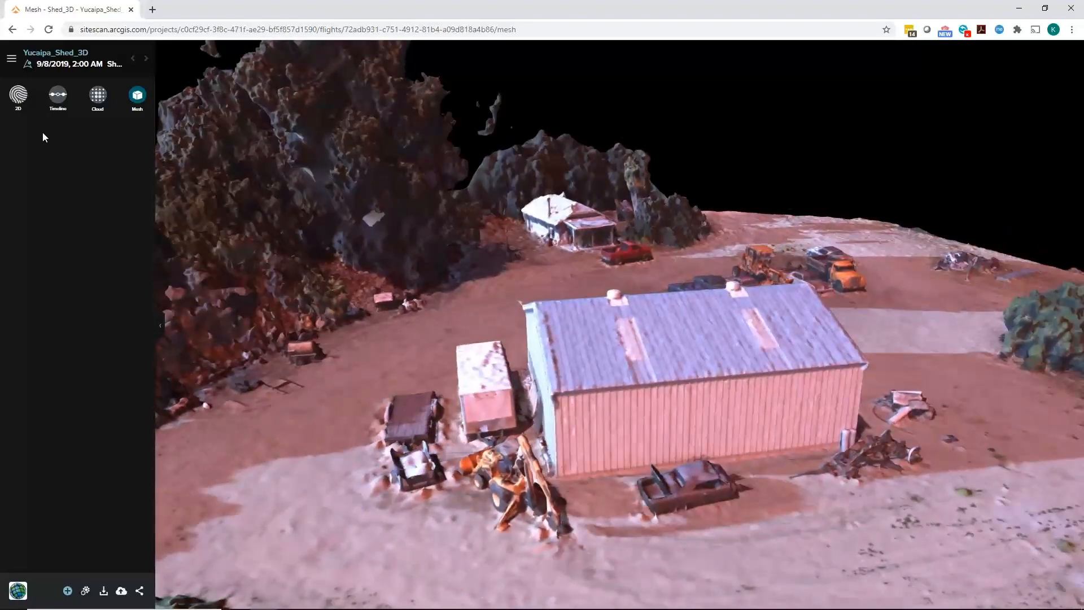
- Return to the 2D map and preview the DEM's contour and hillshade layers one at a time, leaving both hidden
left_click(25, 99)
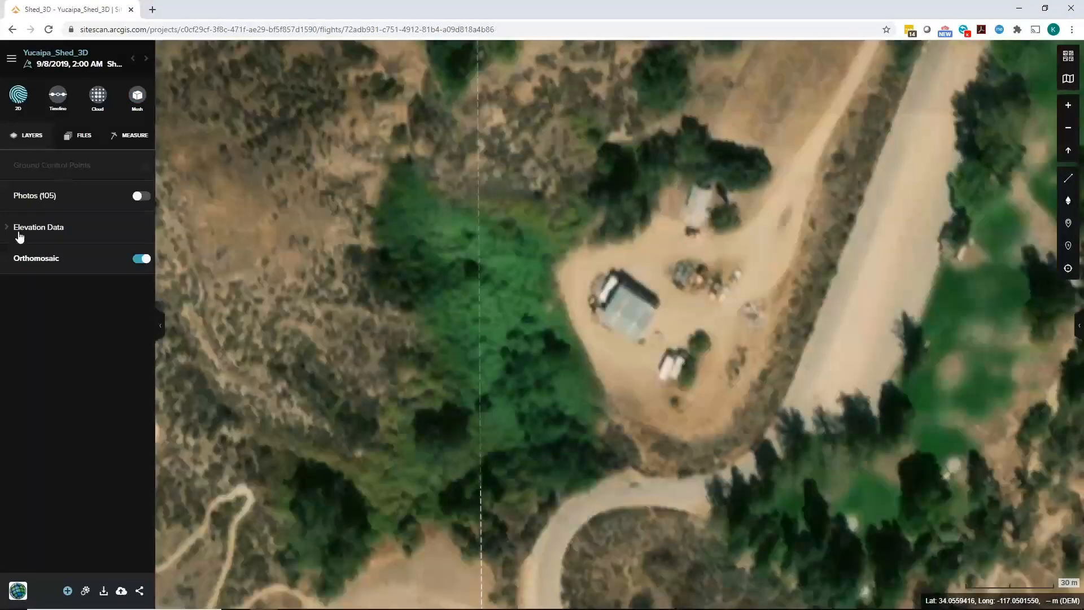
left_click(11, 228)
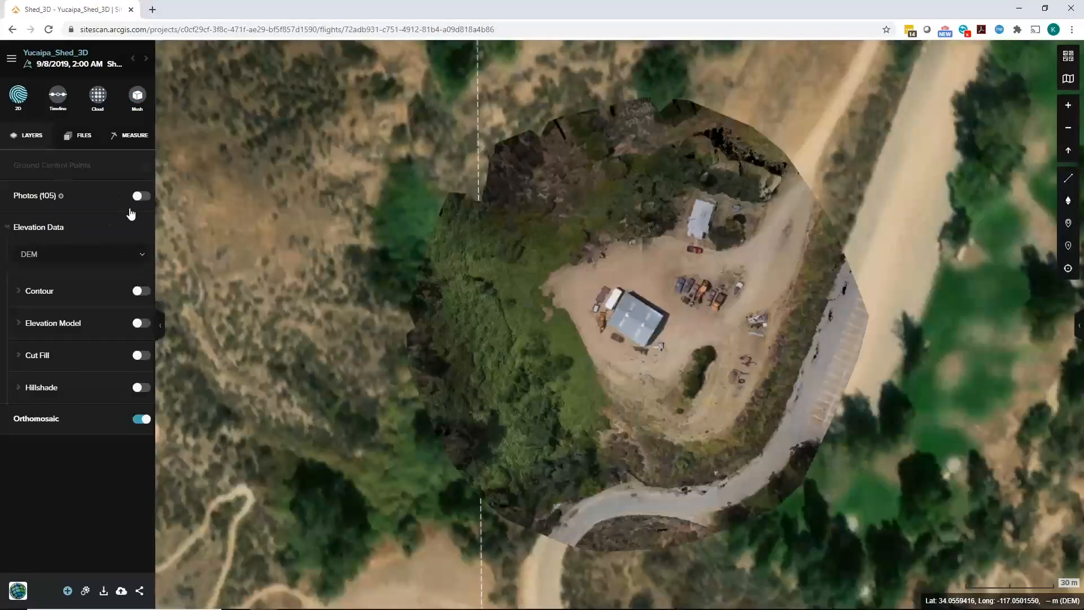
left_click(139, 293)
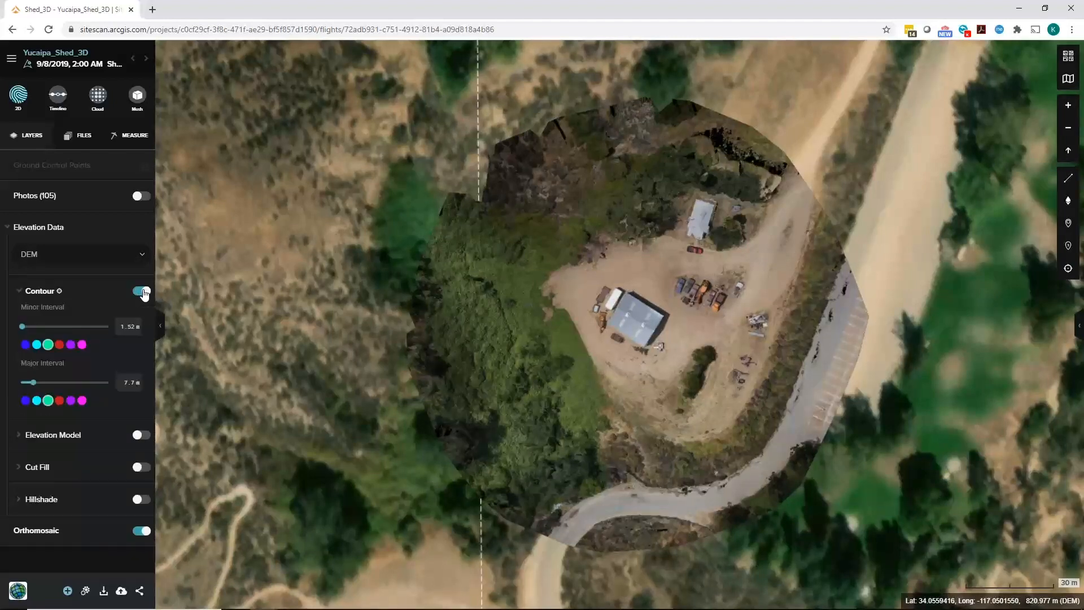
left_click(142, 292)
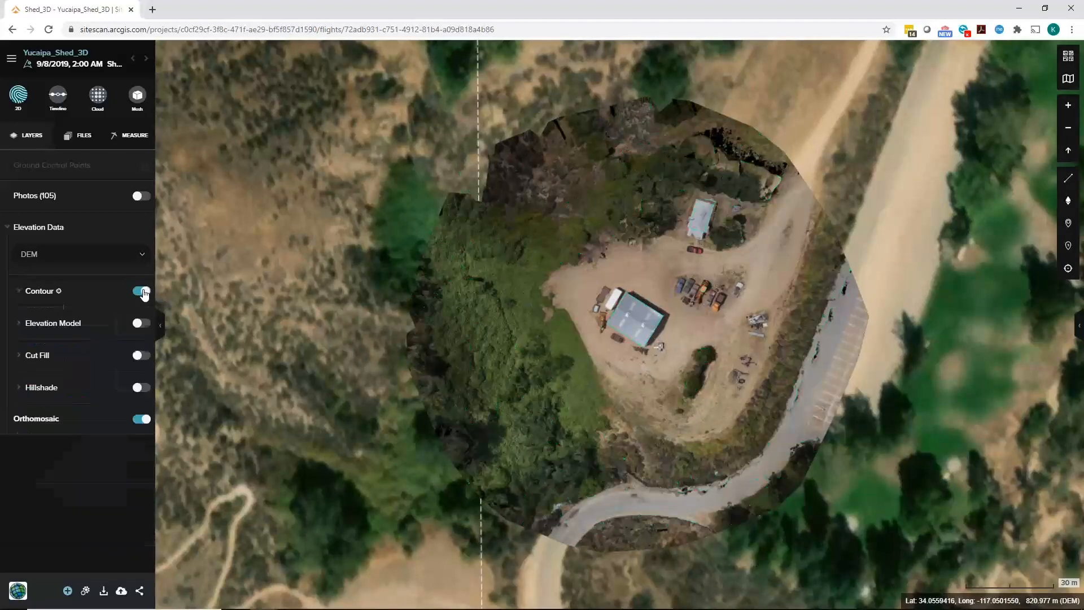
left_click(143, 388)
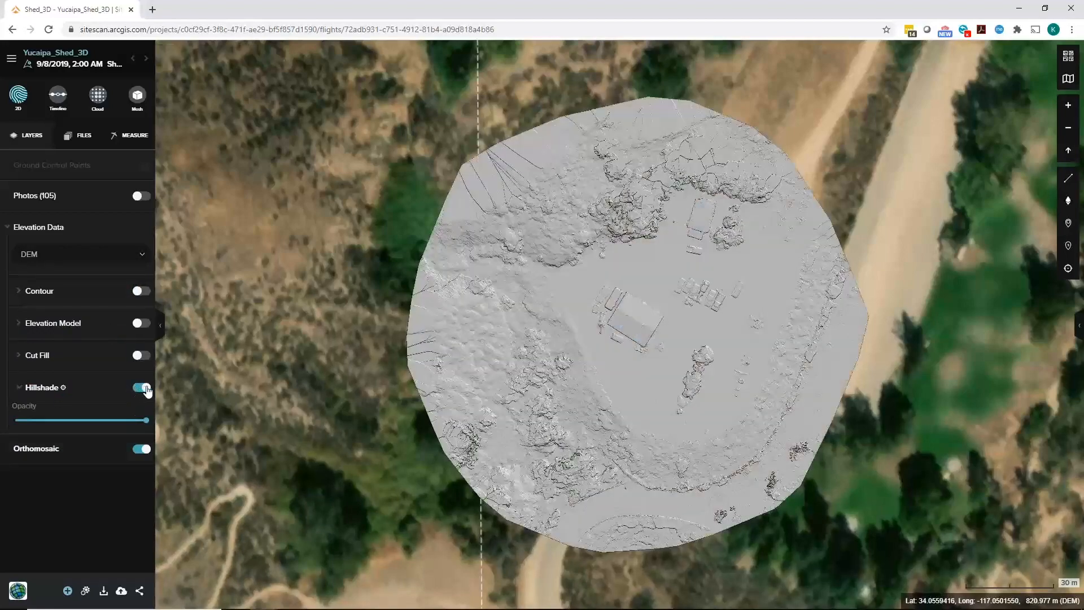
left_click(146, 388)
- Preview the colored elevation model and the DTM and DEM source options, keep DEM selected and hide the elevation model
left_click(134, 325)
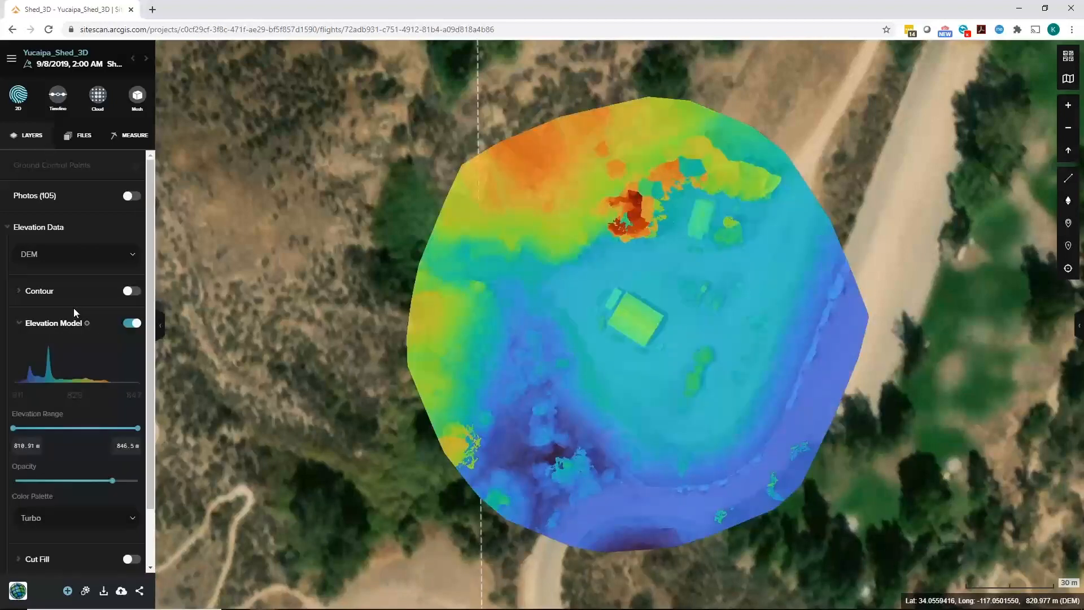
scroll(89, 344, "down", 1)
scroll(89, 344, "up", 1)
left_click(133, 257)
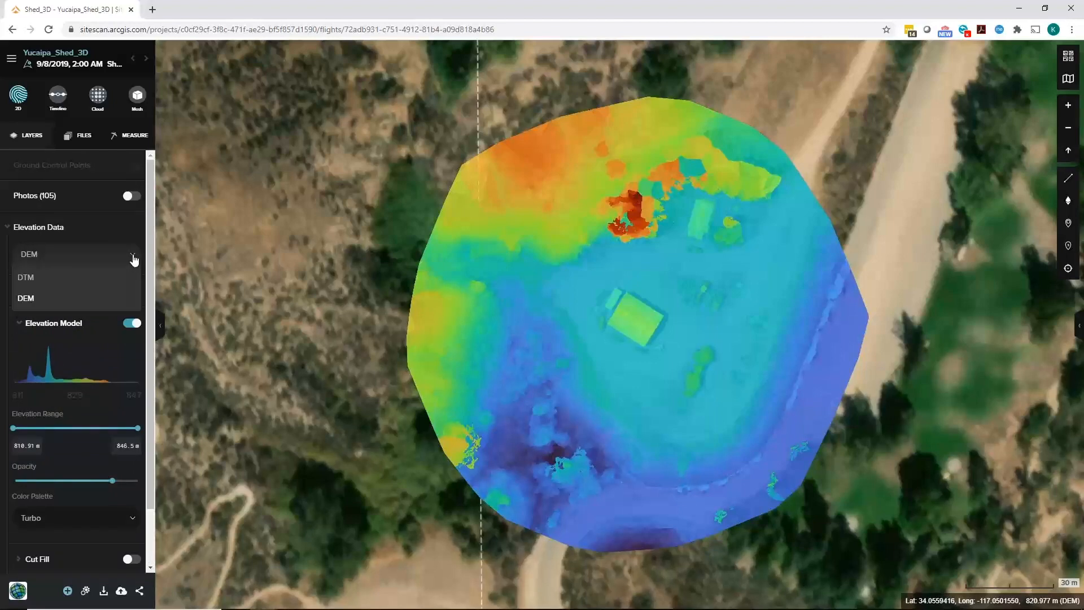
left_click(133, 257)
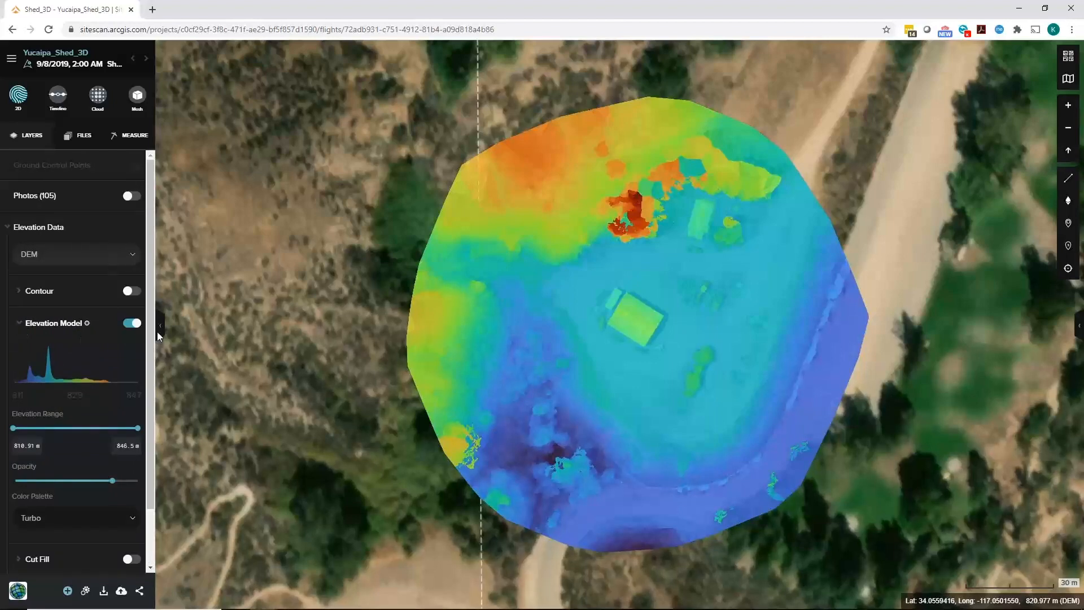
left_click(22, 326)
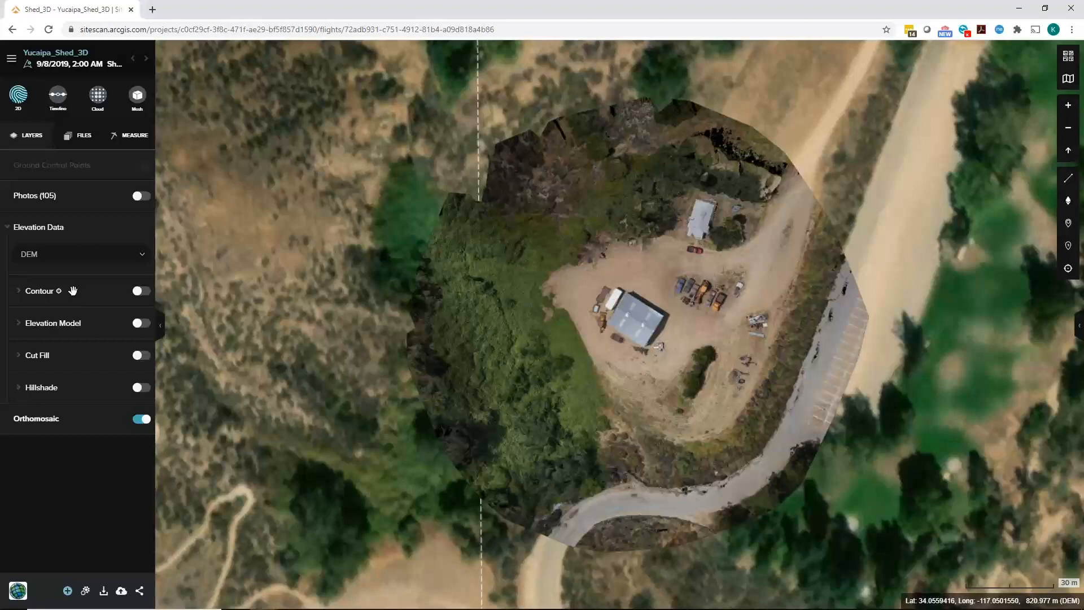
- Draw a six-vertex volume measurement polygon on the orthomosaic around the large shed, the trailers and the yellow backhoe
left_click_drag(653, 298, 631, 305)
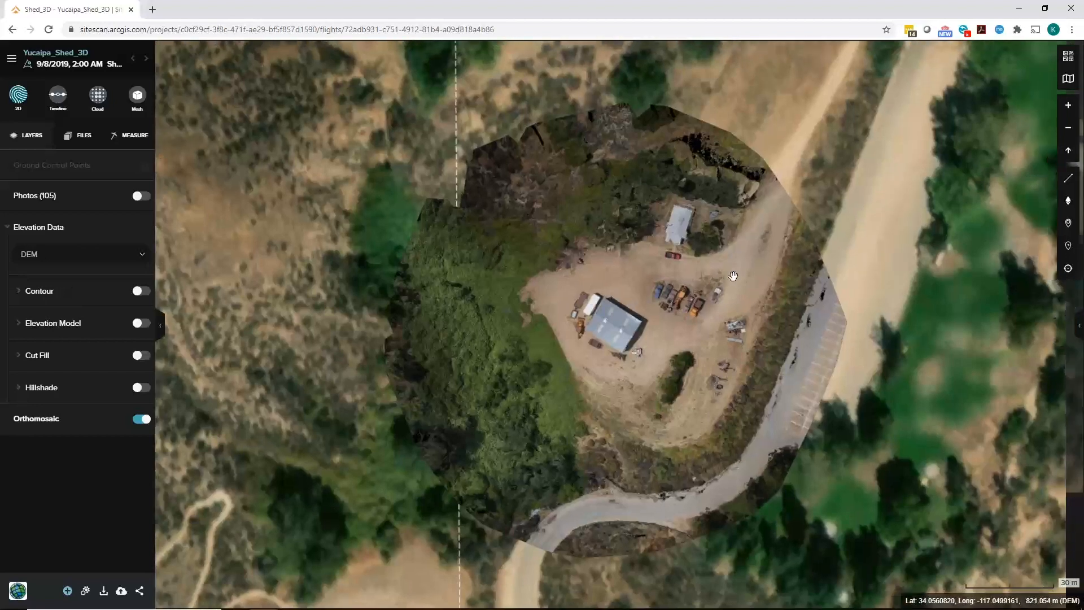
left_click(1067, 202)
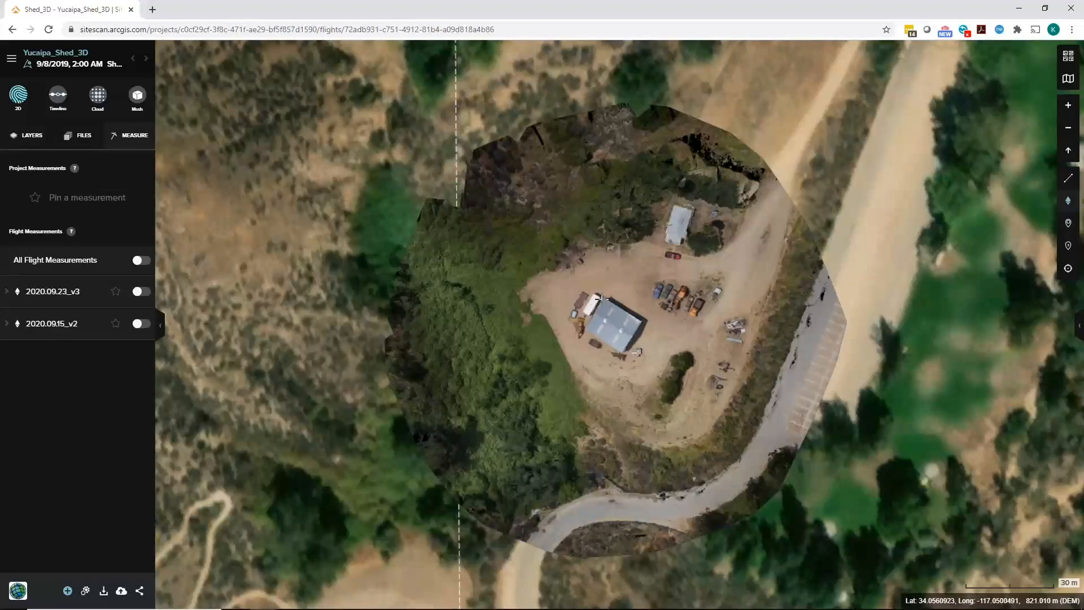
scroll(600, 297, "up", 2)
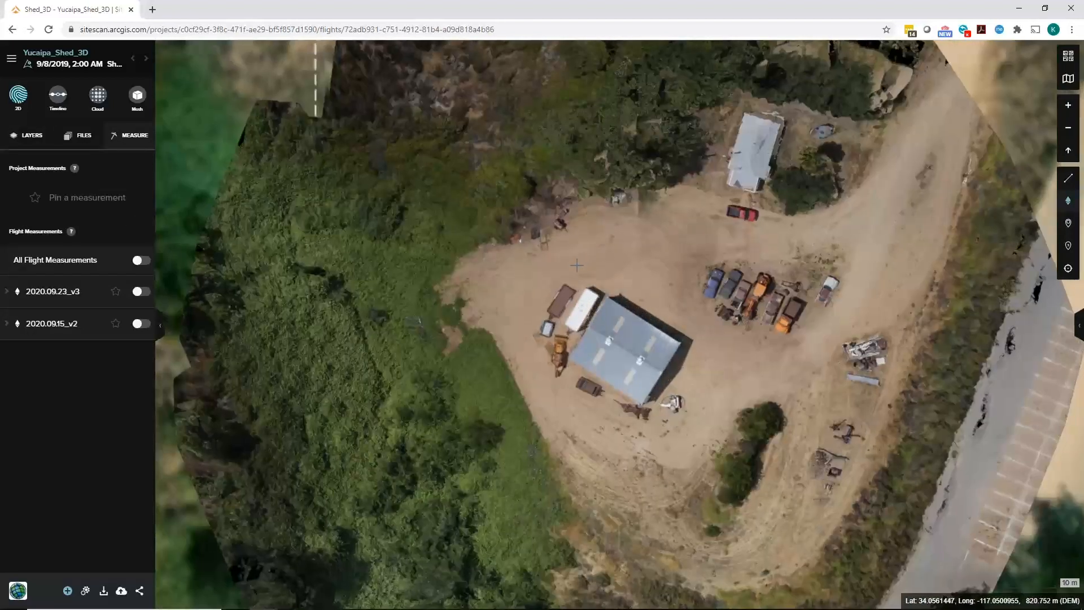
left_click(578, 265)
left_click(712, 332)
left_click(652, 458)
left_click(541, 397)
left_click(506, 313)
double_click(536, 275)
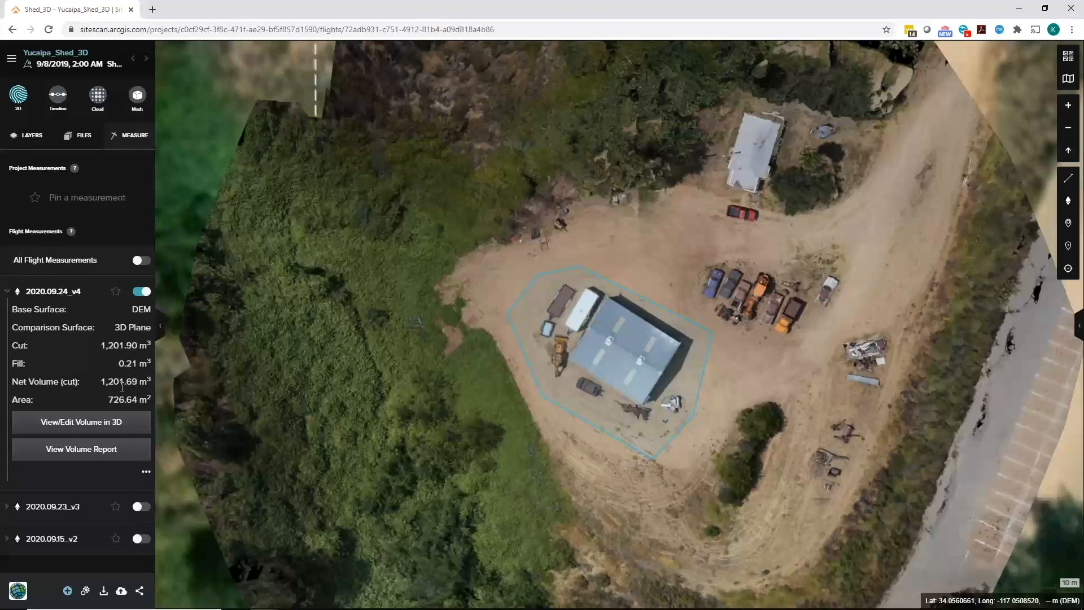
- Open the new volume in 3D, display its DEM base surface as a mesh and examine the shed from several sides
left_click(100, 427)
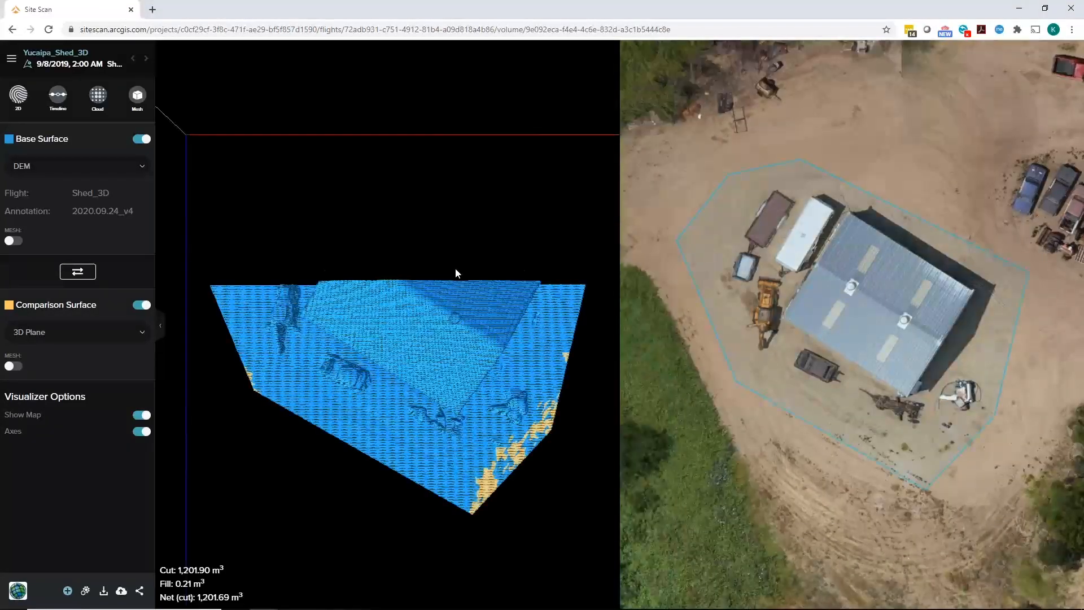
left_click_drag(397, 395, 508, 387)
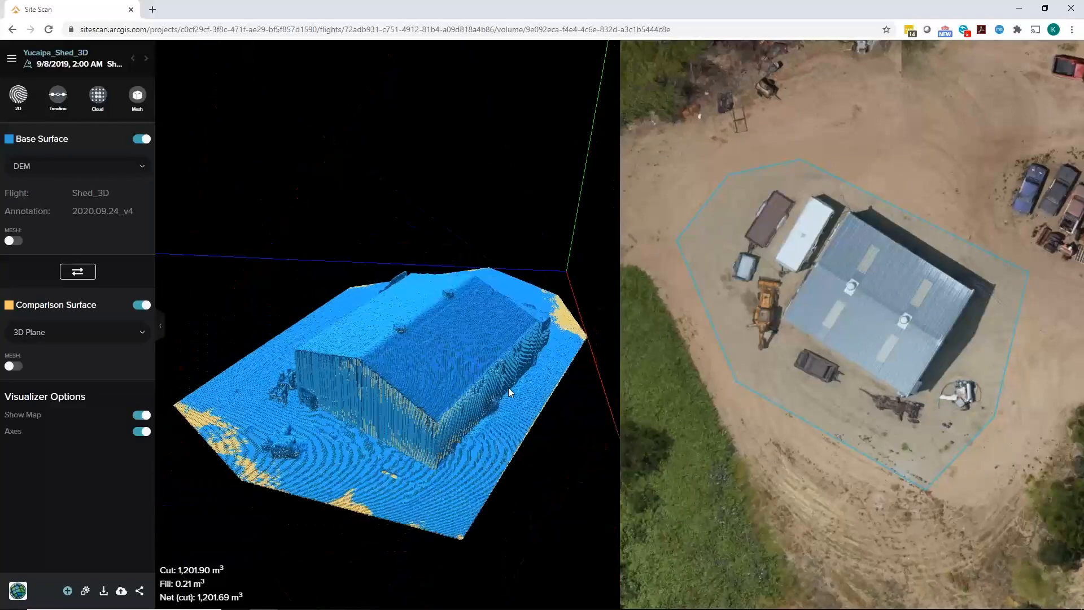
left_click(12, 241)
left_click_drag(438, 433, 526, 450)
left_click_drag(350, 430, 373, 418)
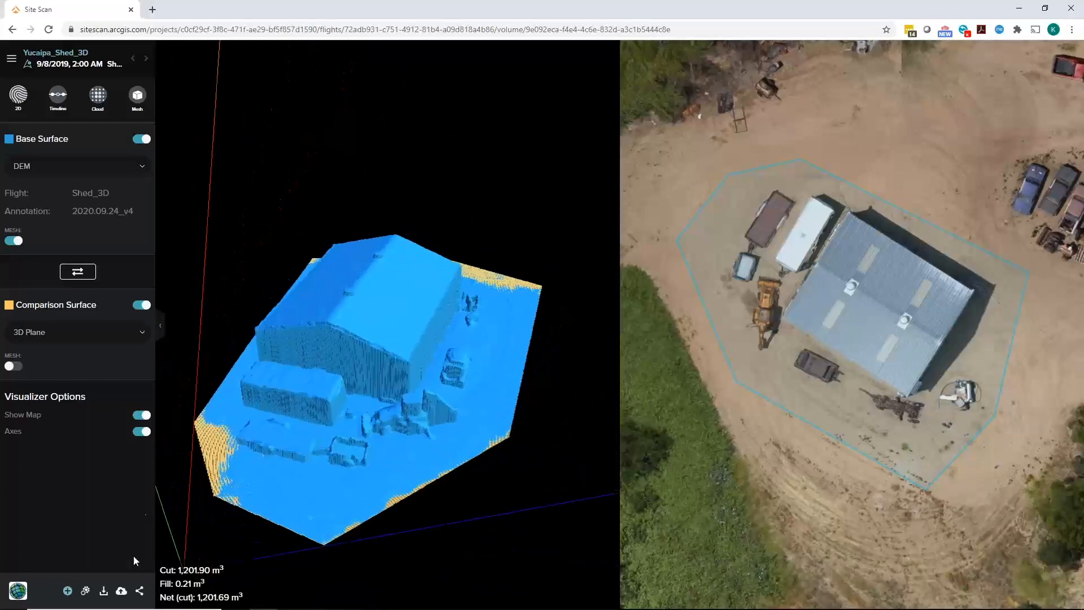
- Review the flight's data exports, from raster data and contours to point cloud, mesh and report formats, then close the list
left_click(103, 591)
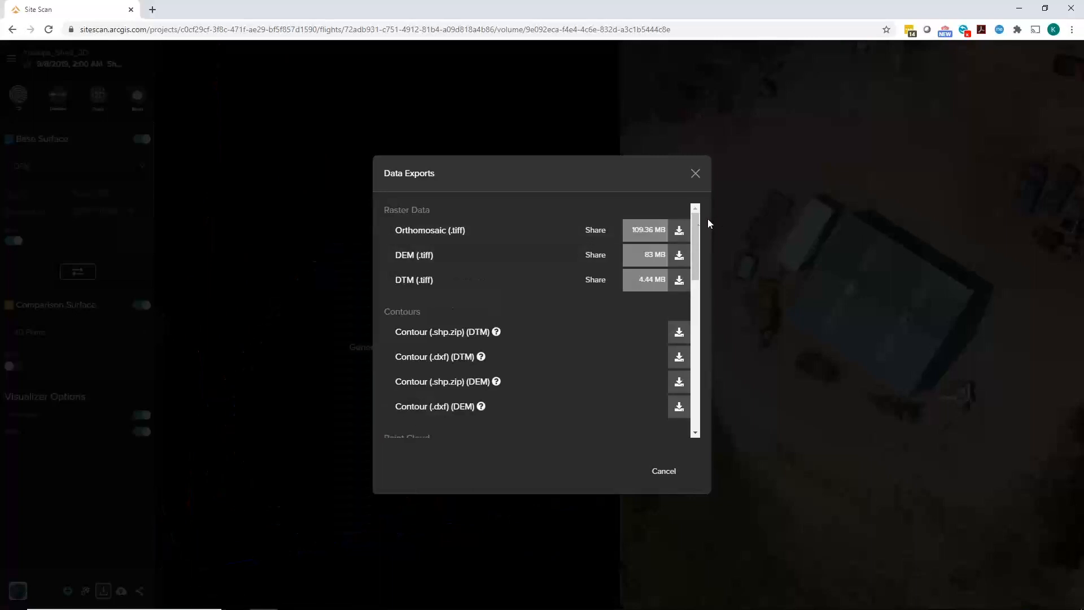
mouse_move(696, 228)
left_mouse_down()
mouse_move(703, 353)
mouse_move(705, 221)
left_mouse_up()
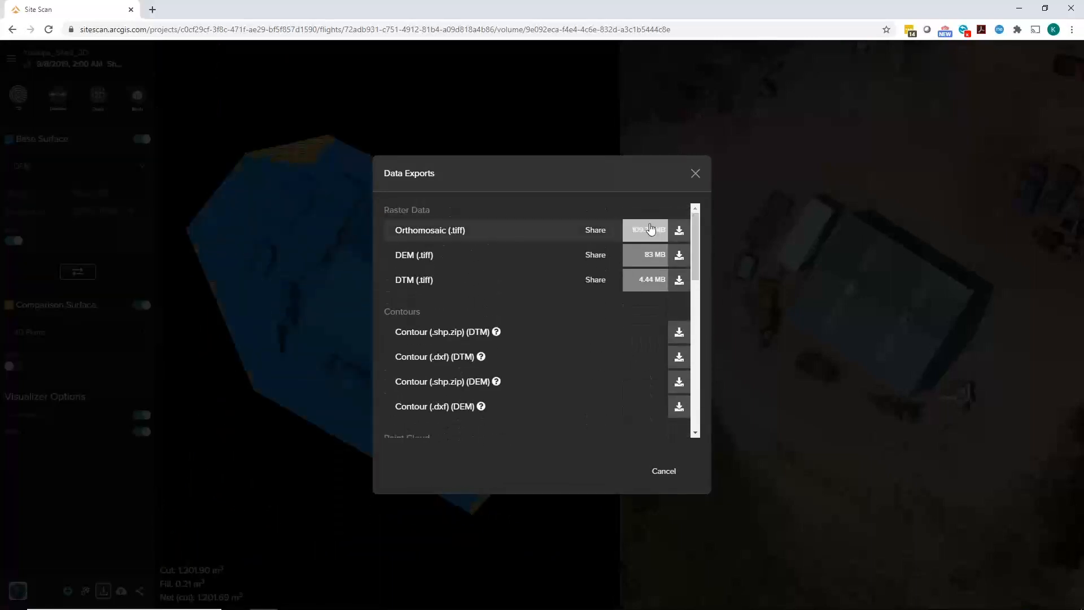
scroll(529, 319, "down", 3)
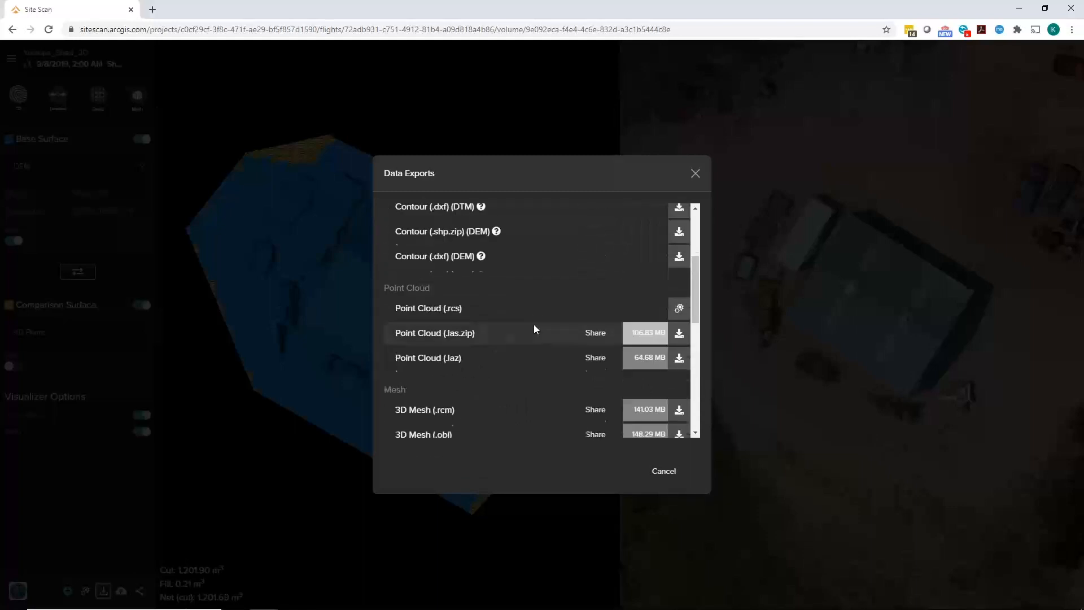
scroll(440, 313, "down", 3)
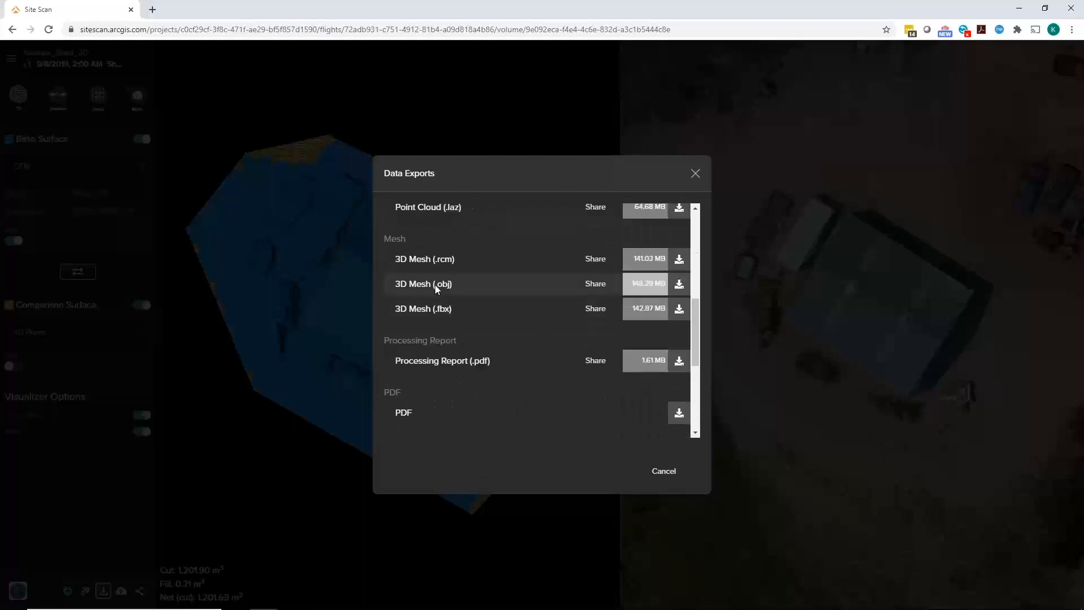
left_click(695, 173)
- Sign in to ArcGIS Online for sharing, review the products that can be published from the flight, and close without publishing
left_click(121, 590)
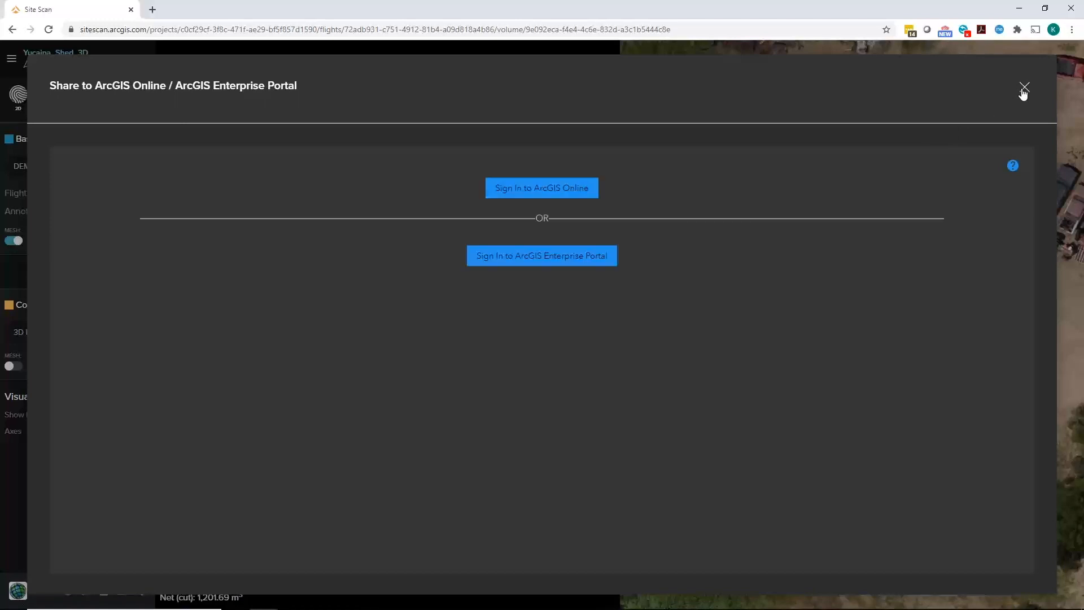
left_click(563, 189)
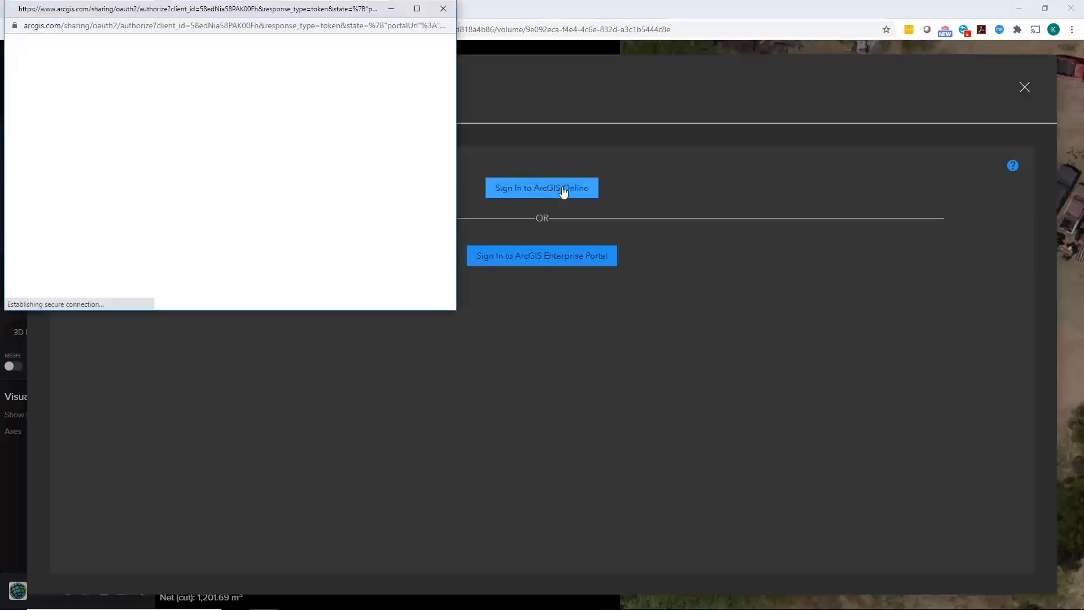
left_click(194, 192)
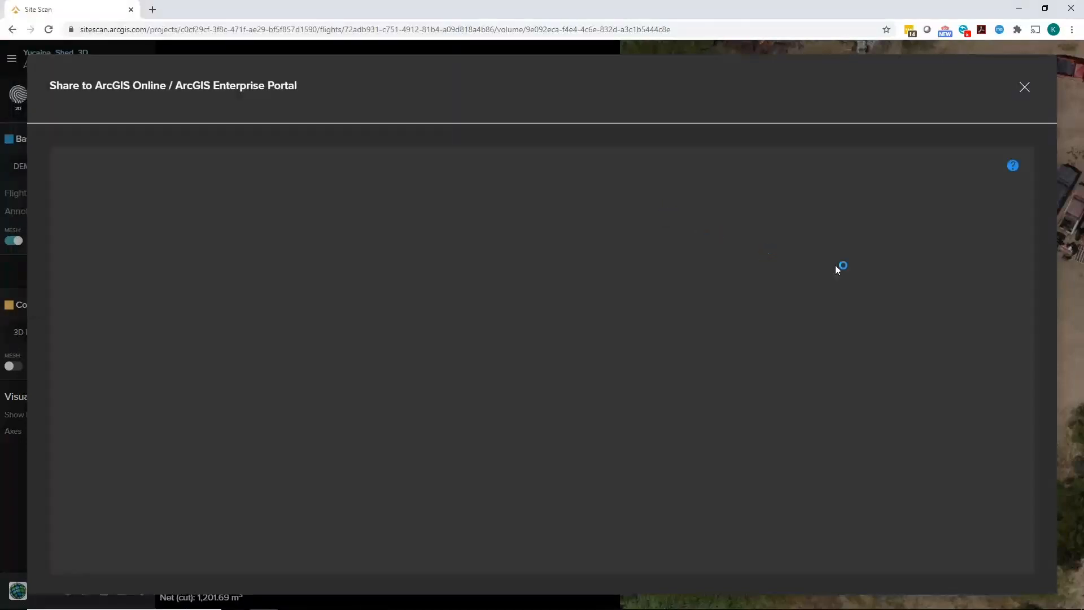
scroll(797, 339, "down", 3)
scroll(797, 340, "up", 3)
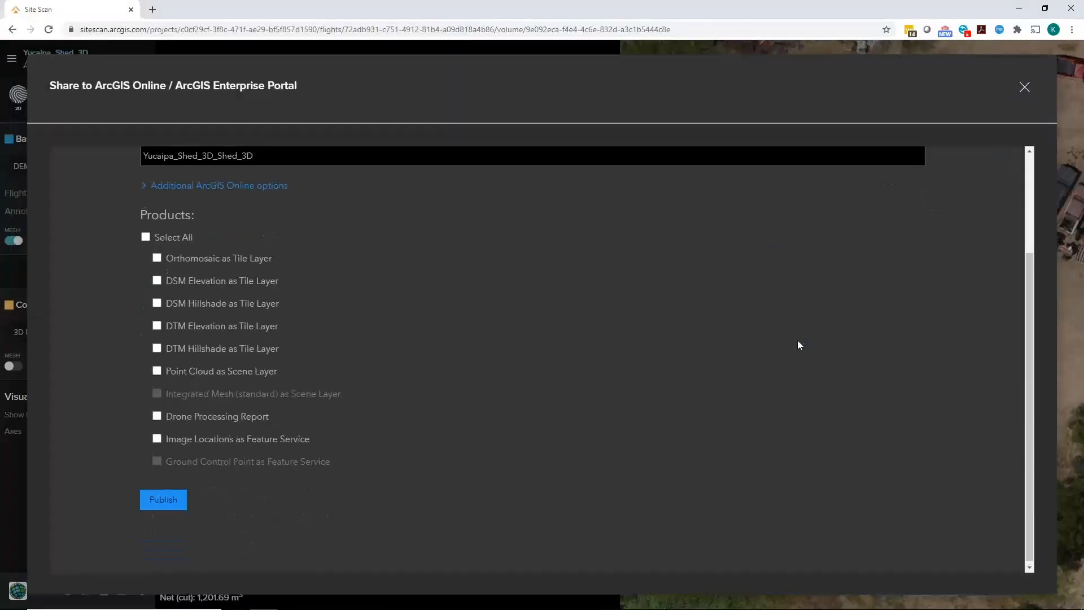
left_click(1024, 89)
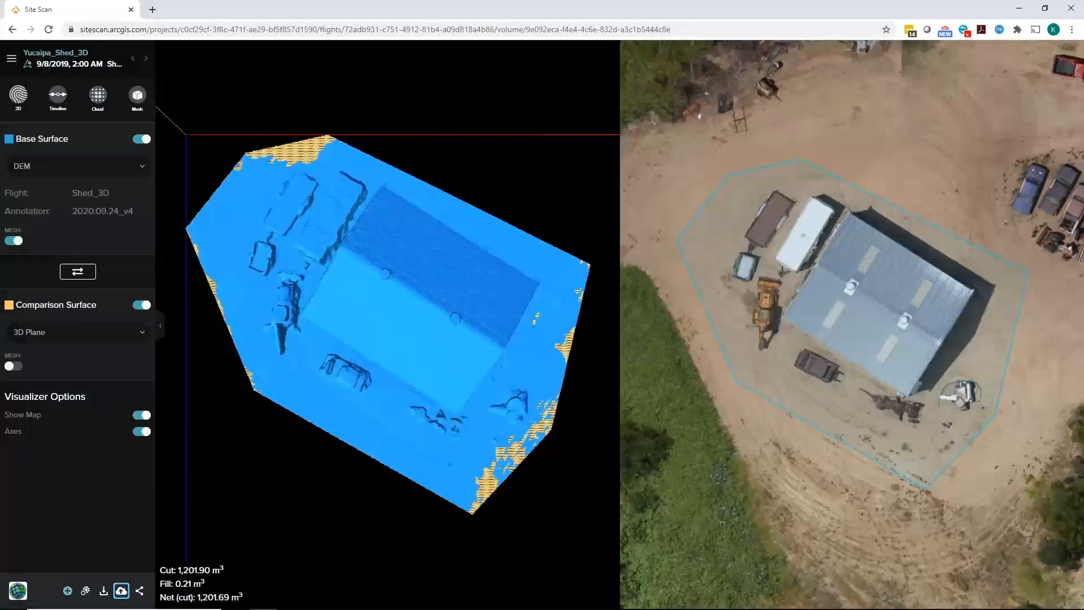
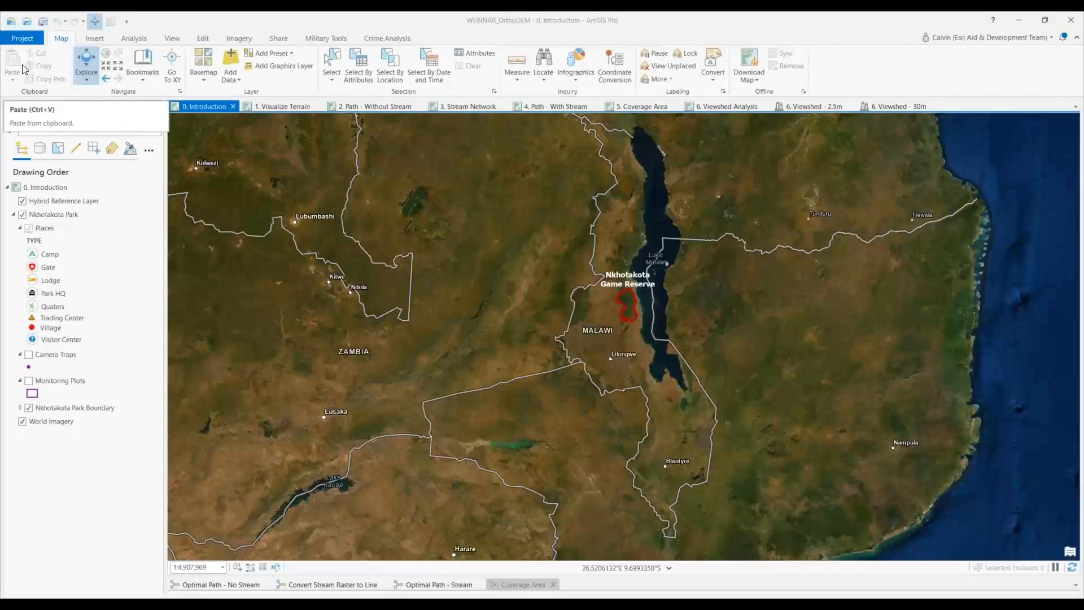
- Switch to the WEBINAR_OrthoDEM project in ArcGIS Pro and zoom the Introduction map to the Nkhotakota Park bookmark
left_click(135, 79)
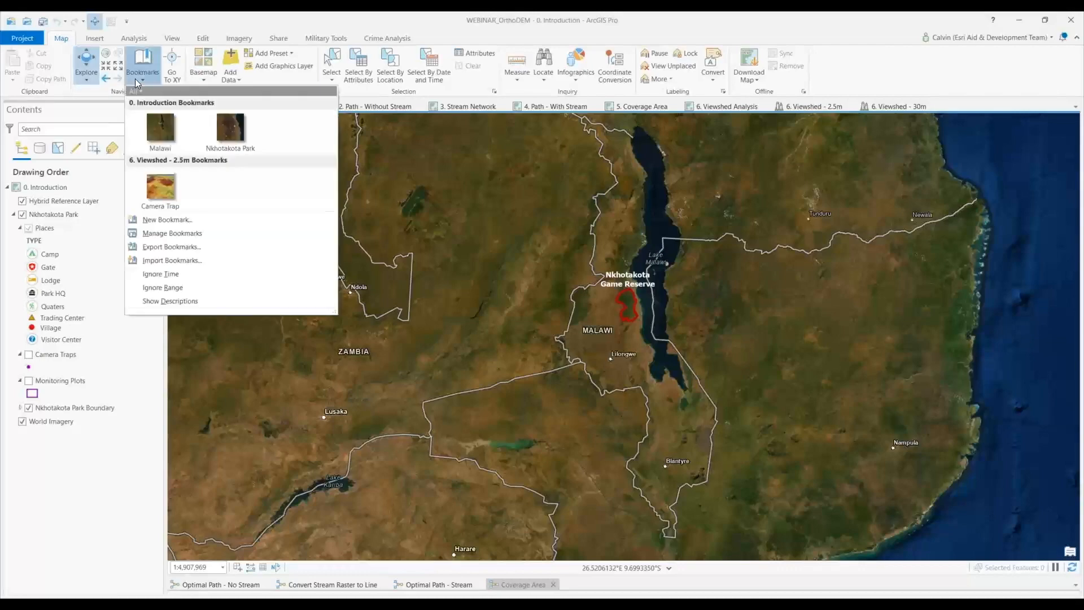
left_click(220, 134)
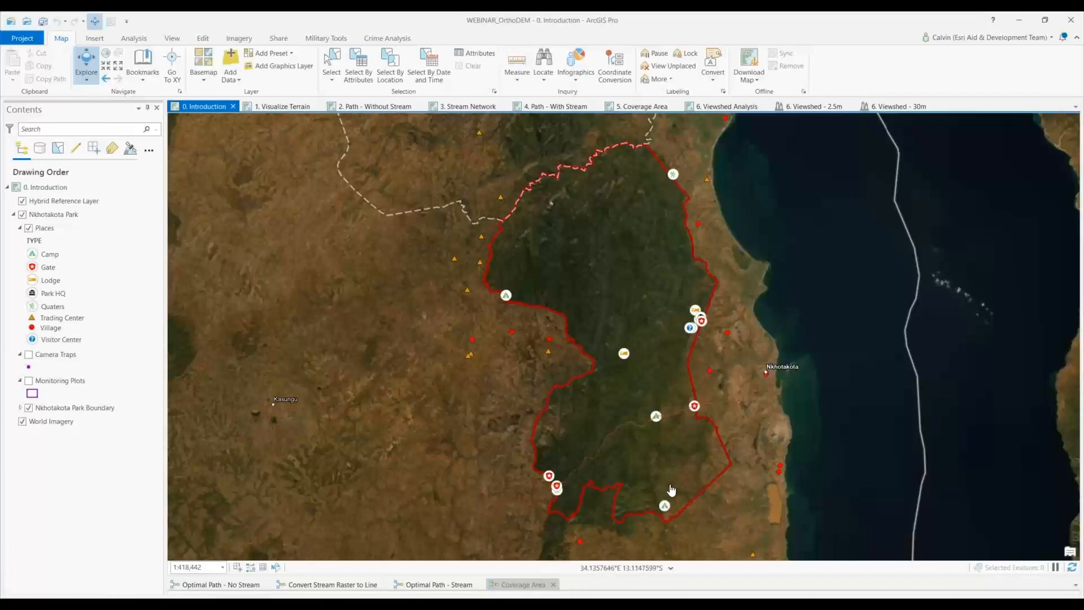
- Open the 1. Visualize Terrain map and show the DEM USGS - Full and DEM USGS - Clipped layers
left_click(287, 107)
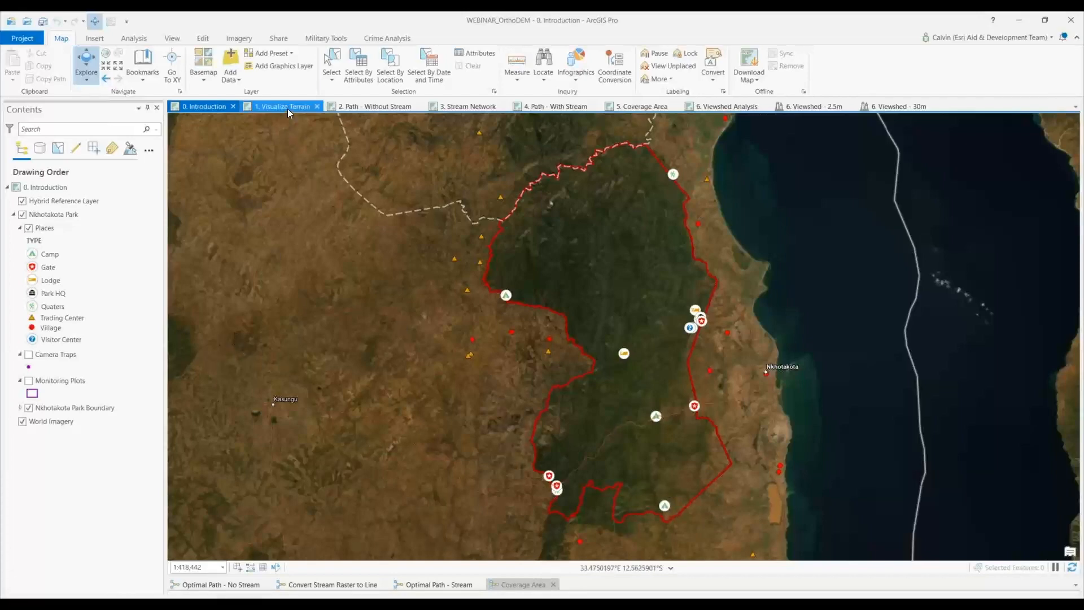
left_click(287, 107)
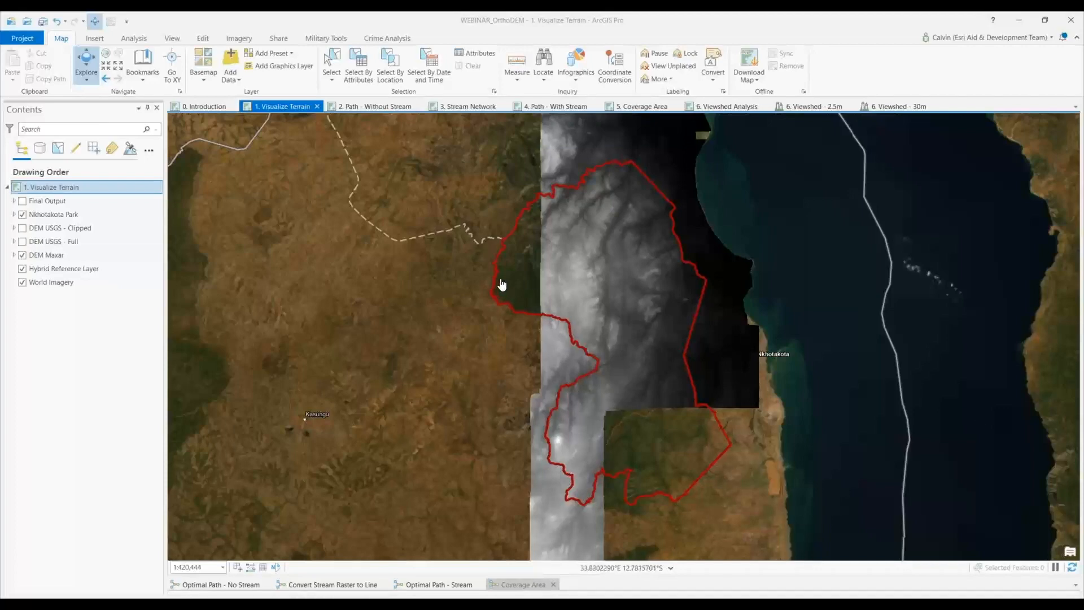
left_click(23, 241)
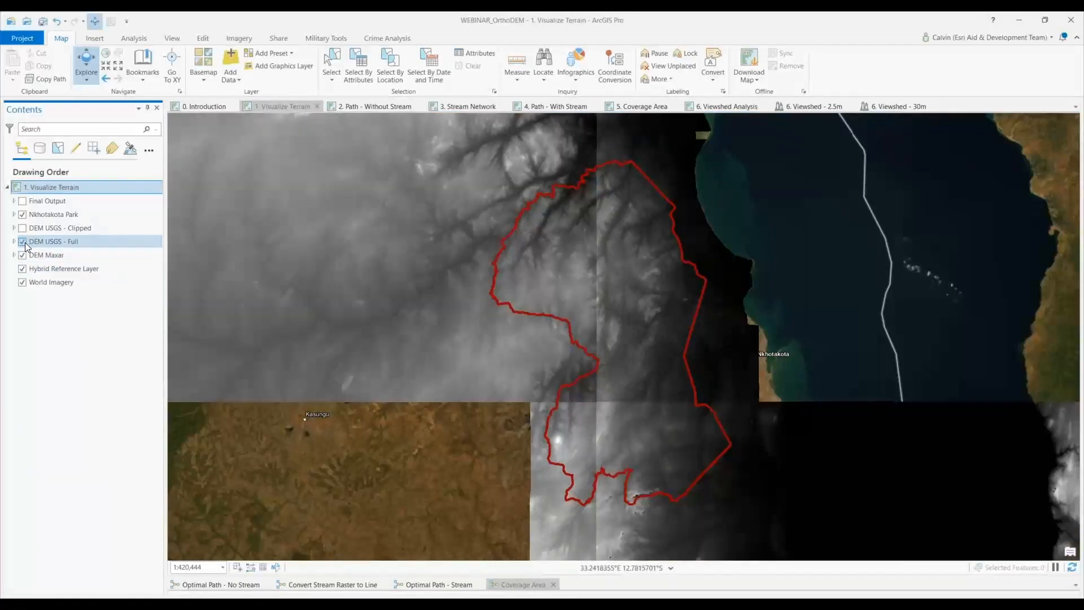
left_click(23, 229)
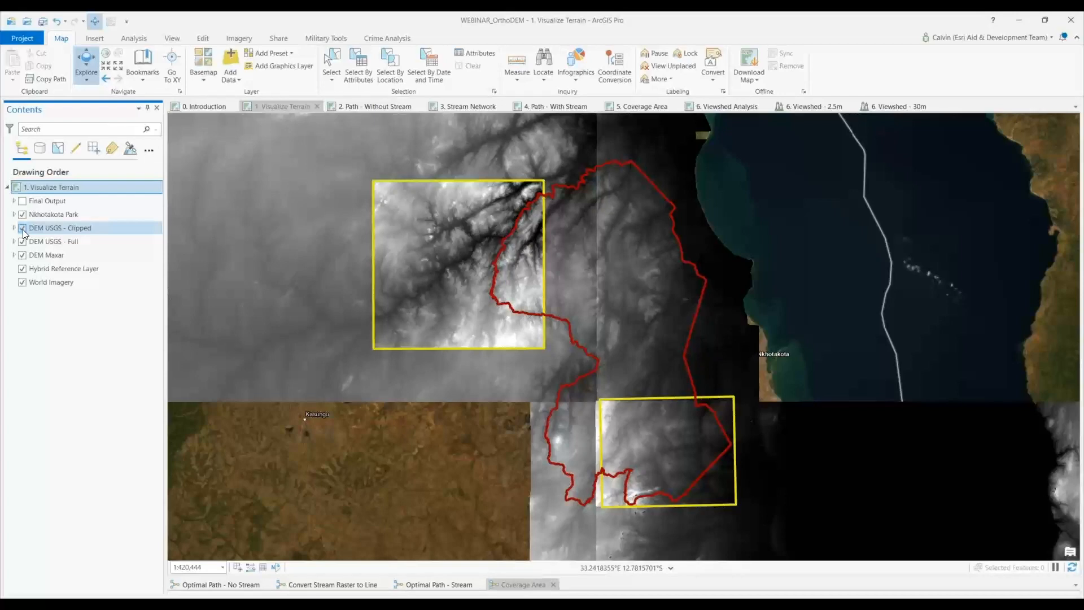
- Open the raster functions and look through the system Data Management and Surface categories
left_click(244, 39)
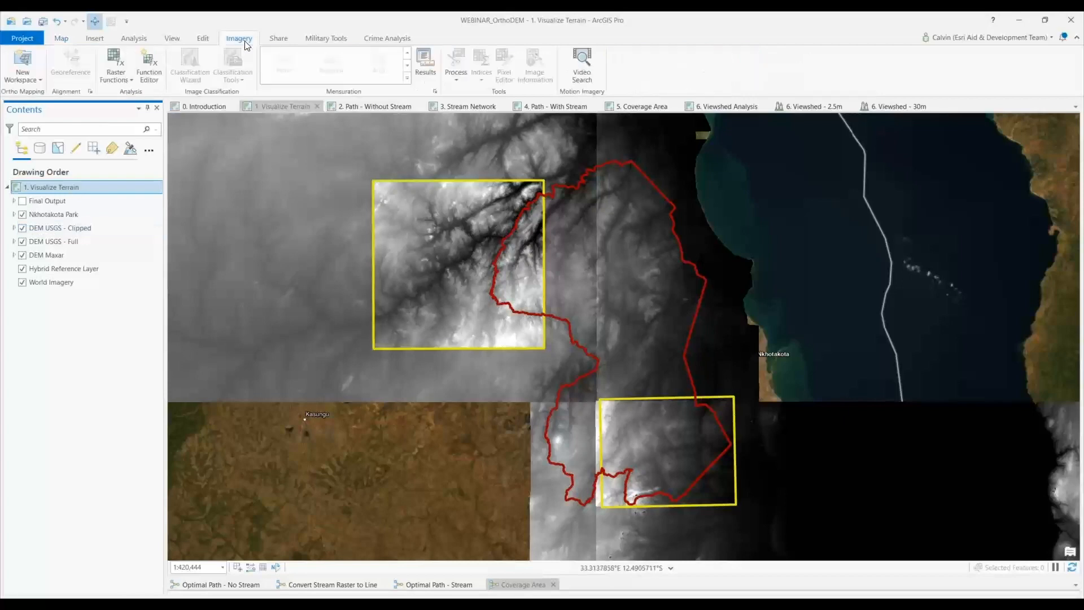
left_click(115, 58)
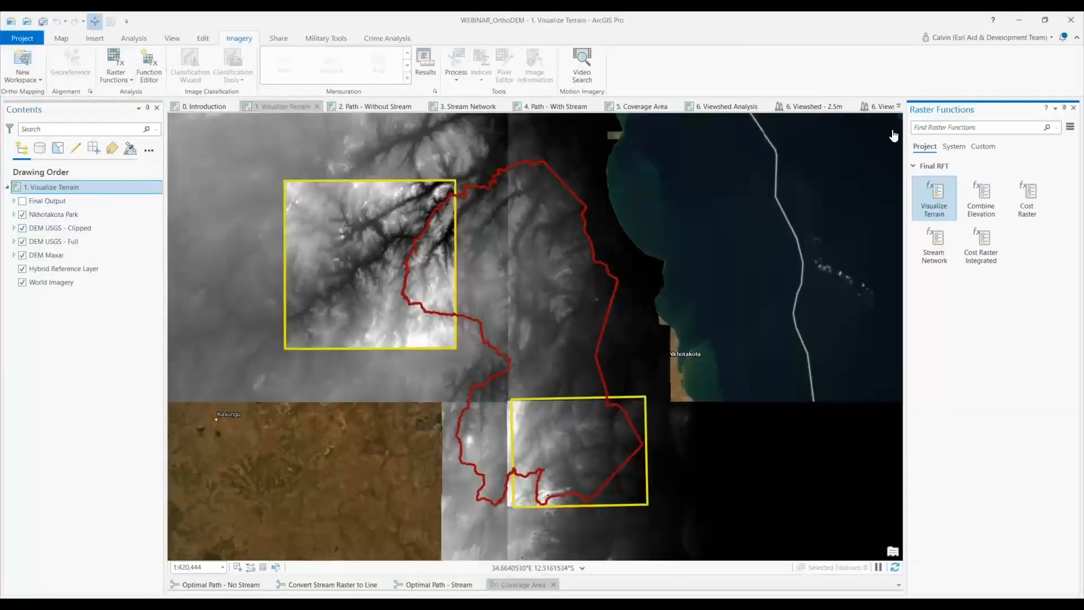
left_click(952, 147)
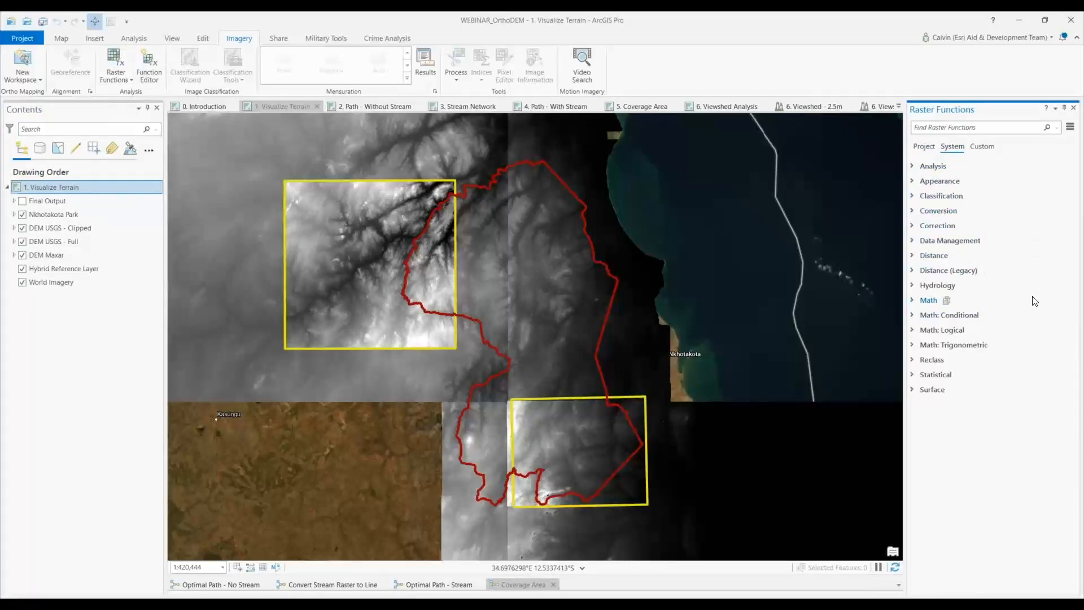
left_click(912, 241)
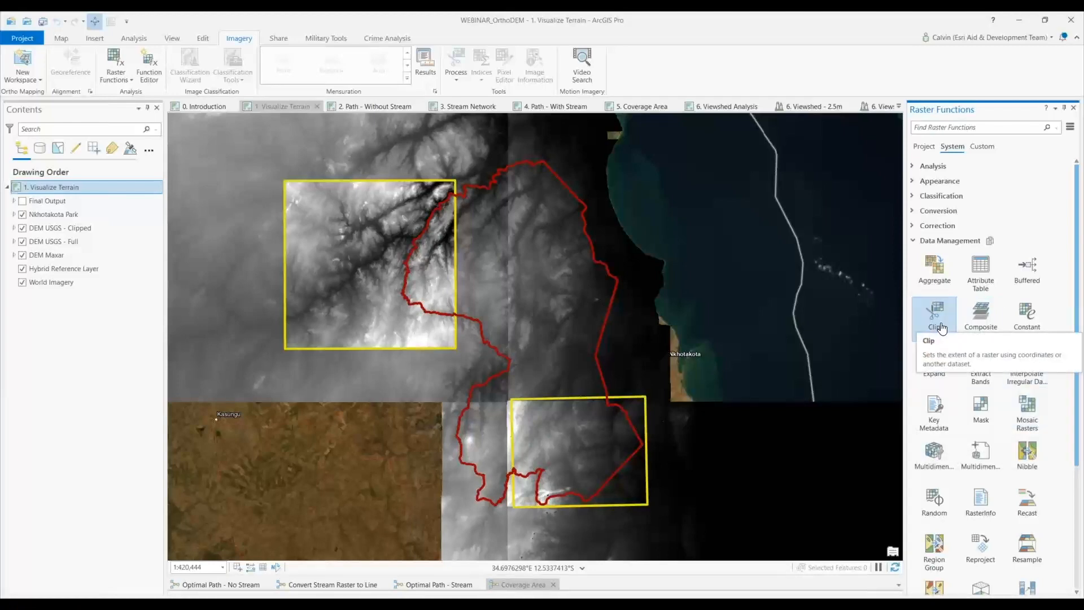
left_click(913, 240)
left_click(912, 391)
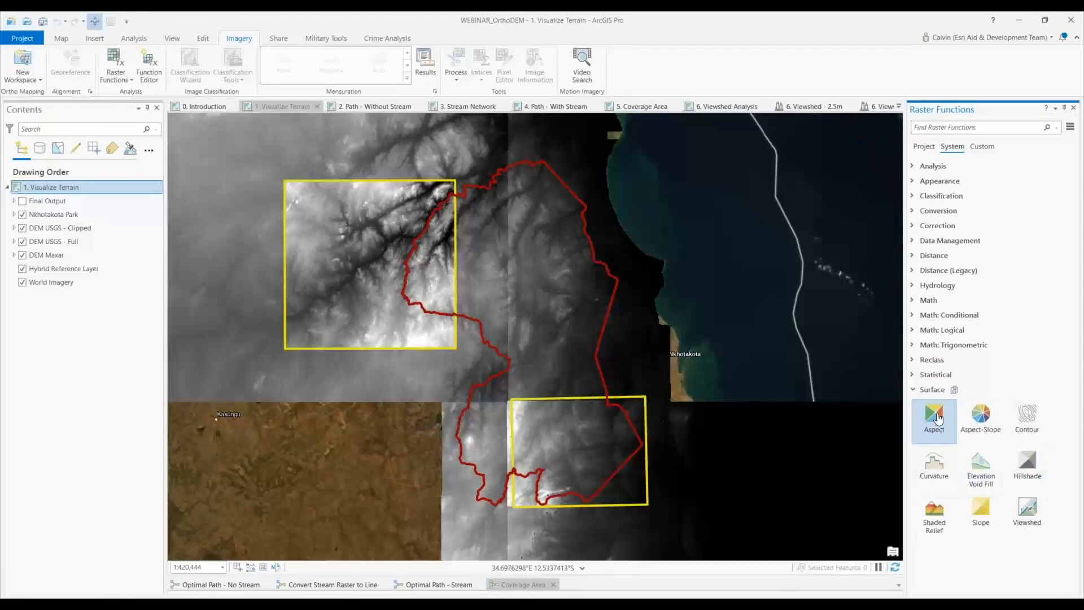
left_click(932, 389)
- Open the project's Visualize Terrain function template for editing, review its processing chain and close it
left_click(925, 146)
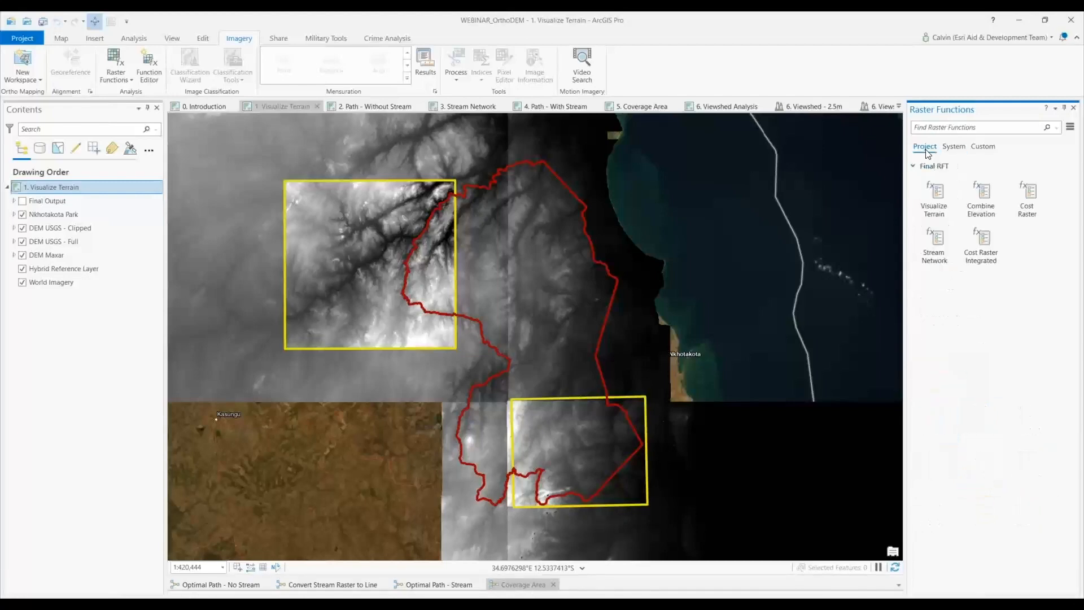
right_click(935, 204)
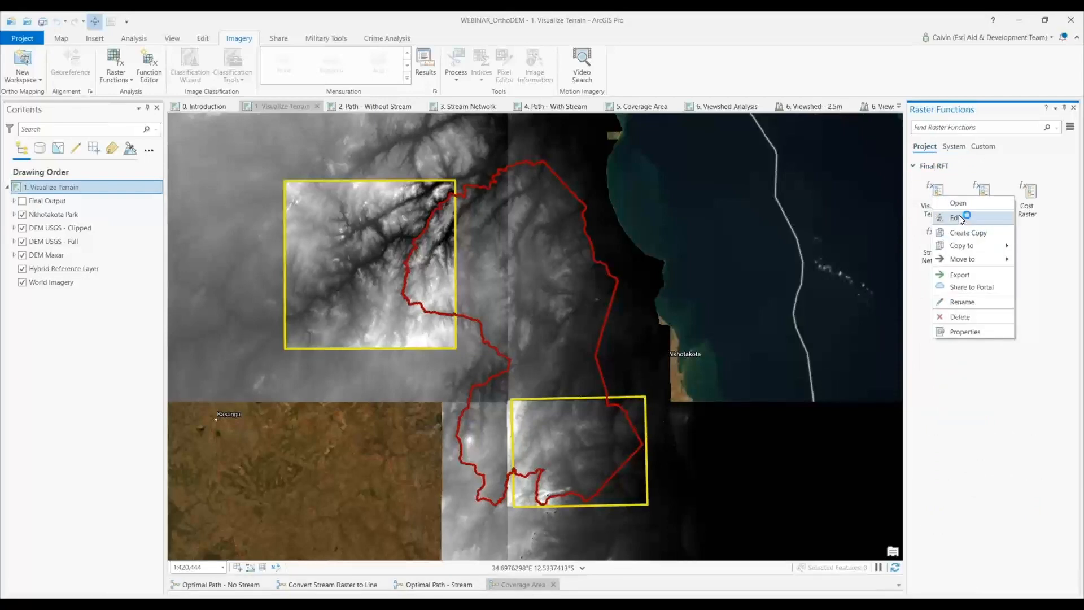
left_click(958, 214)
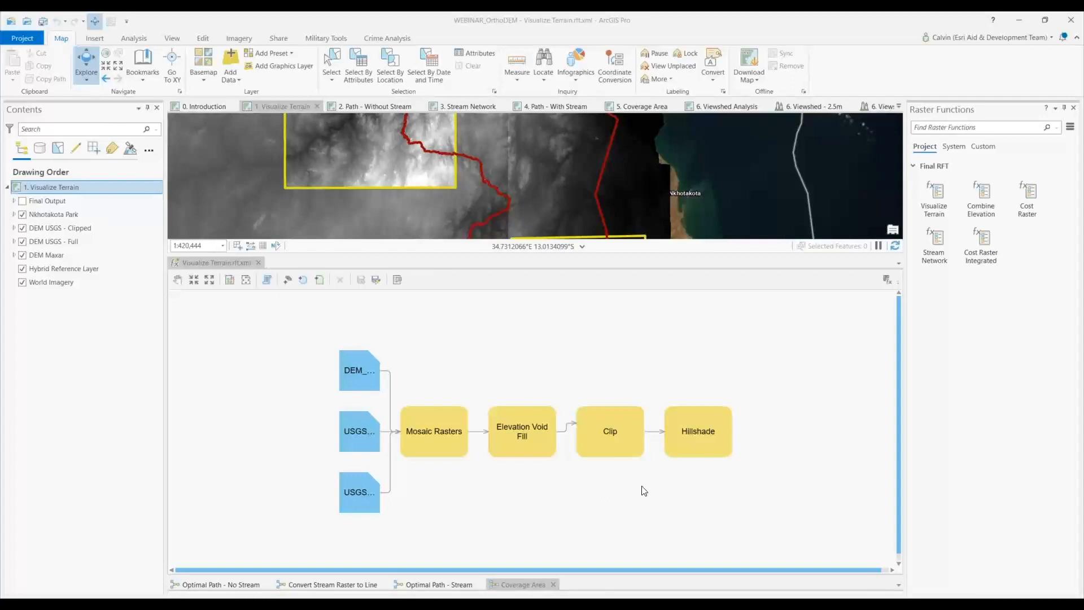
left_click(262, 275)
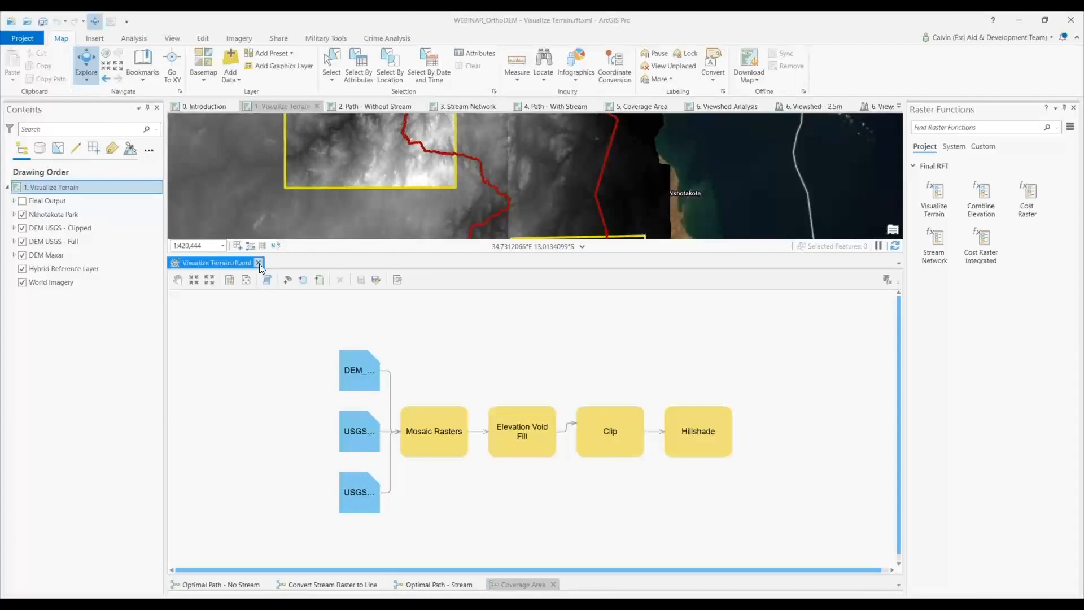
- Create a new layer from the Visualize Terrain function, then hide both USGS DEMs and the Maxar DEM to inspect the hillshade closely
left_click(992, 581)
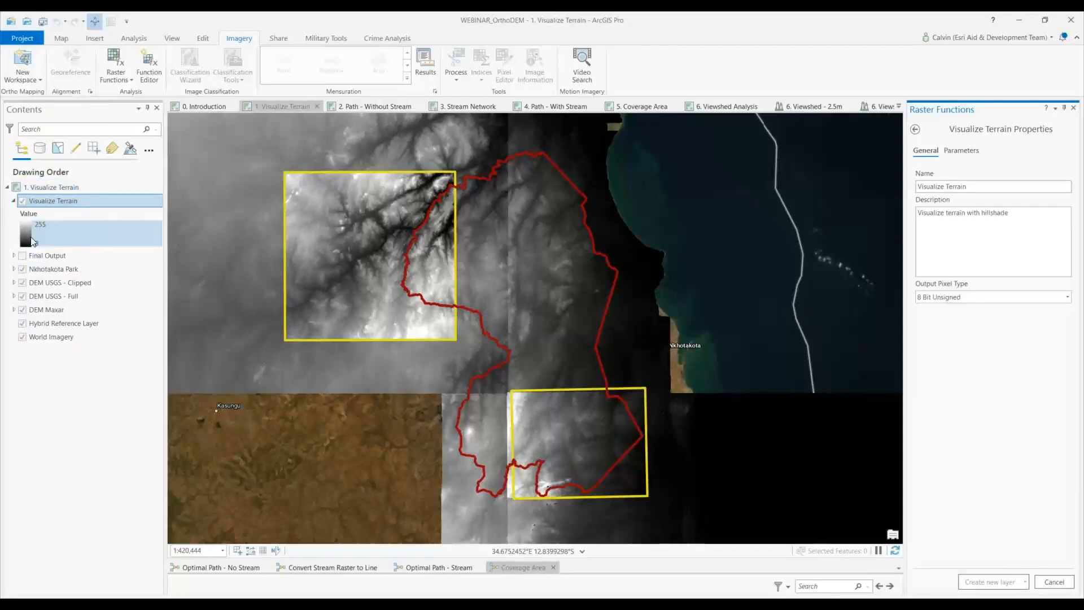
left_click(22, 282)
left_click(22, 296)
left_click(22, 309)
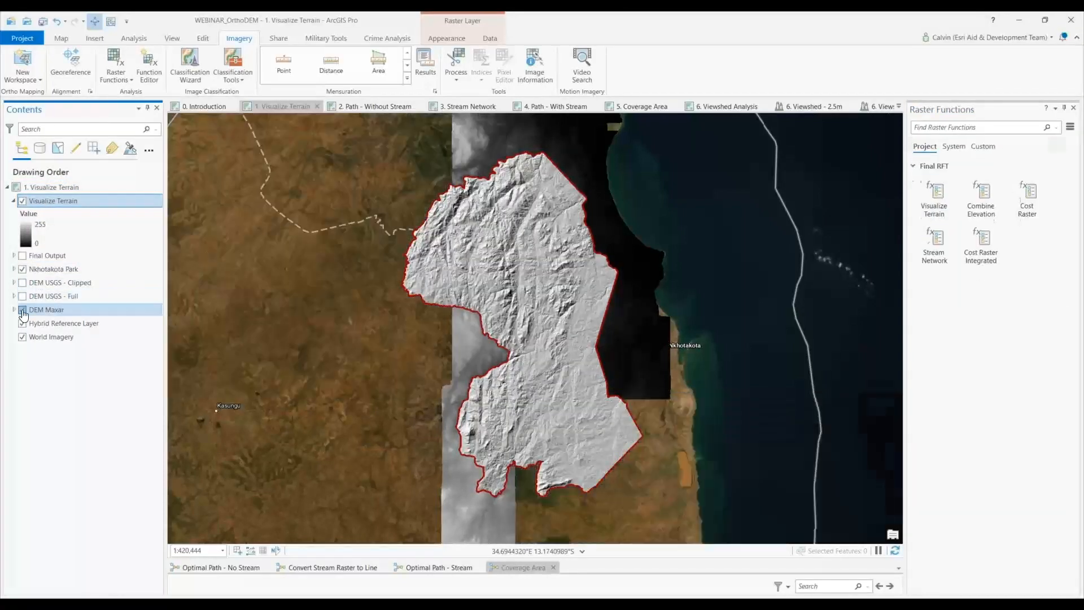
scroll(548, 306, "up", 5)
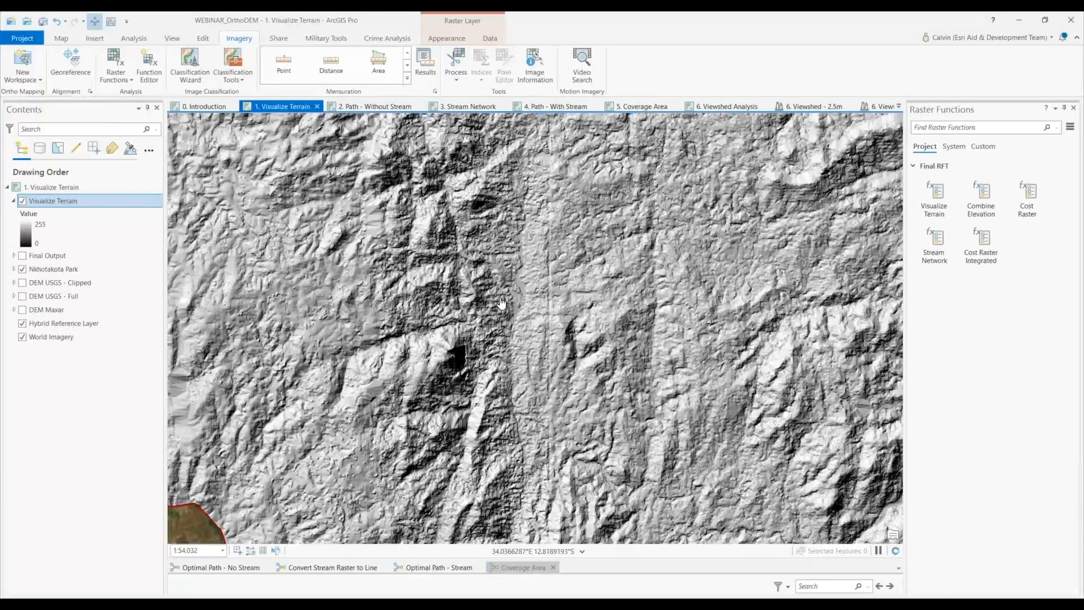
- Inspect neighbouring parts of the hillshade, then return the map to the Nkhotakota Park bookmark
left_click_drag(501, 303, 646, 448)
left_click_drag(588, 303, 471, 235)
left_click(61, 39)
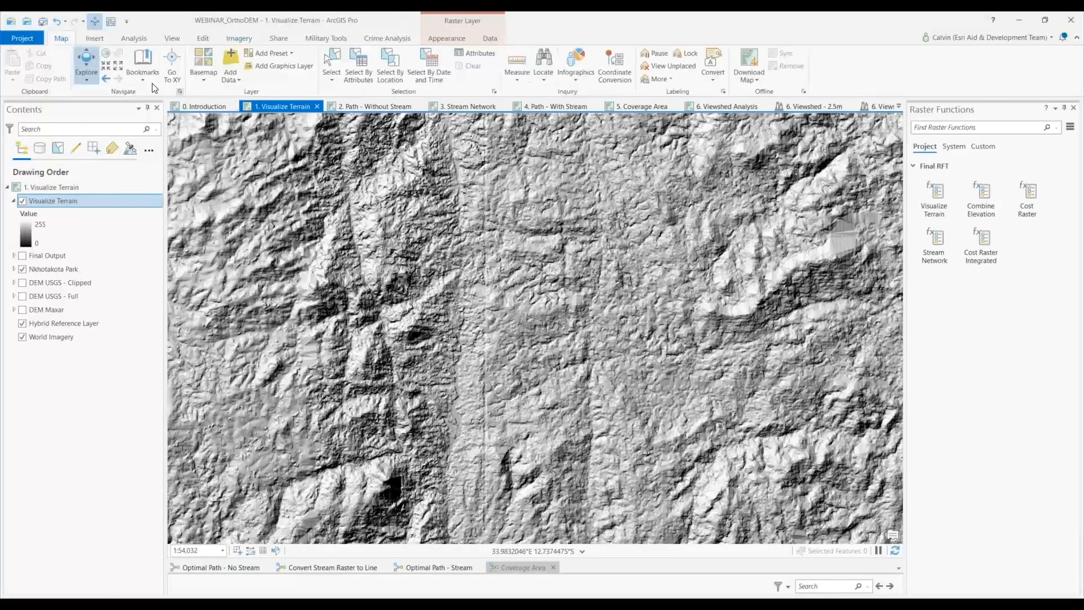
left_click(142, 80)
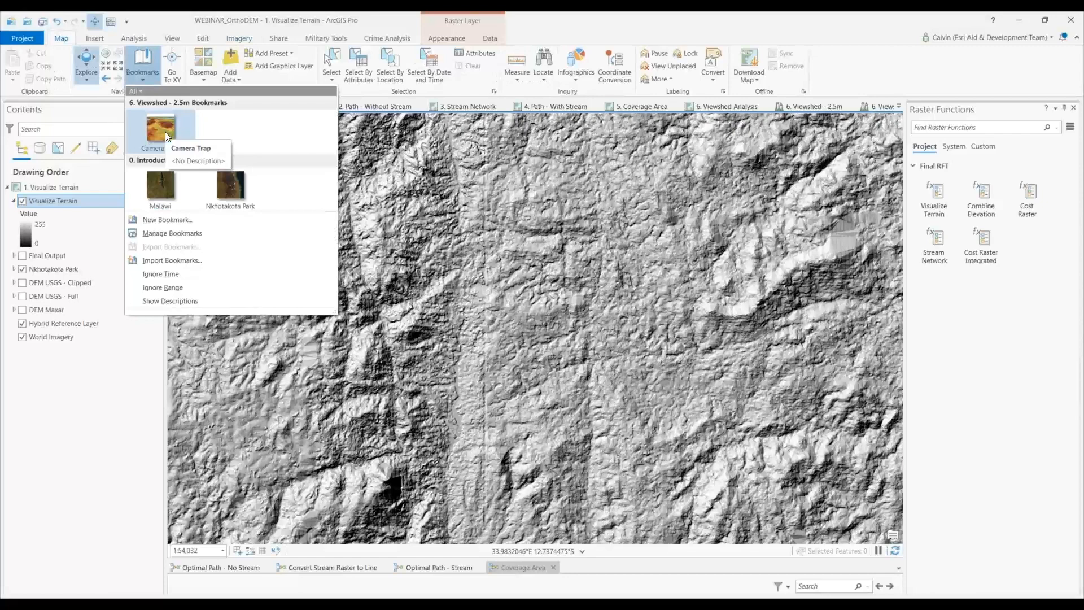
left_click(239, 190)
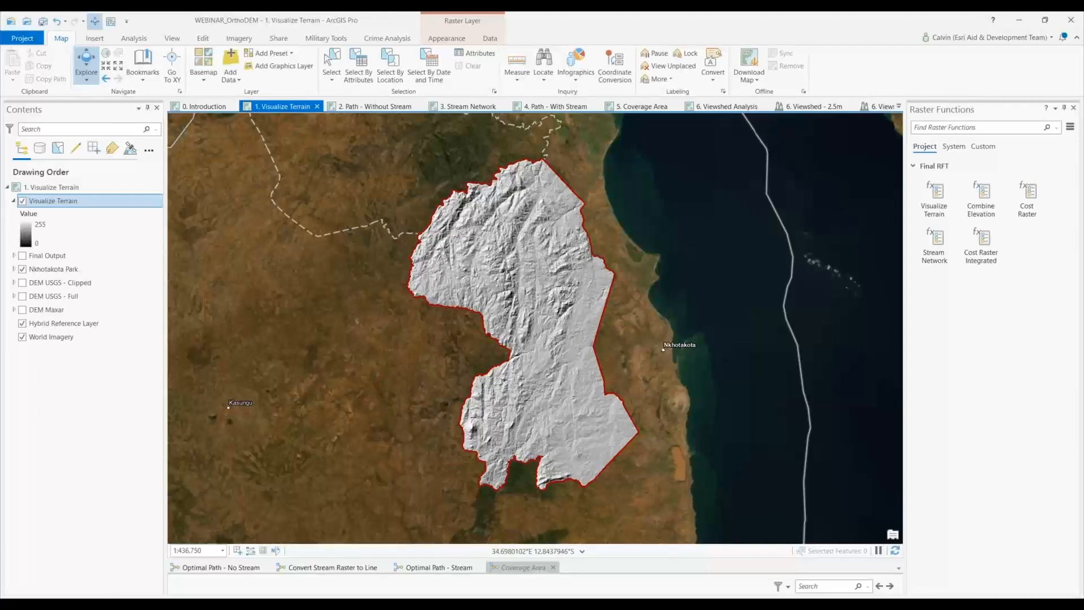
- Remove the standalone Visualize Terrain layer, then expand and show the Final Output group
left_click(68, 201)
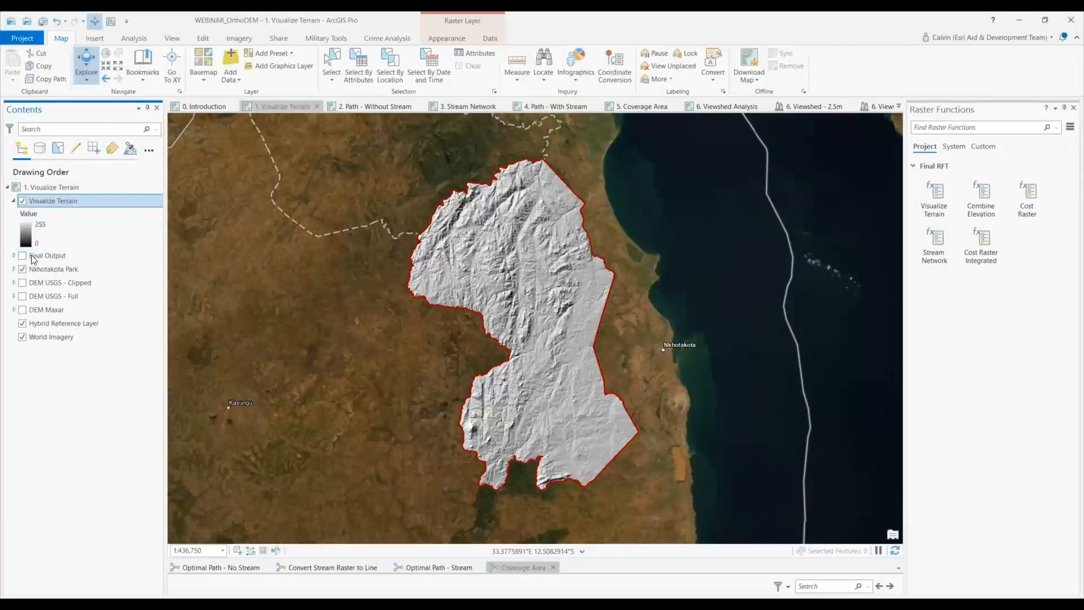
left_click(14, 255)
left_click_drag(55, 307, 69, 285)
left_click(21, 202)
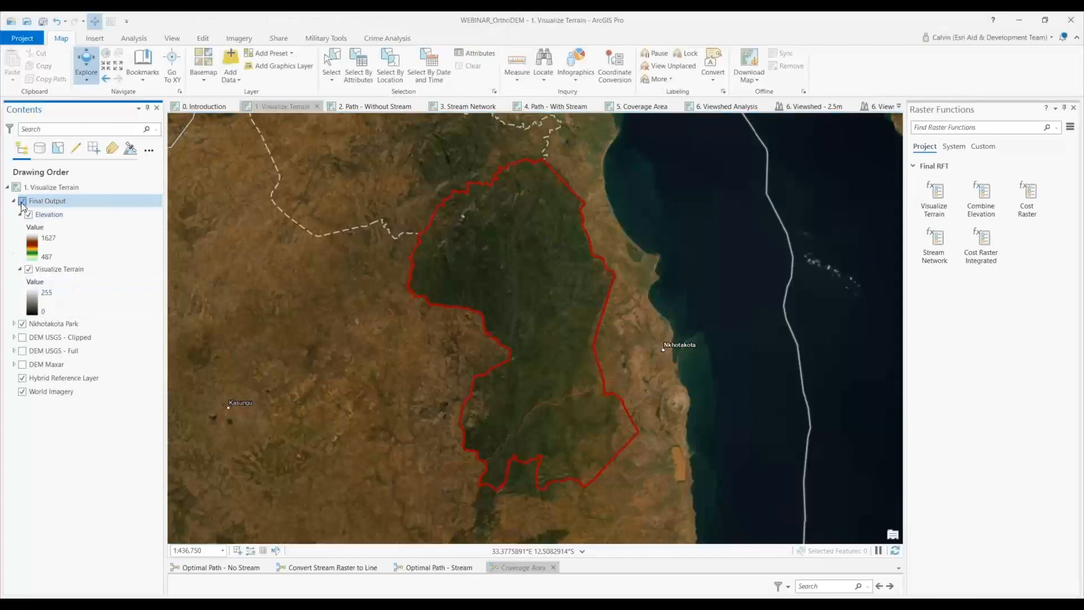
- Set the transparency of the Elevation layer in the Final Output group to 30%
left_click(52, 214)
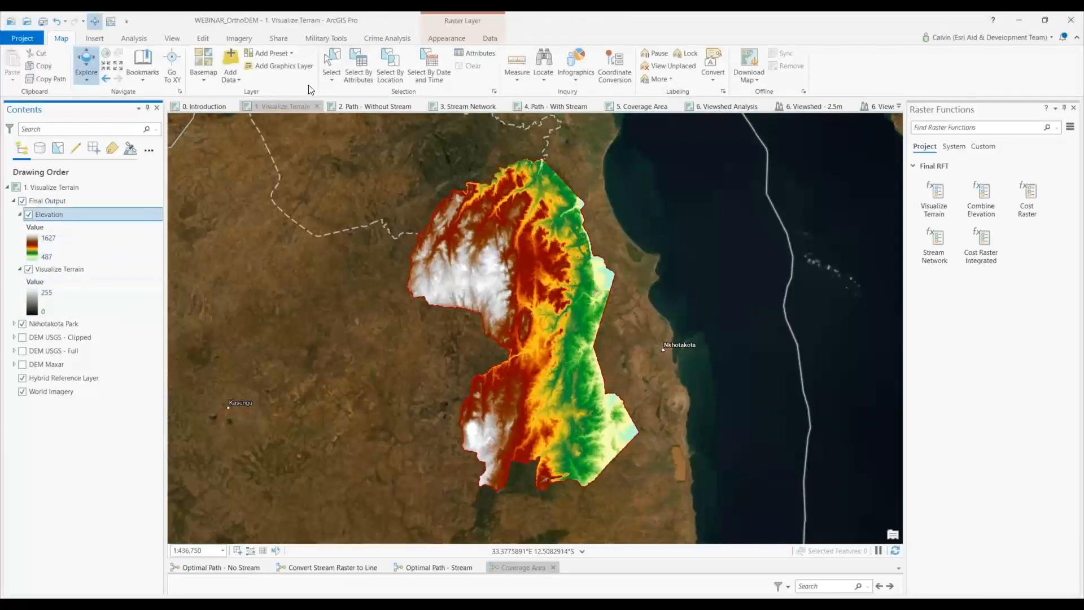
left_click(434, 40)
left_click(202, 53)
type("30")
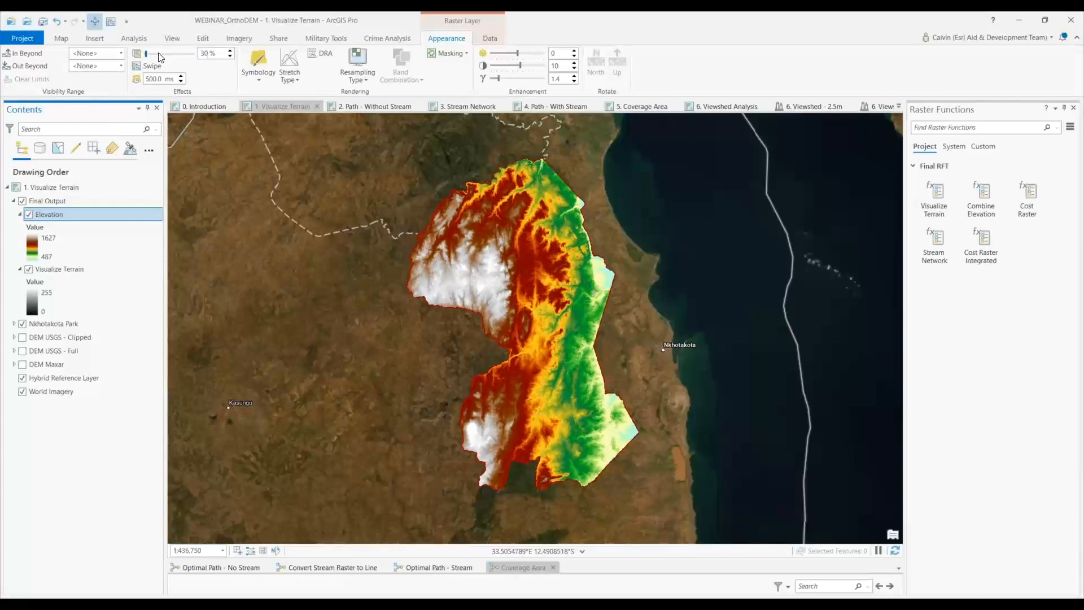
left_click(159, 83)
left_click(203, 55)
left_click(154, 79)
left_click_drag(153, 57, 161, 57)
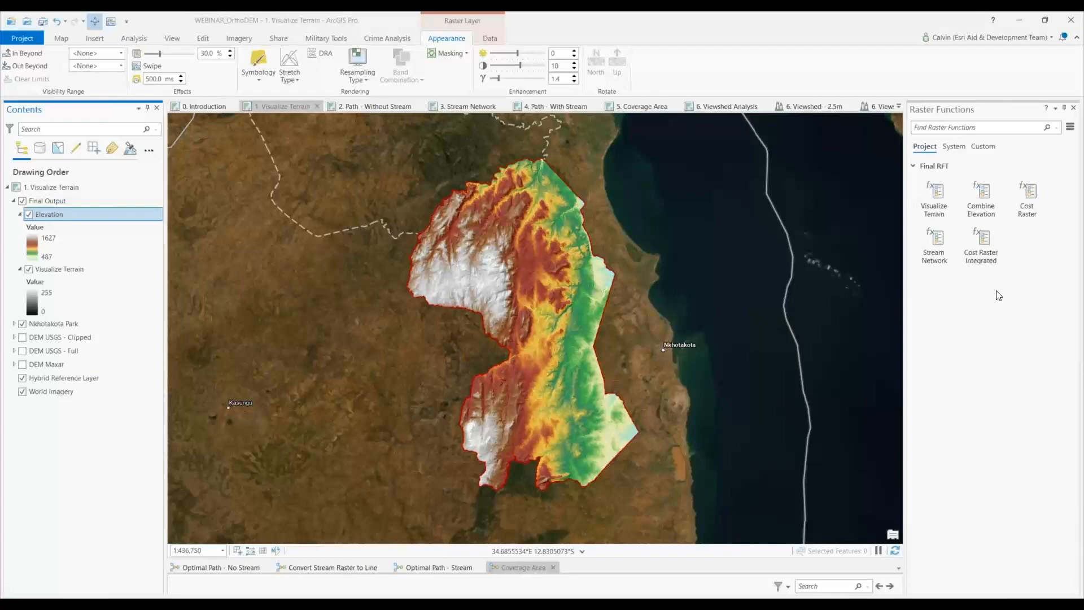
- Open the 2. Path - Without Stream map and show its Source, Destination and DEM/Slope layers
left_click(399, 110)
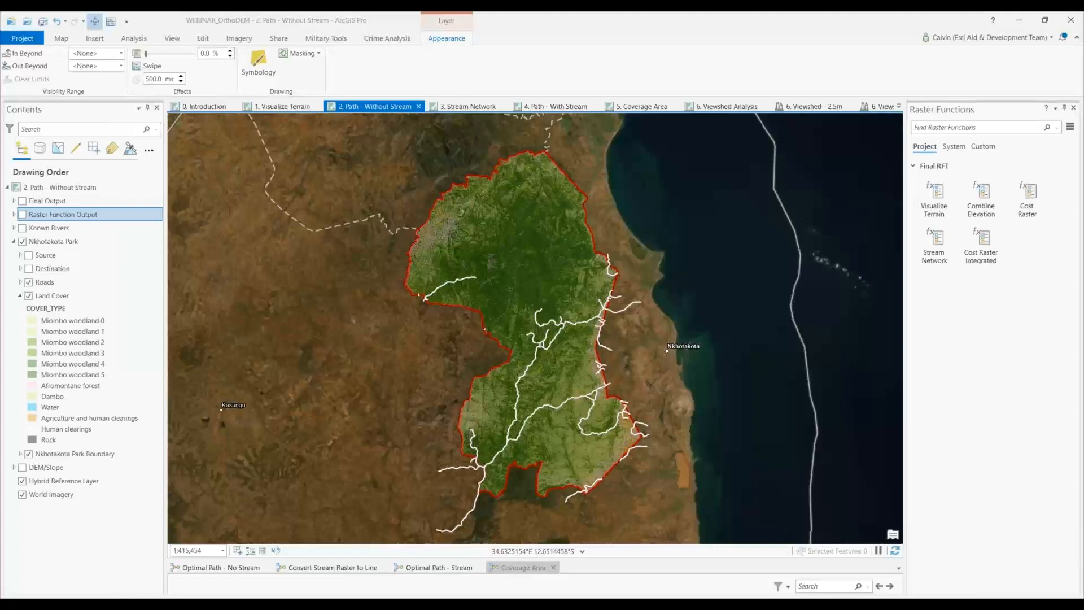
left_click(29, 254)
left_click(28, 255)
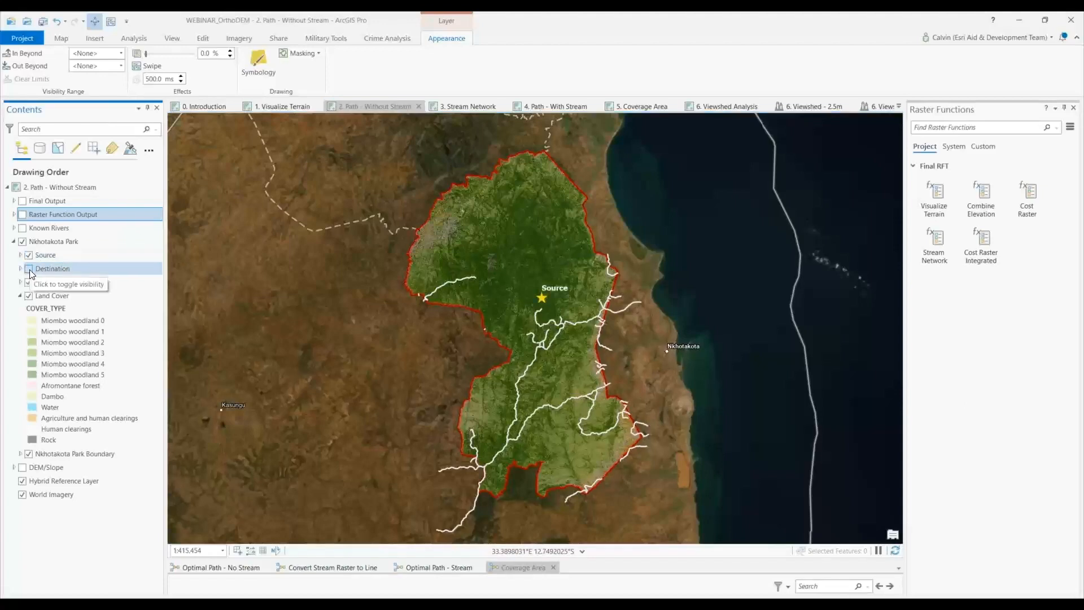
left_click(29, 269)
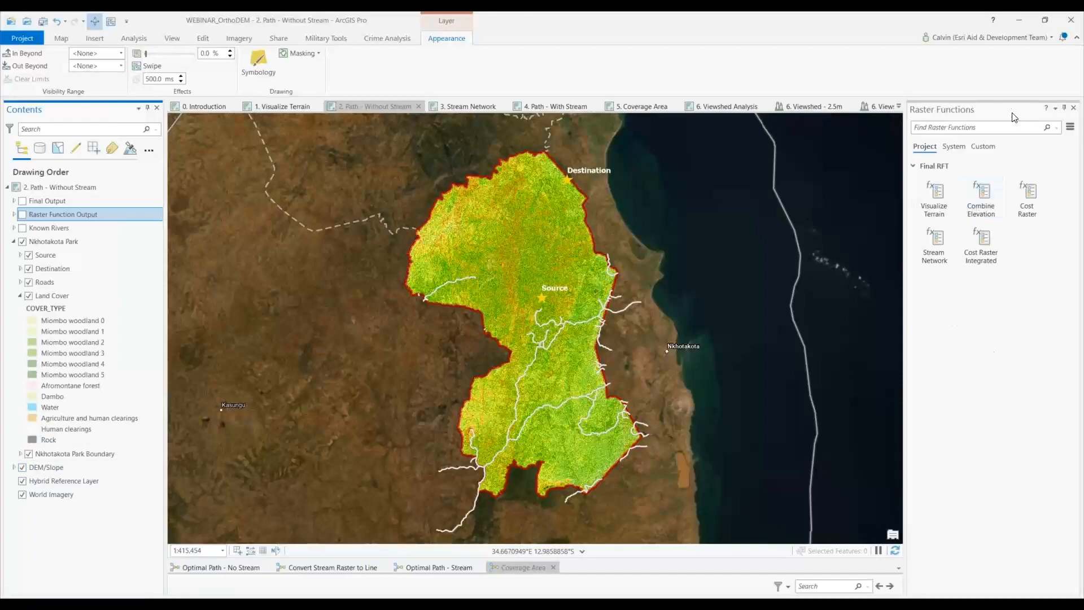
- Open the project's Cost Raster function template for editing, review the Remap Slope parameters and close it without changes
right_click(1027, 195)
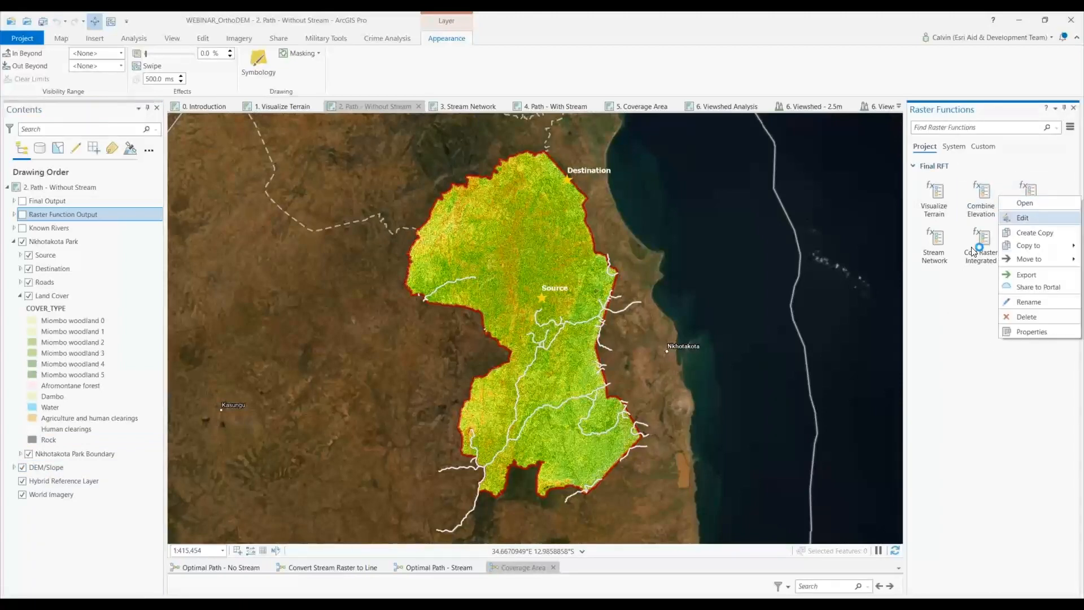
left_click(1023, 219)
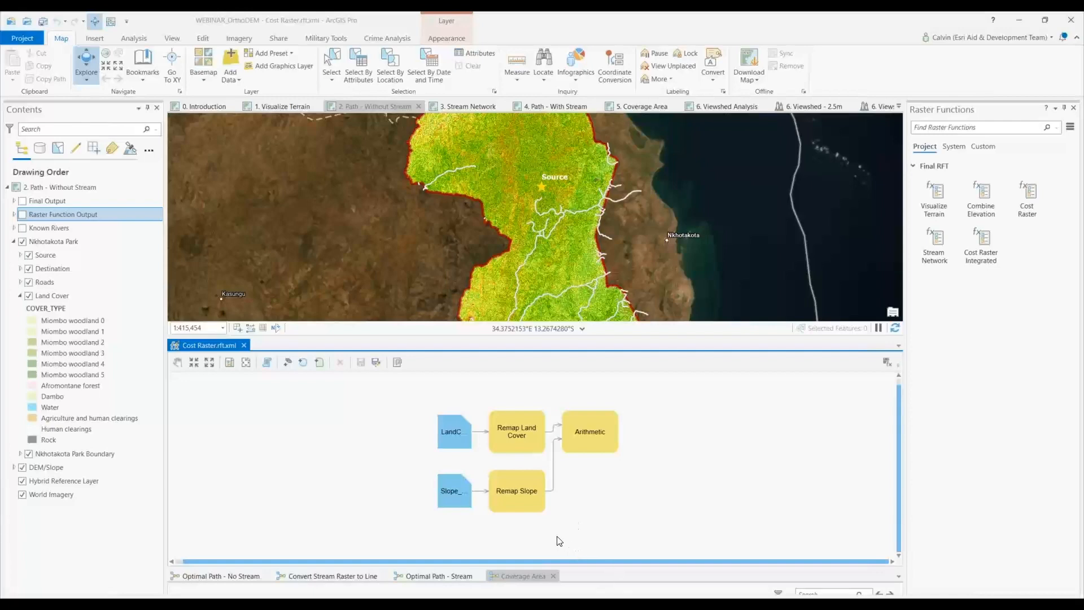
double_click(515, 496)
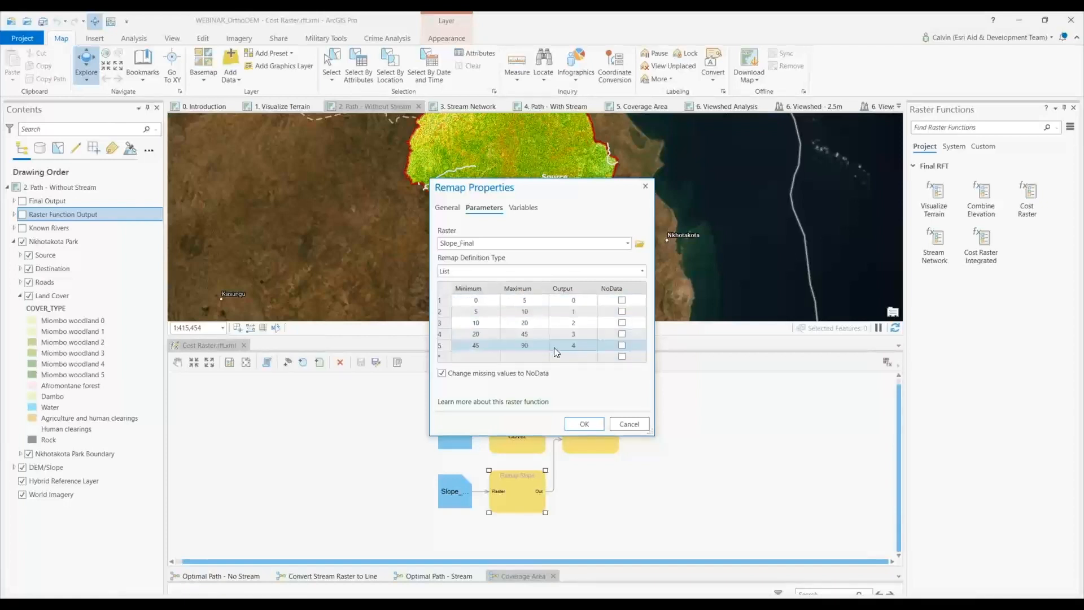
left_click(629, 424)
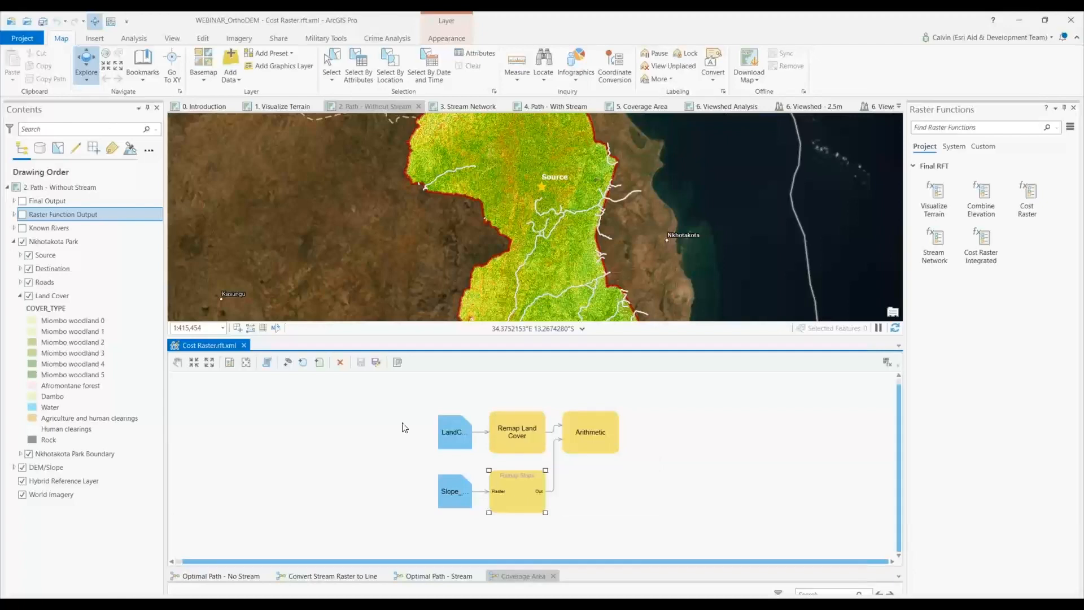
left_click(245, 347)
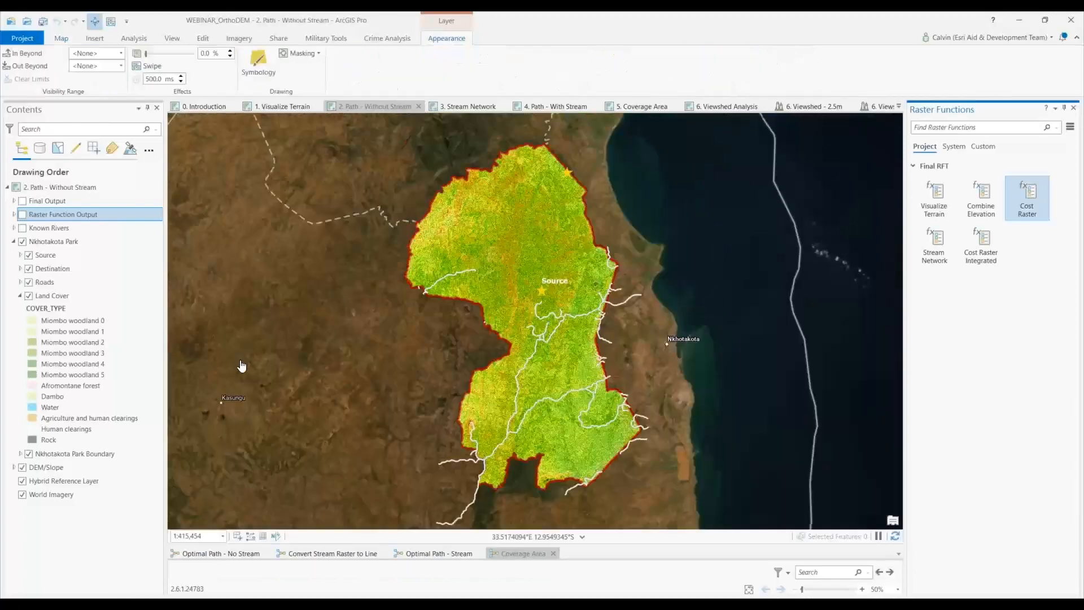
- Hide the DEM/Slope layer and show the Raster Function Output layer
left_click(23, 466)
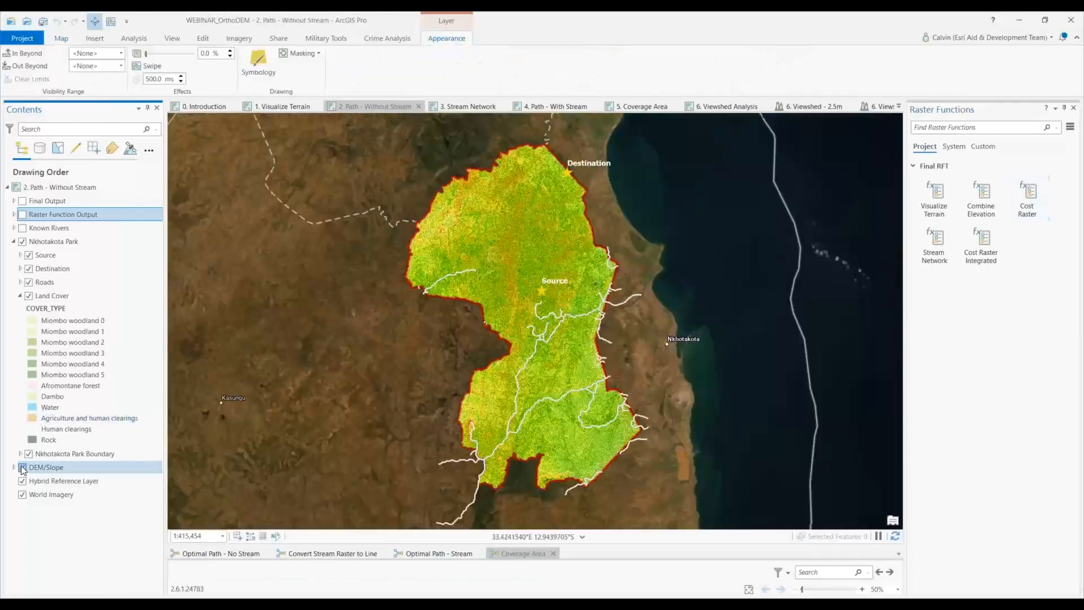
left_click(23, 215)
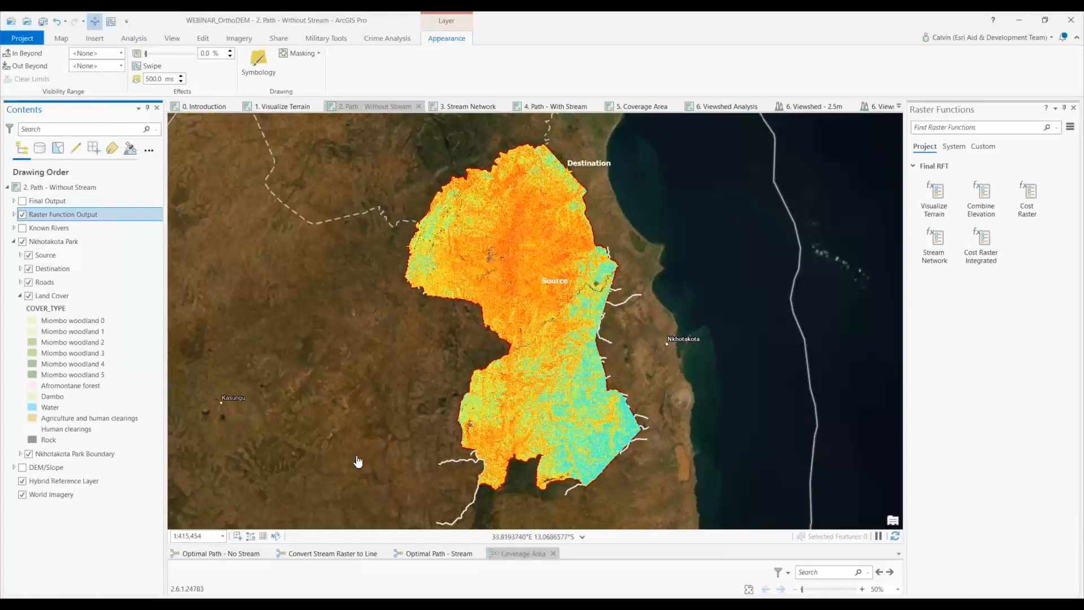
- Float the Optimal Path - No Stream model in its own window, review its Optimal Path As Line parameters and close it
right_click(234, 554)
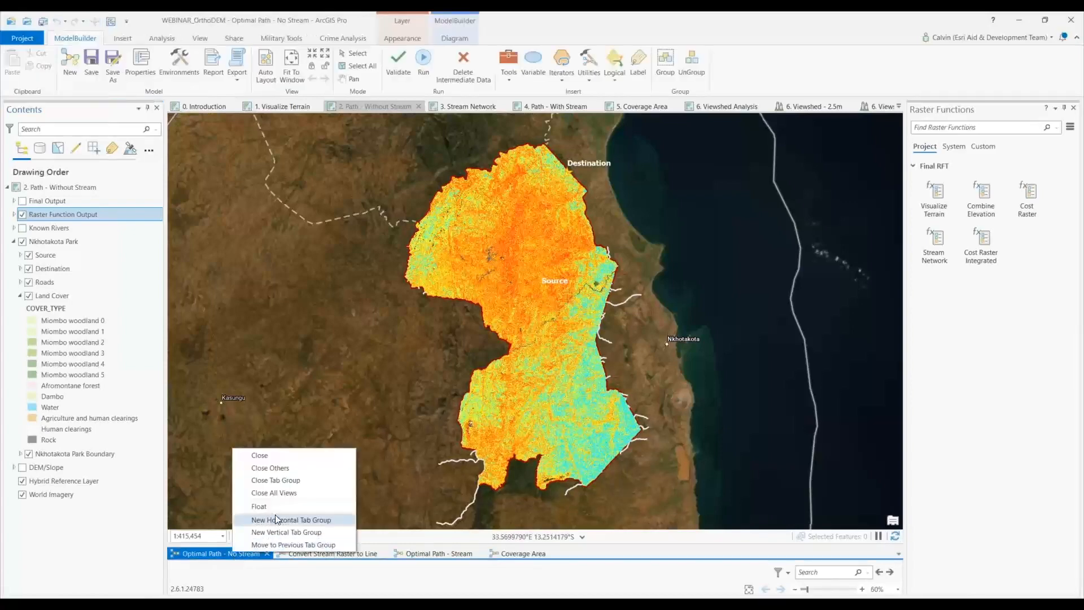
left_click(277, 507)
scroll(527, 367, "up", 5)
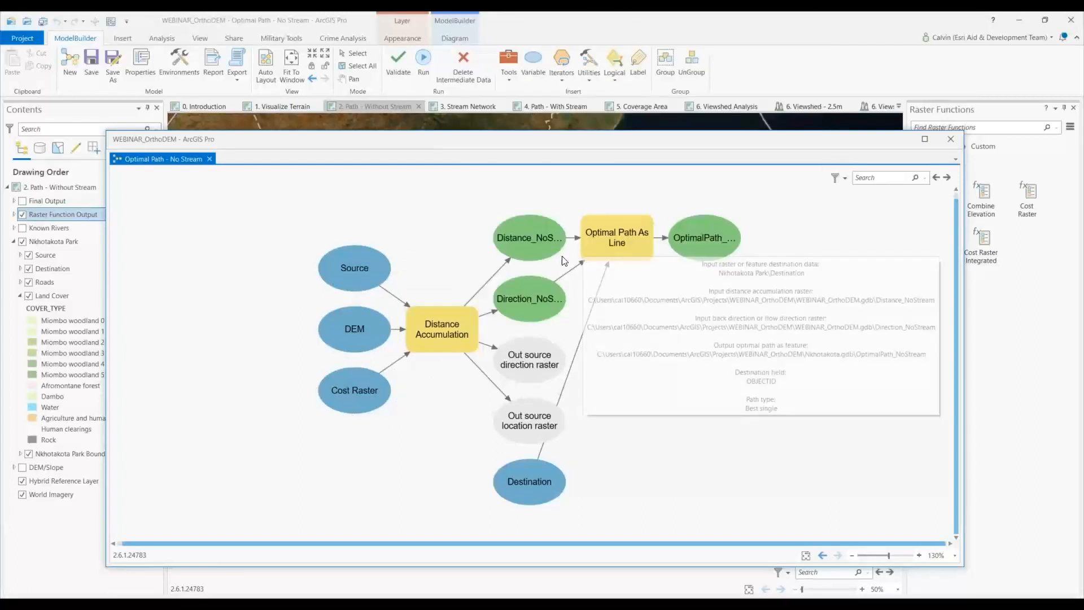
mouse_move(639, 248)
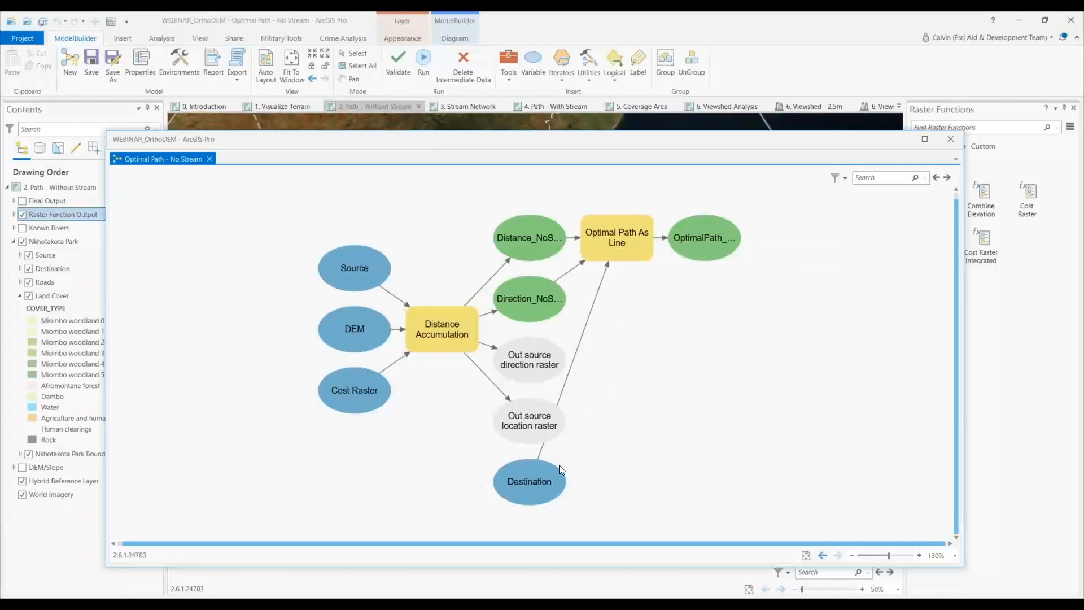
double_click(628, 263)
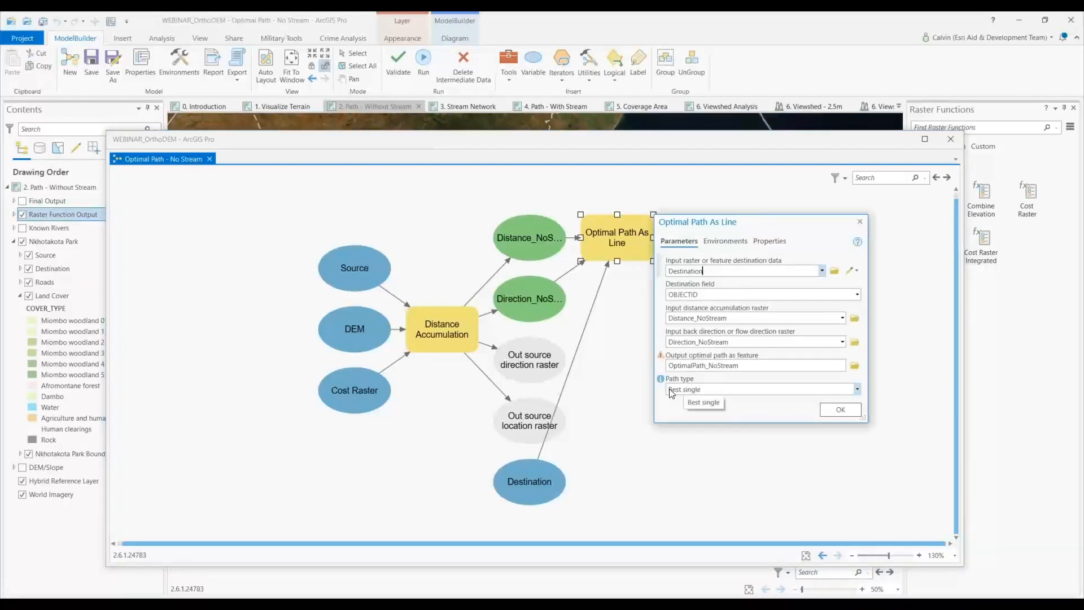
left_click(859, 222)
left_click(951, 139)
left_click(567, 377)
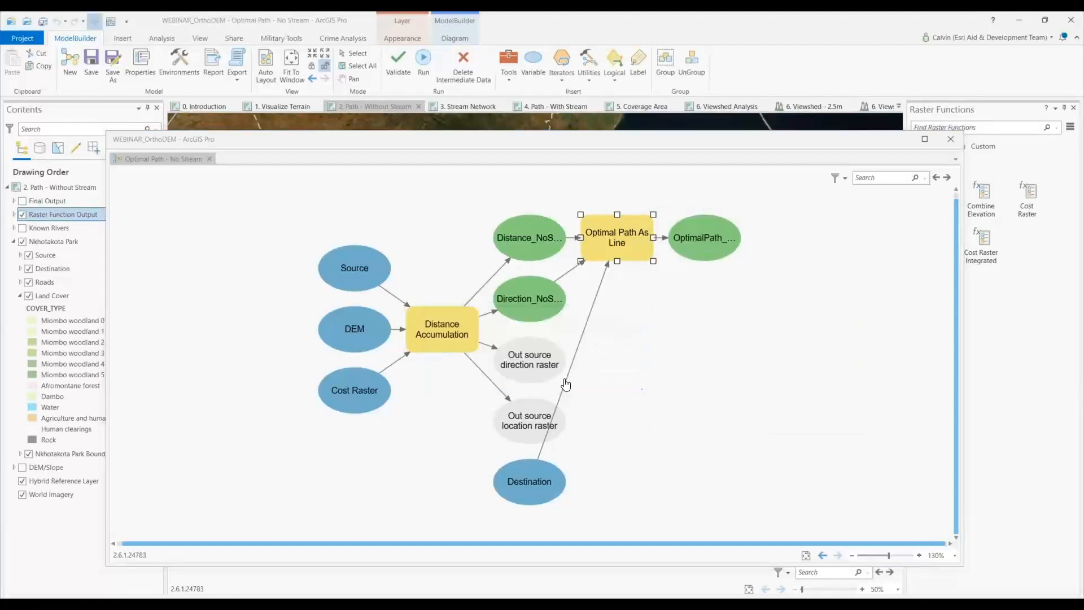
- Hide Raster Function Output and show the Final Output path together with the Nkhotakota Park and Known Rivers layers
left_click(25, 245)
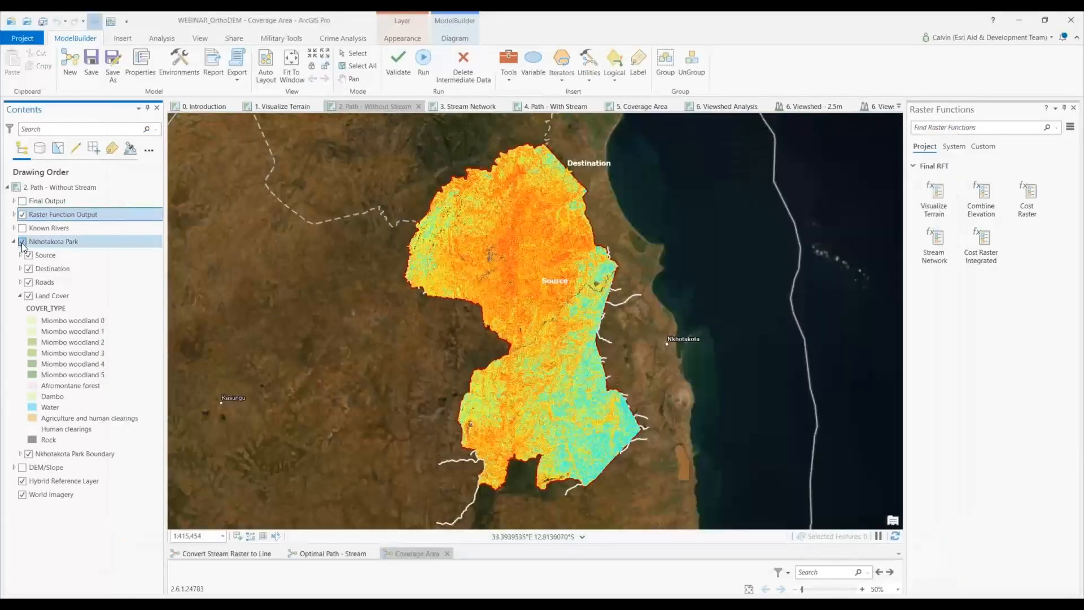
left_click(25, 200)
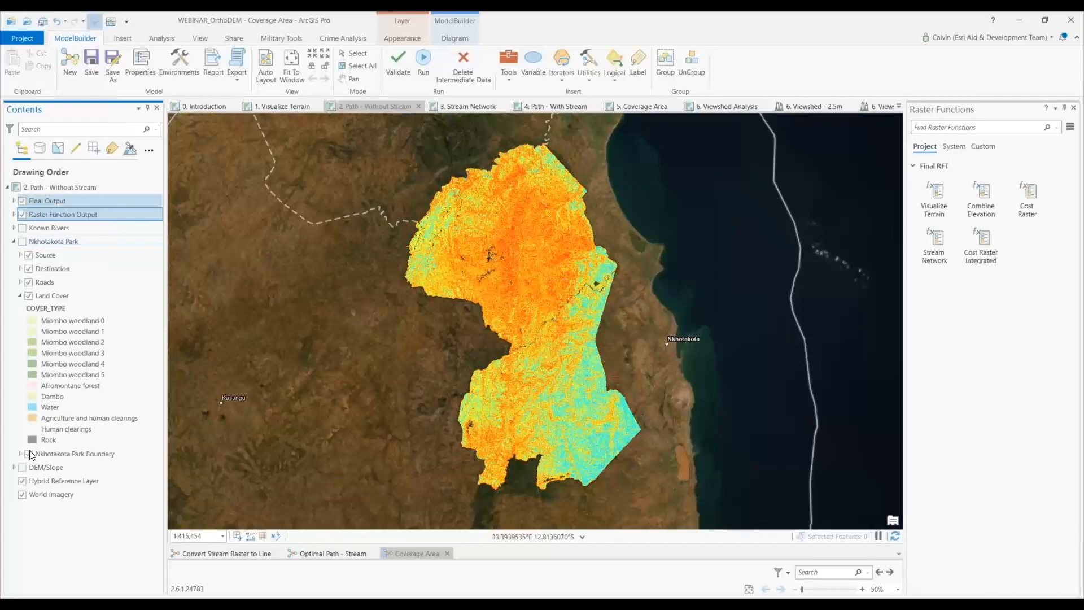
left_click(23, 215)
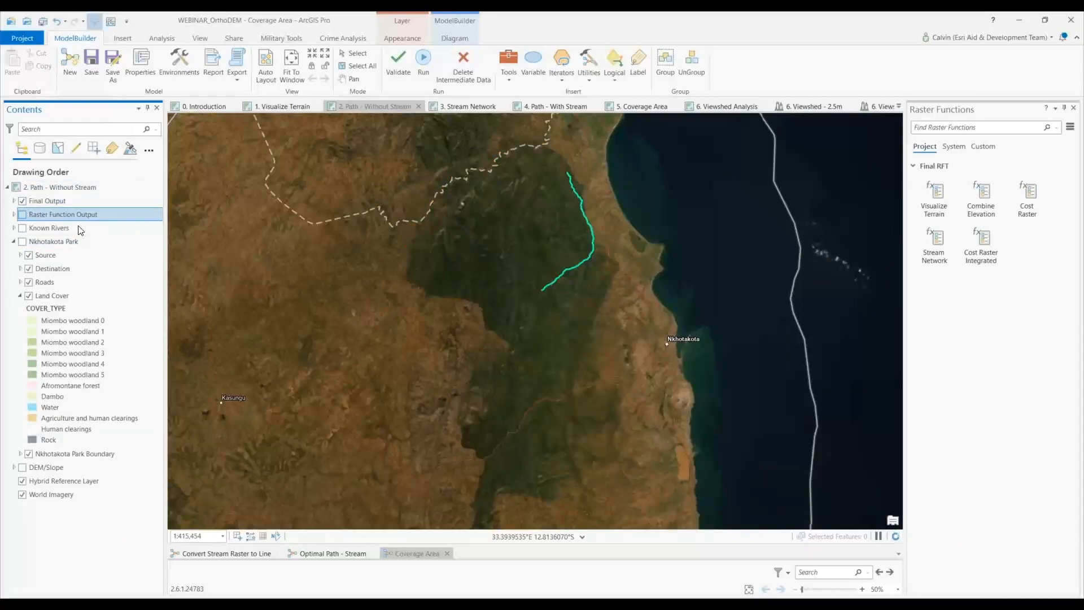
left_click(23, 243)
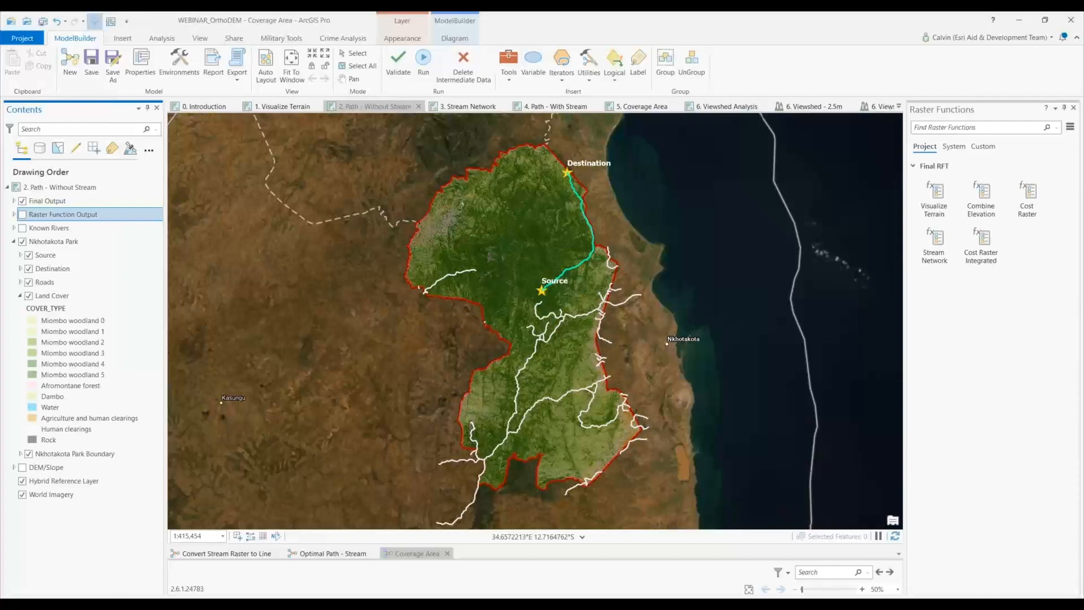
left_click(22, 228)
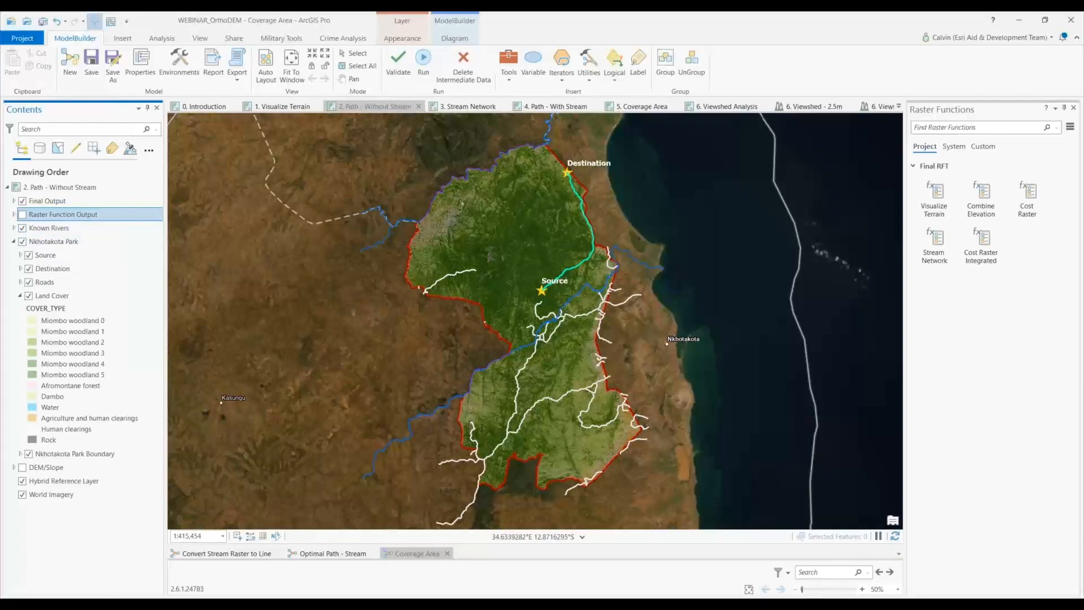
- Open the 3. Stream Network map and look through the system Hydrology raster functions
left_click(465, 109)
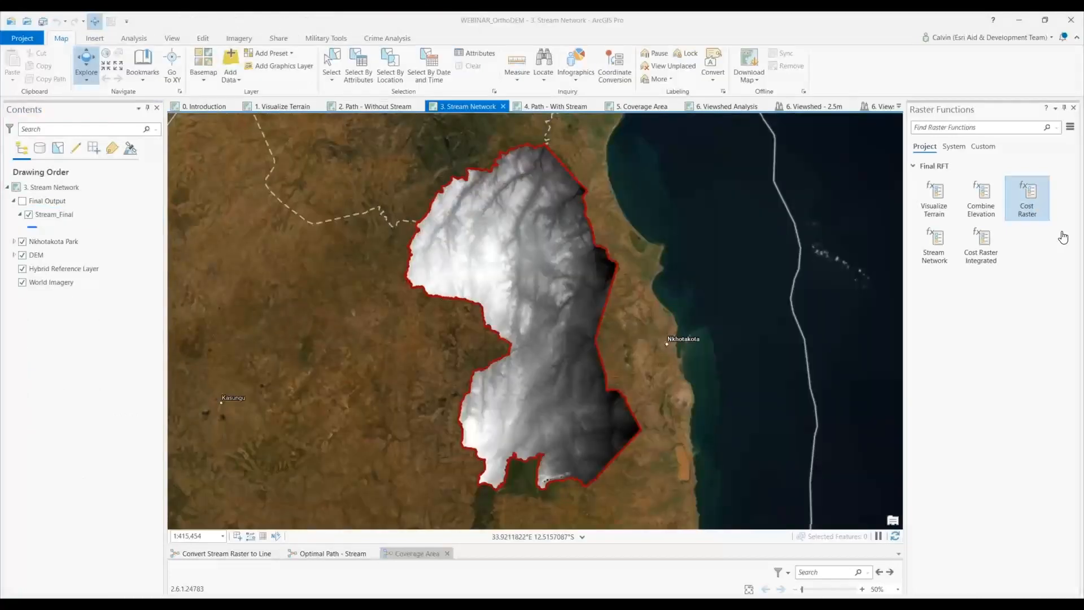
left_click(954, 147)
left_click(914, 285)
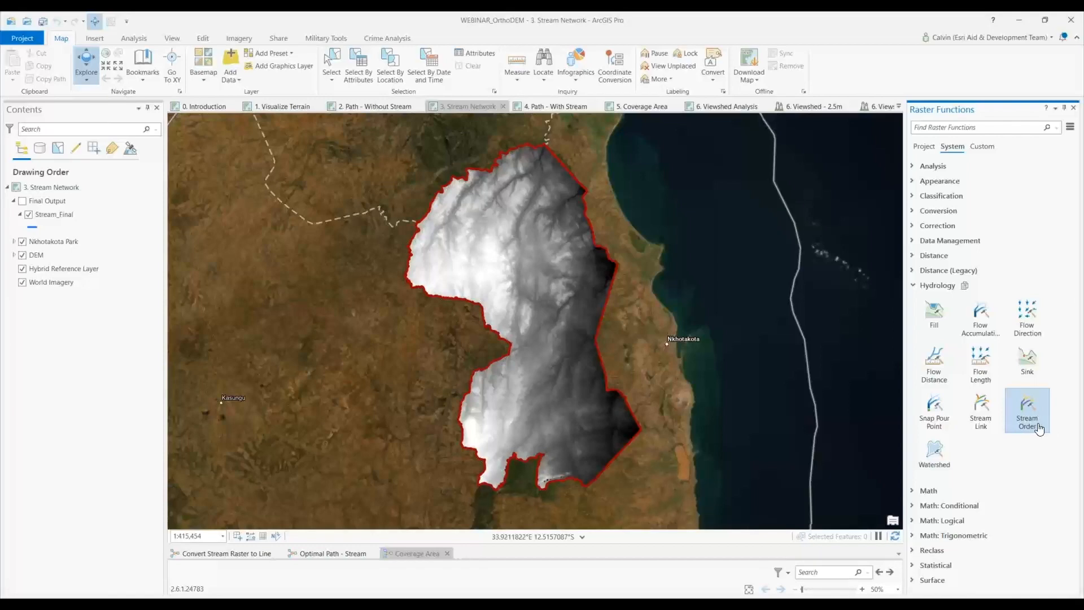
- Open the project's Stream Network function template for editing, review its processing chain and close it
left_click(925, 147)
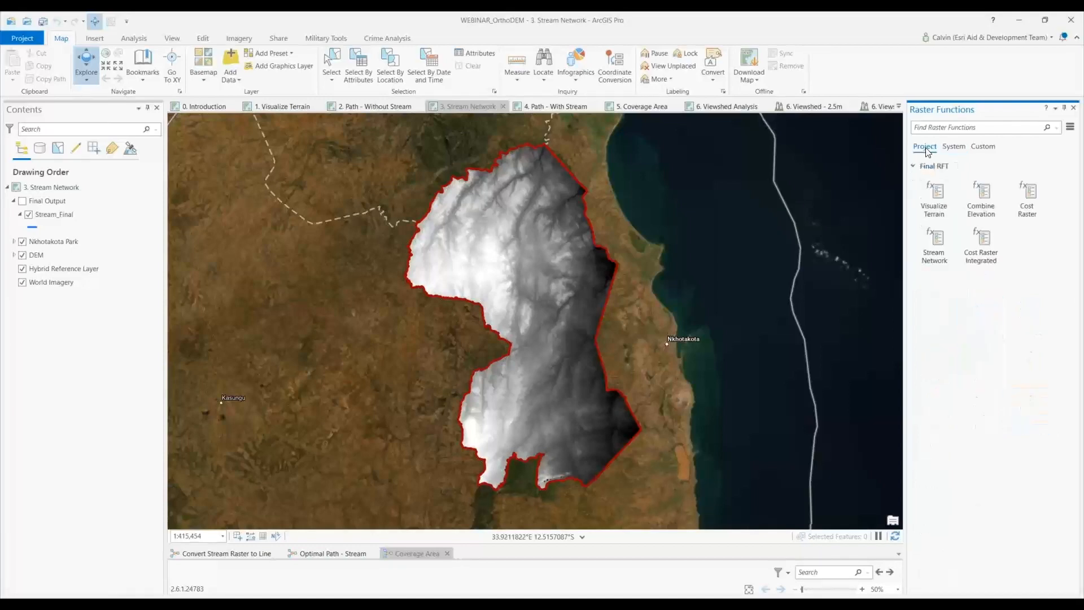
right_click(935, 259)
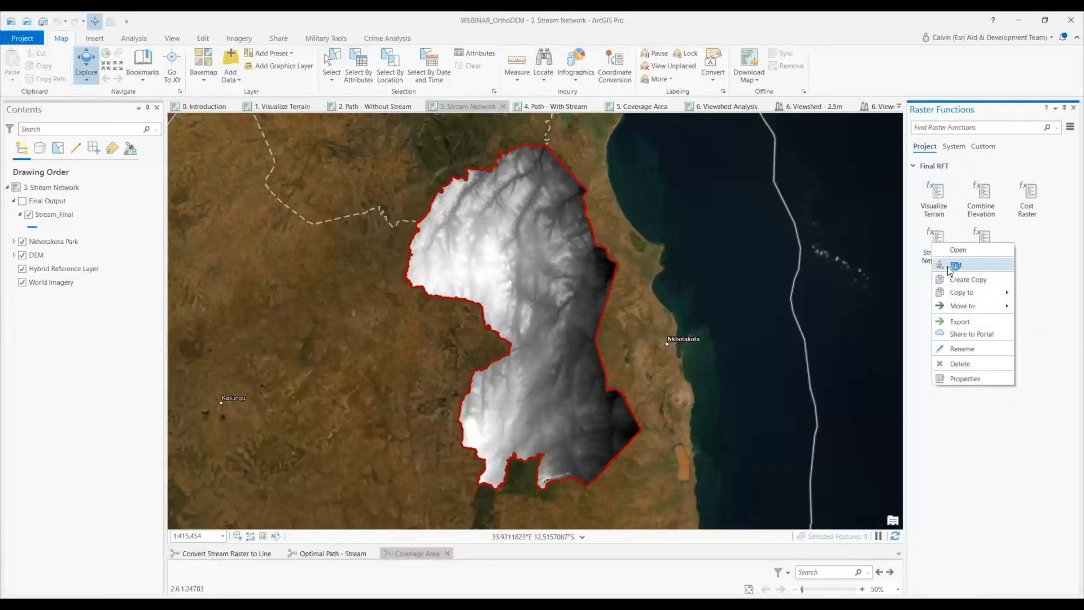
left_click(948, 266)
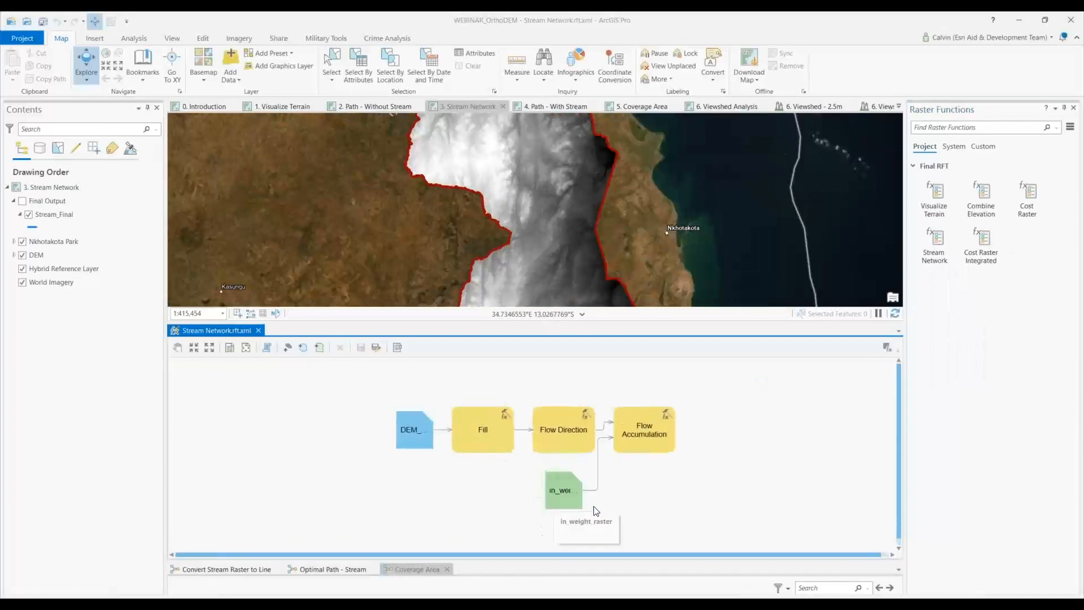
scroll(587, 504, "up", 2)
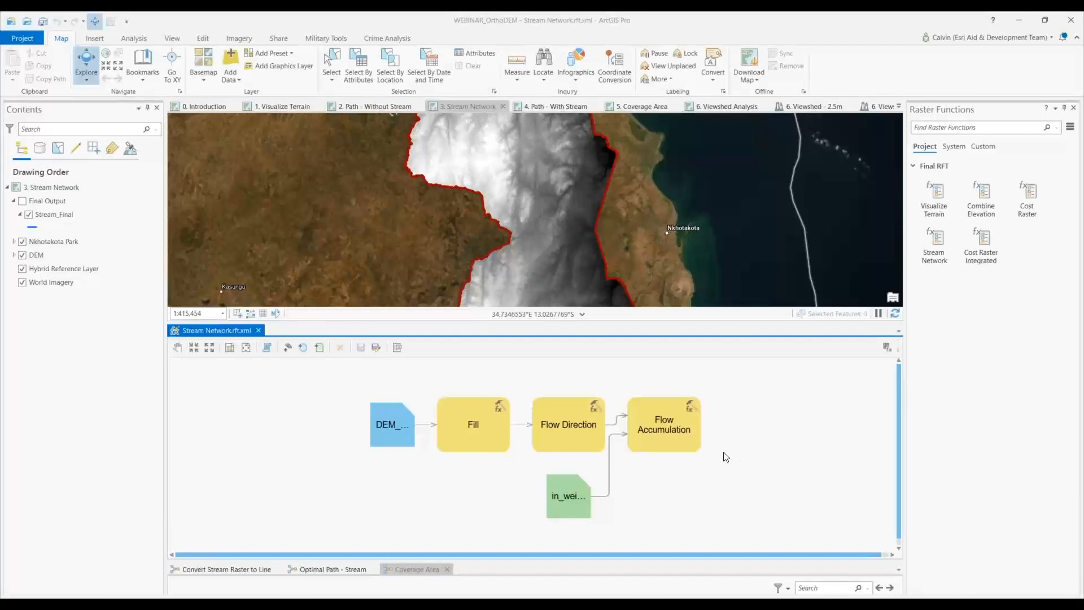
left_click(258, 331)
- Float the Convert Stream Raster to Line model, review and close it, and show the Final Output stream layer
left_click(242, 538)
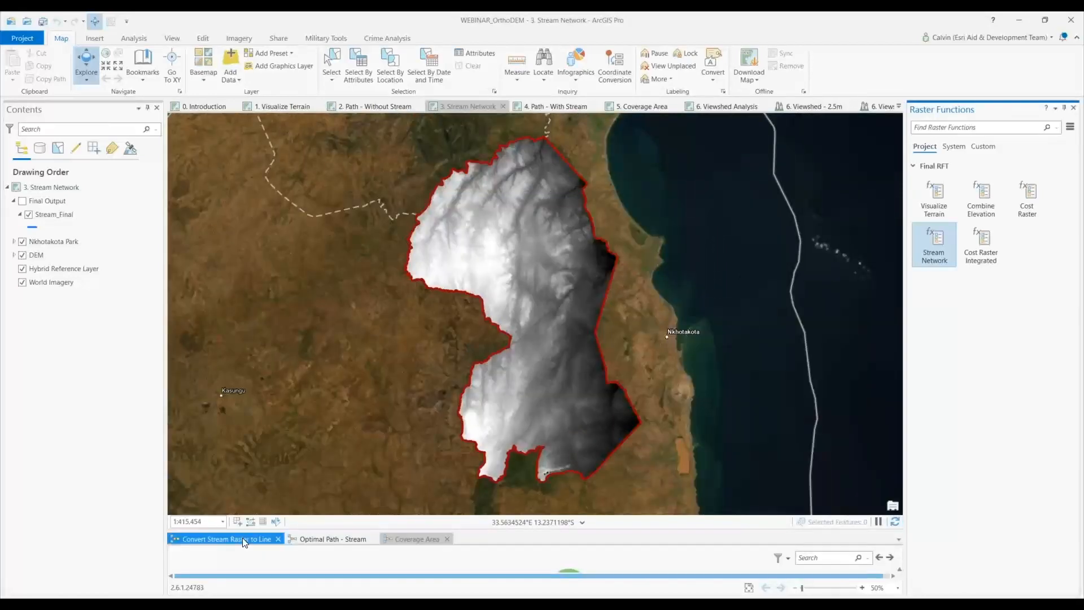
right_click(243, 539)
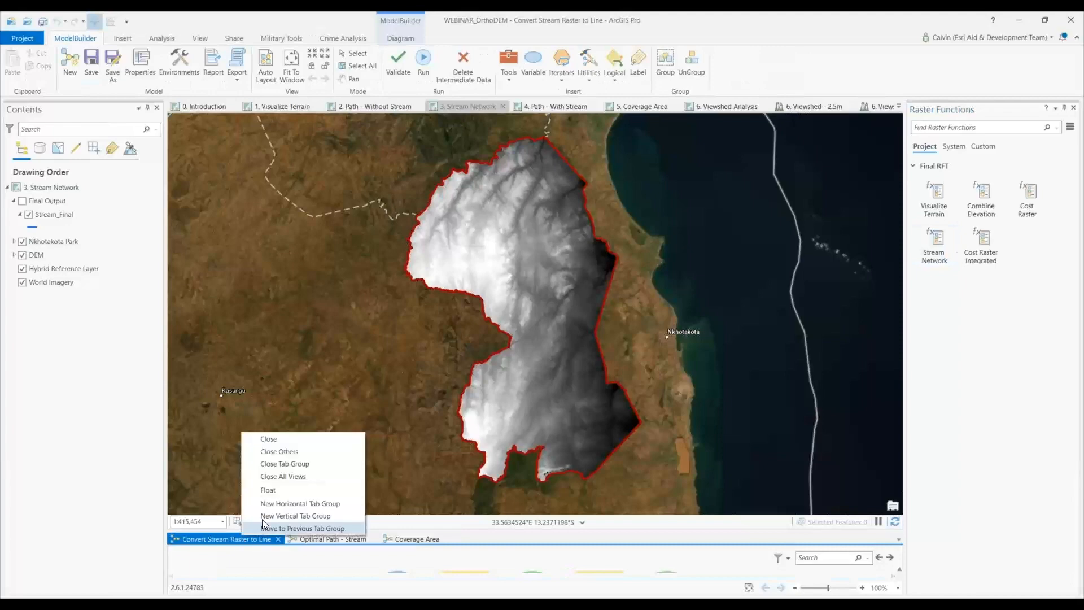
left_click(265, 491)
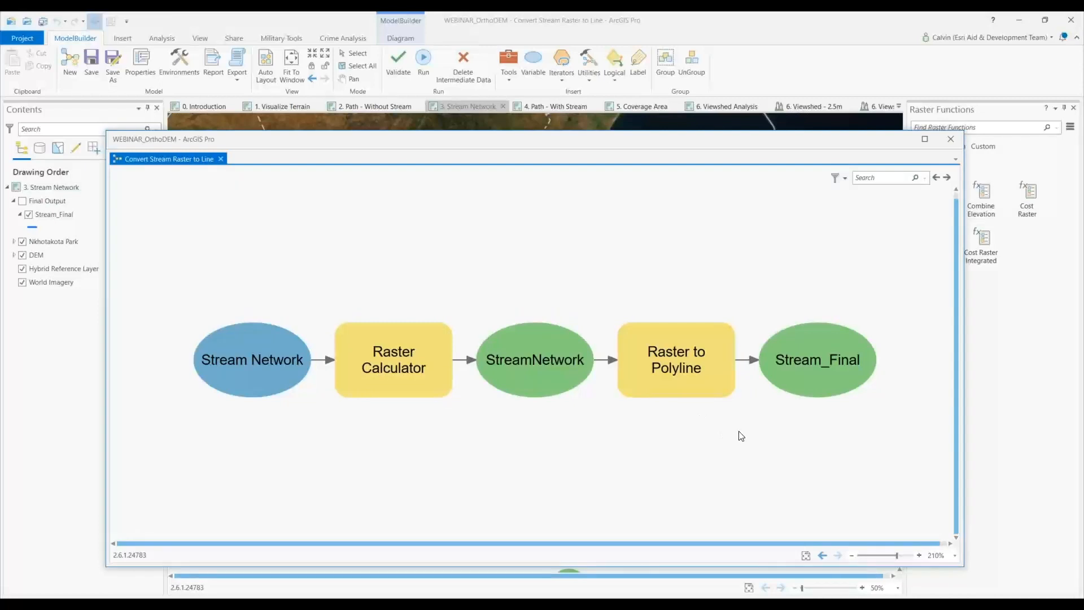
left_click(951, 140)
left_click(567, 378)
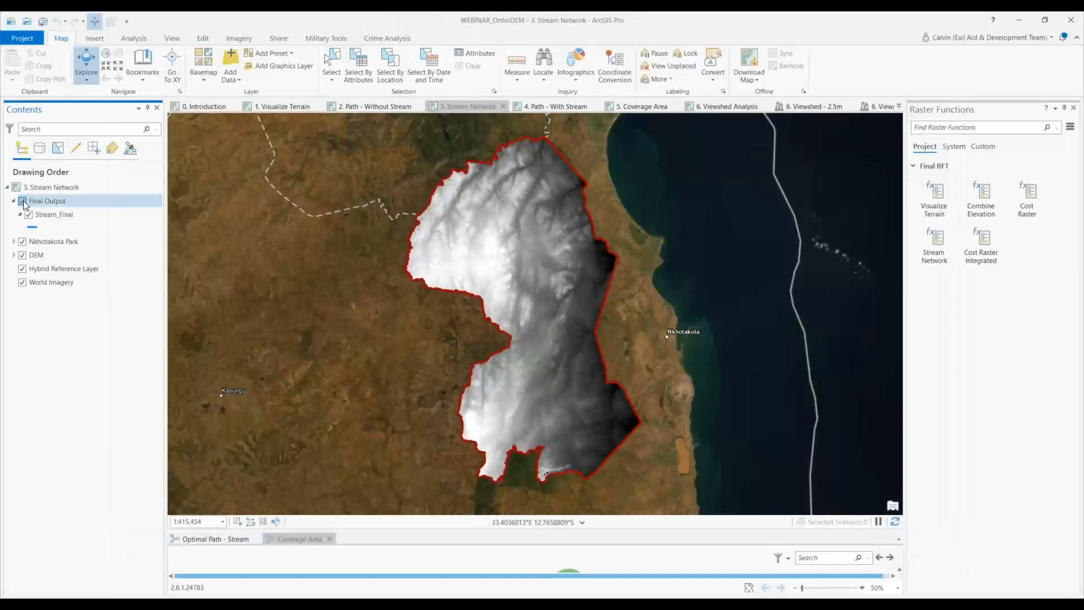
left_click(22, 201)
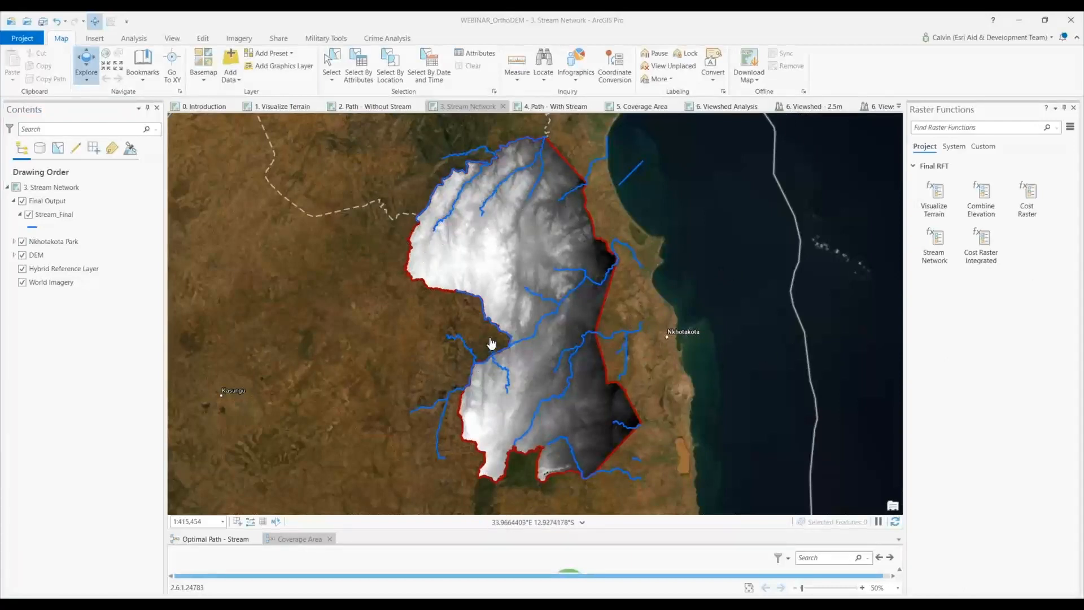
- On the 4. Path - With Stream map, float the Optimal Path - Stream model, review its Distance Accumulation parameters and close it
left_click(565, 107)
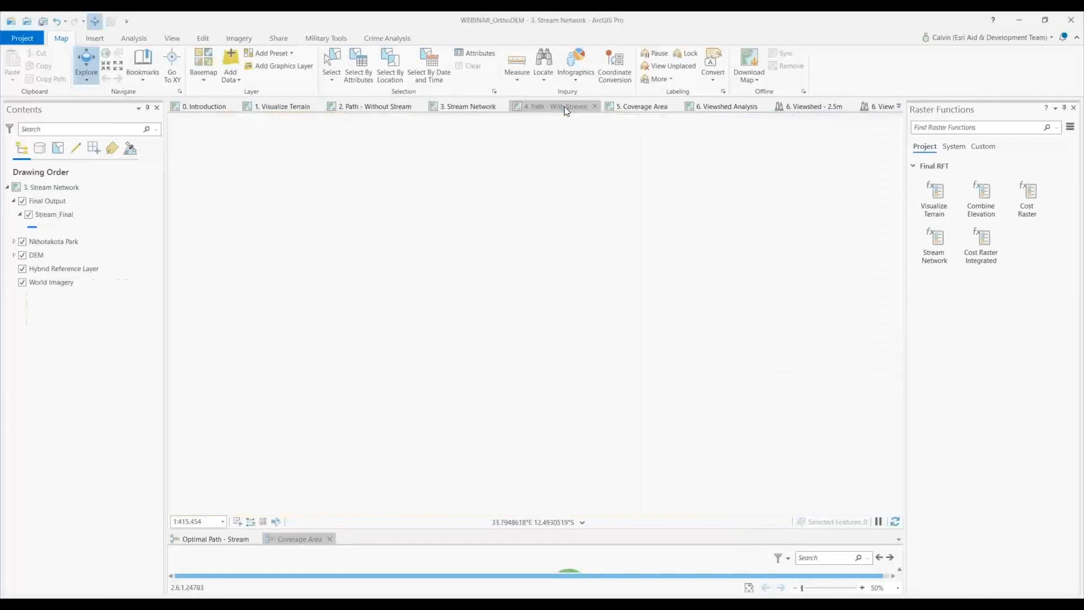
right_click(222, 539)
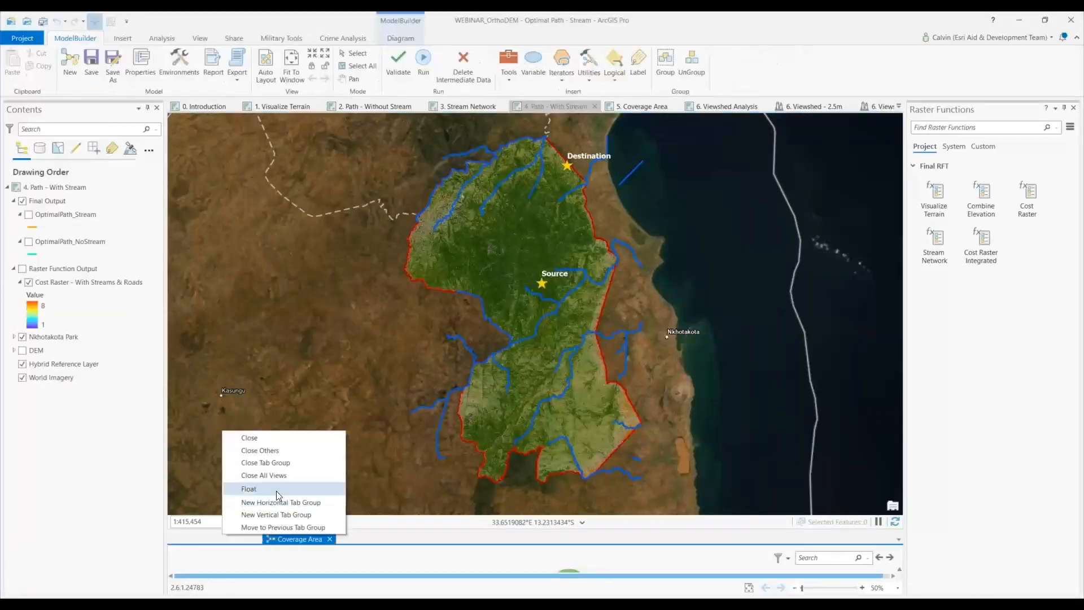
left_click(276, 490)
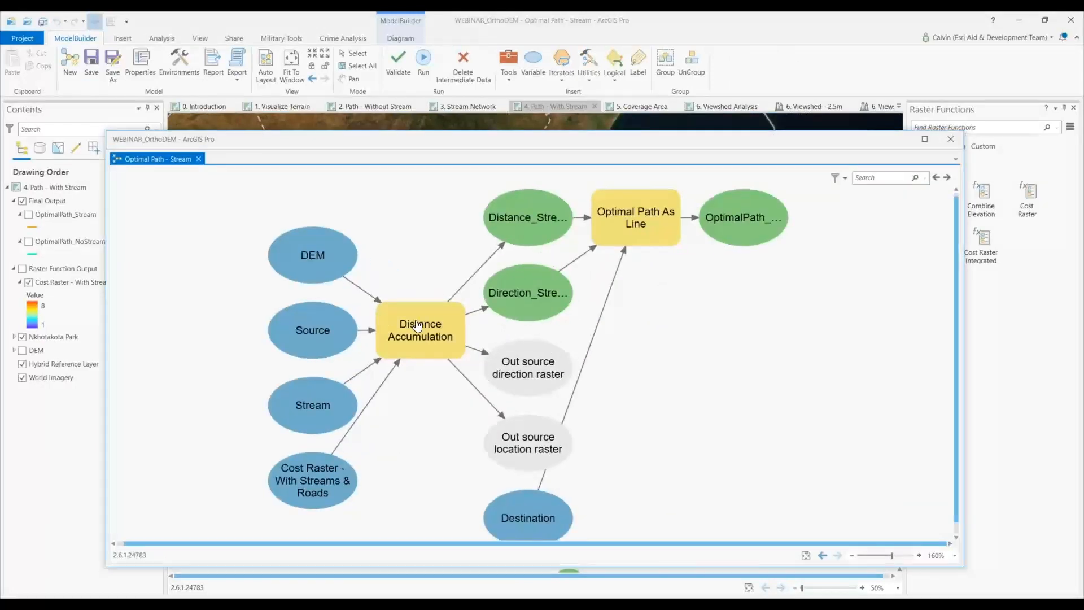
mouse_move(651, 243)
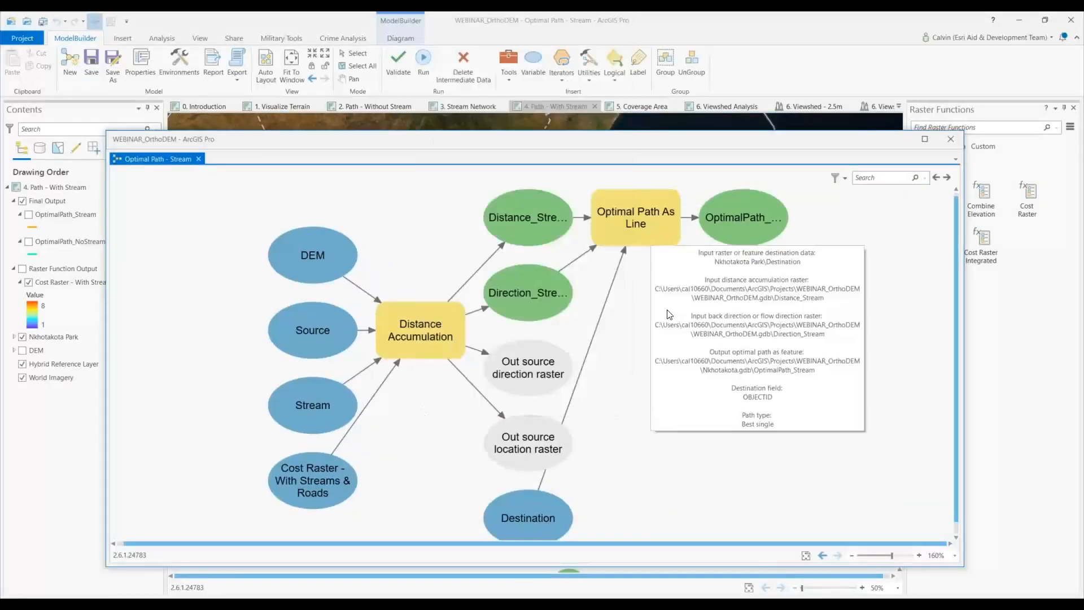
double_click(426, 338)
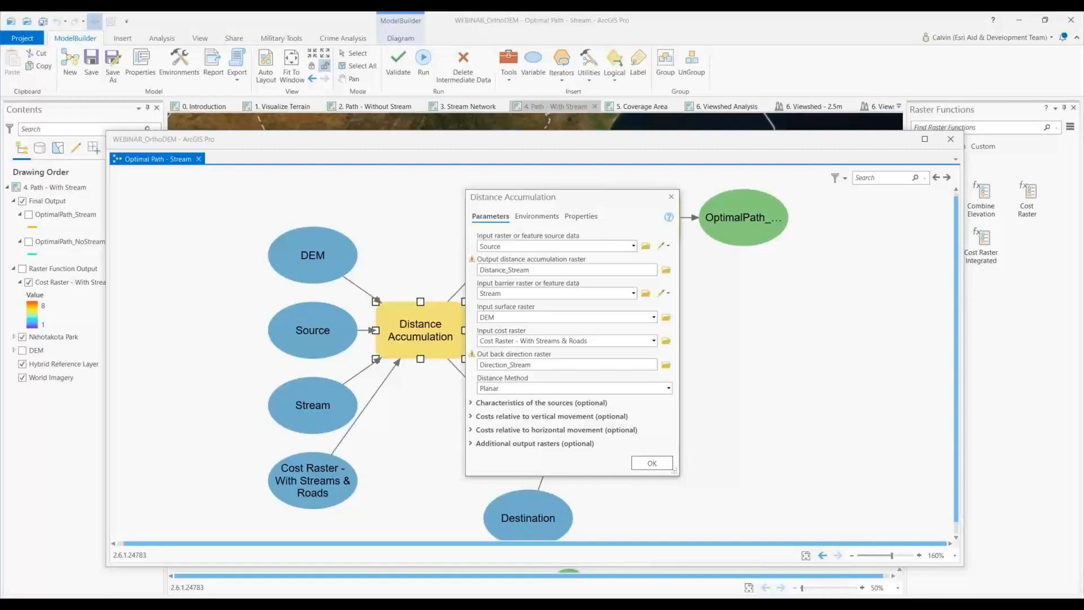
left_click(671, 196)
left_click(951, 139)
left_click(572, 377)
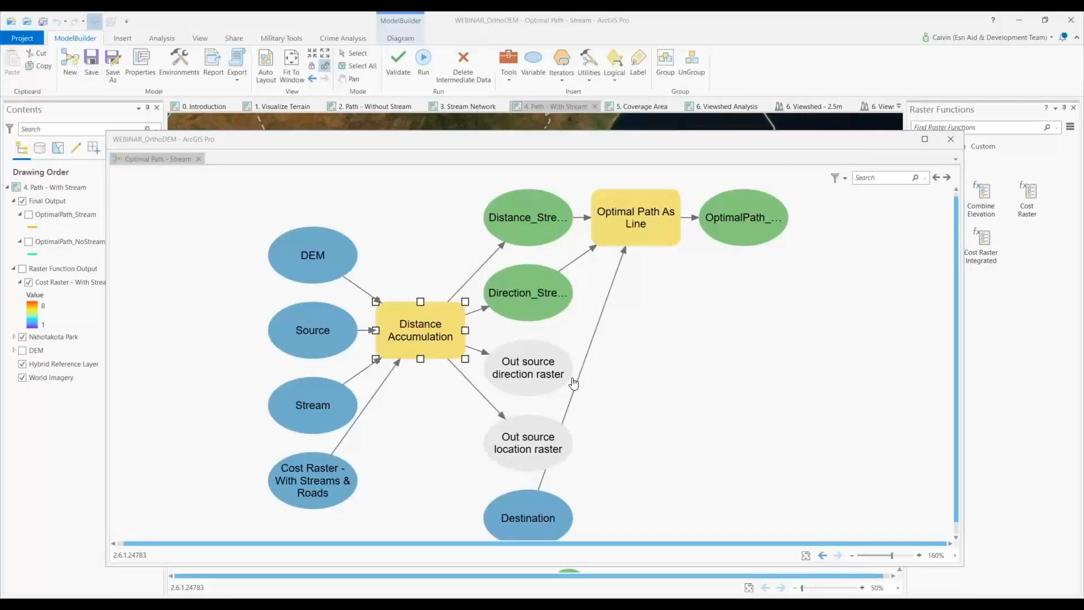
- Show the OptimalPath_Stream and OptimalPath_NoStream layers to compare both routes between Source and Destination
left_click(30, 217)
left_click(29, 215)
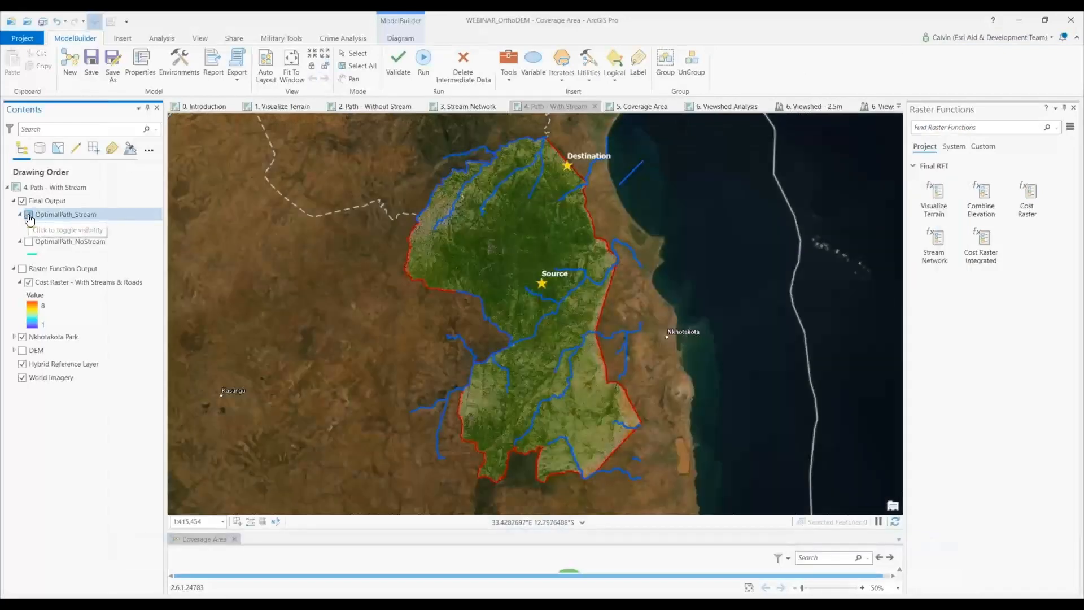
scroll(574, 193, "up", 3)
left_click_drag(574, 193, 579, 215)
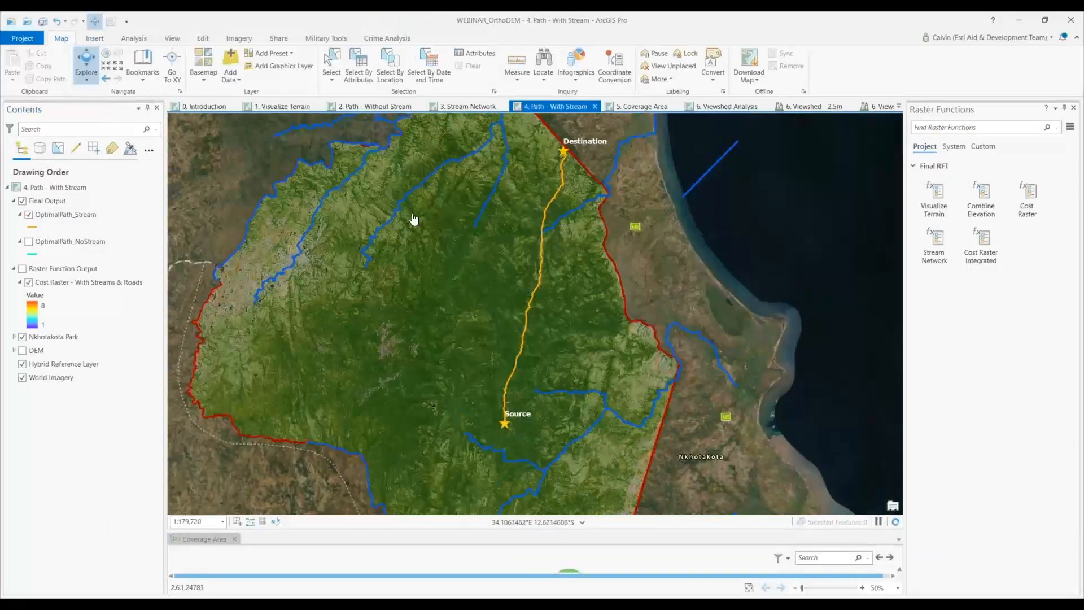
left_click(29, 242)
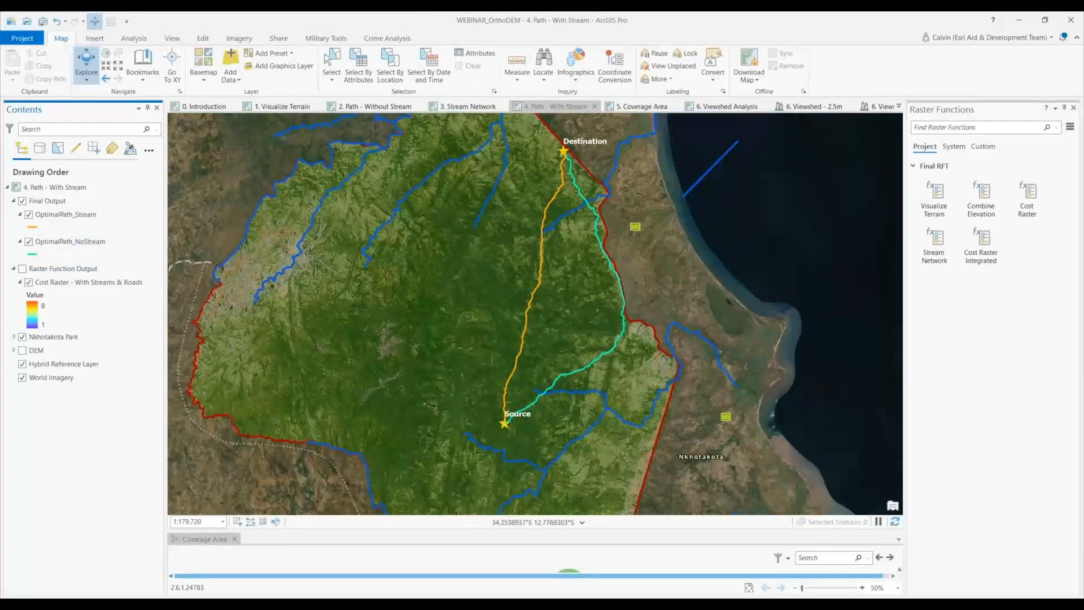
- Open the 5. Coverage Area map and show its Ranger Camps layer
left_click(652, 106)
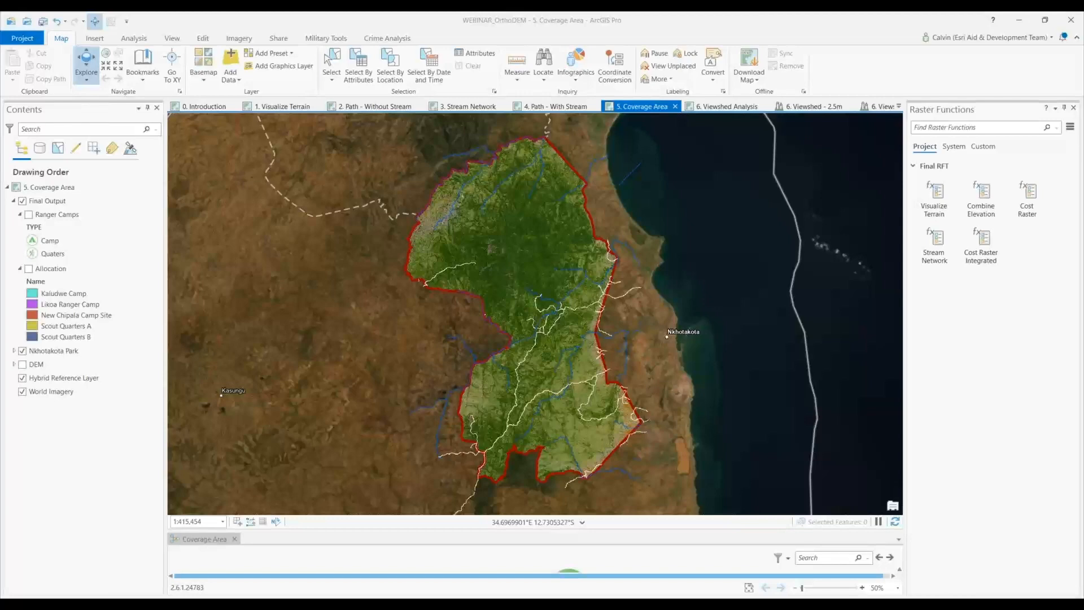
left_click(30, 215)
left_click(29, 214)
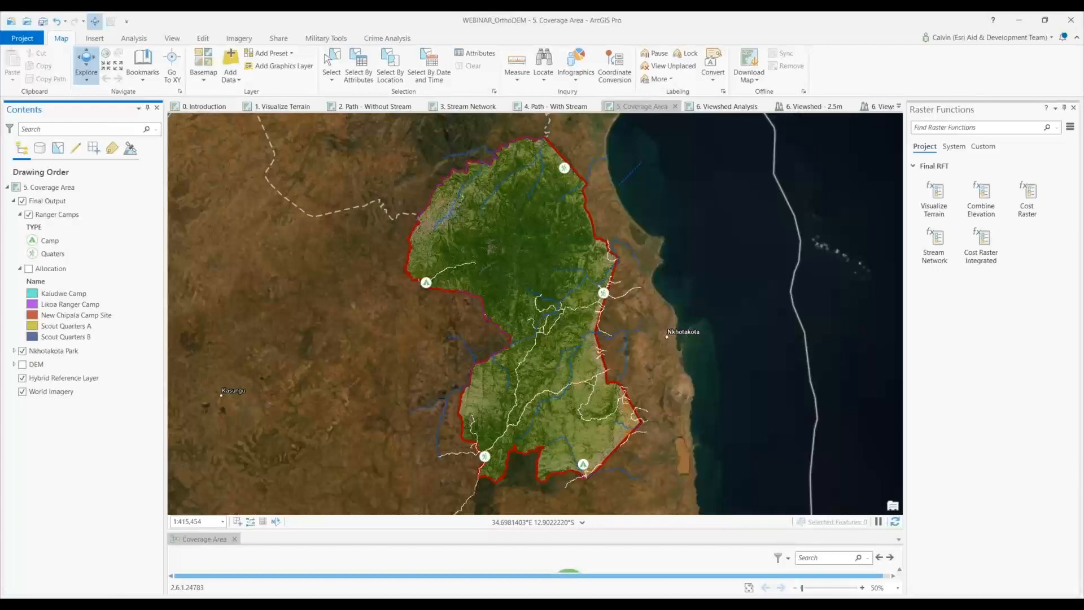
- Float the Coverage Area model in its own window, review the Distance Allocation inputs and outputs, and close it
right_click(214, 538)
left_click(239, 515)
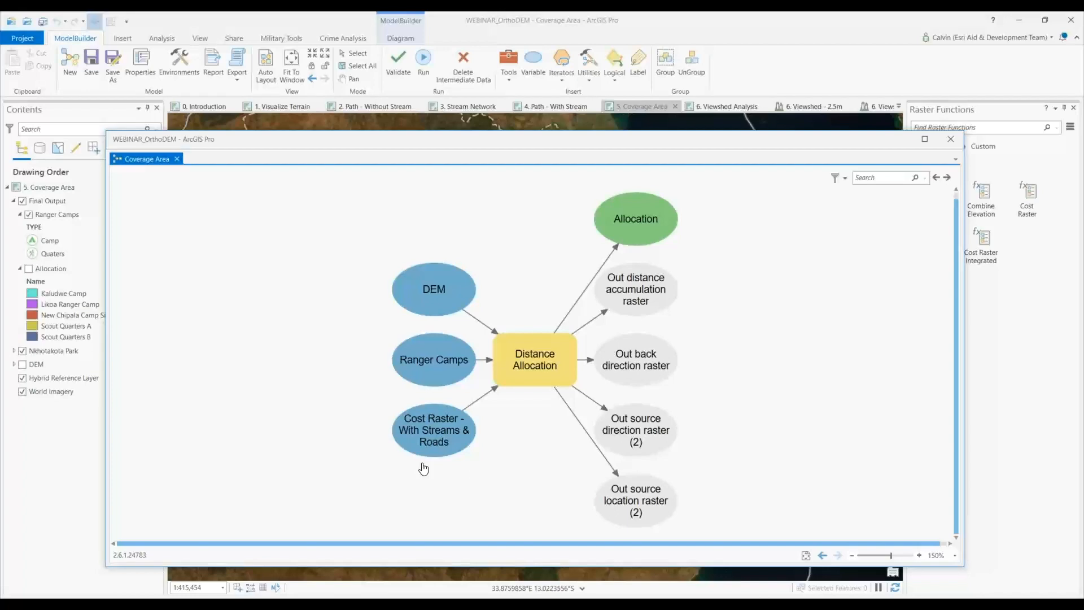
left_click(946, 142)
left_click(561, 368)
- Show the Allocation layer and examine the coverage zones around each ranger camp
left_click(28, 268)
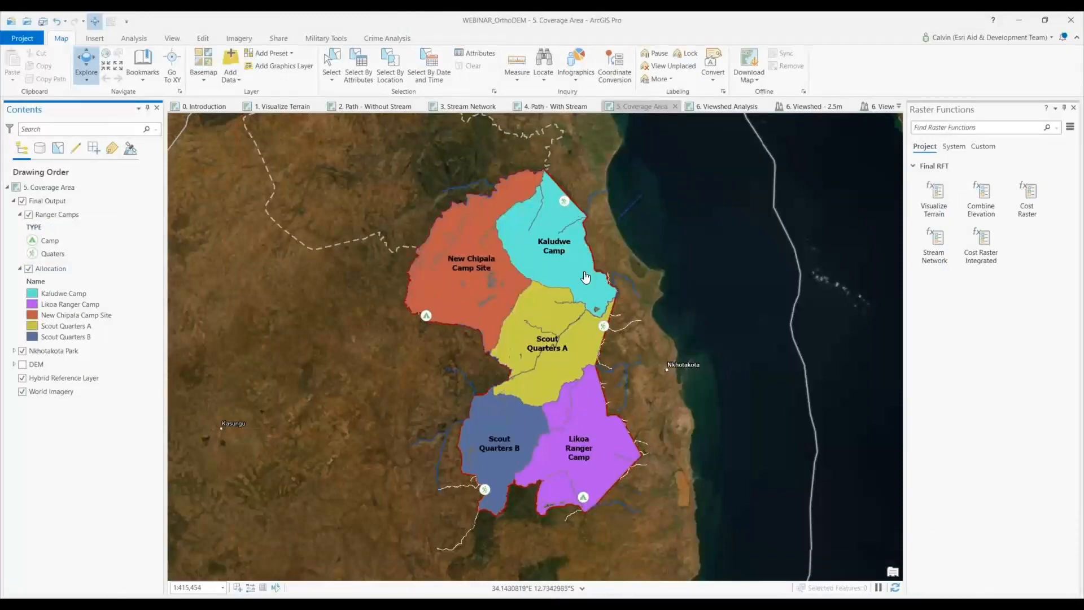
scroll(579, 279, "up", 3)
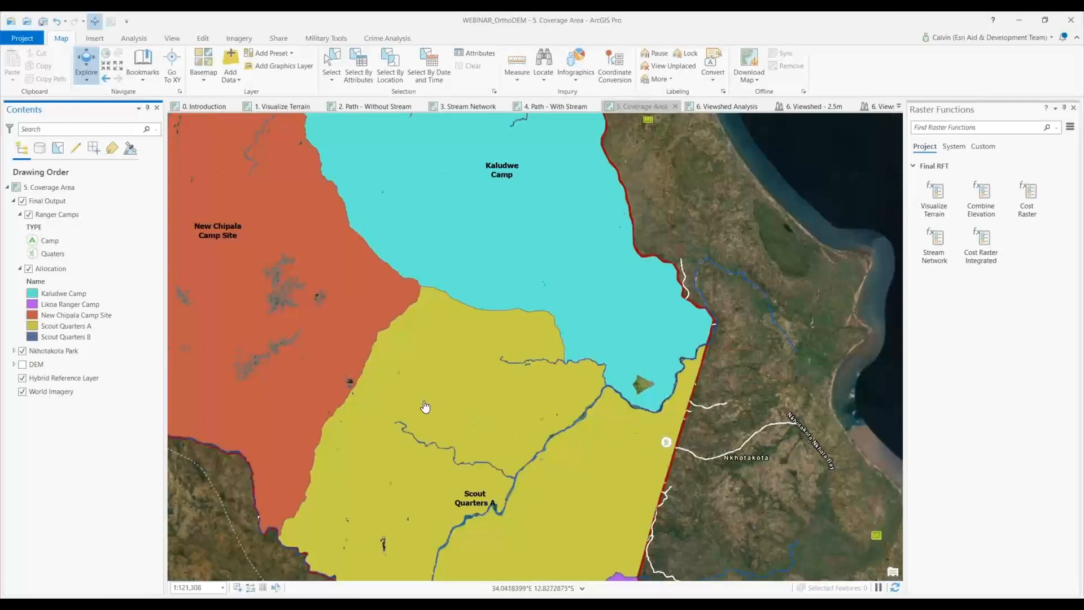
scroll(425, 406, "down", 3)
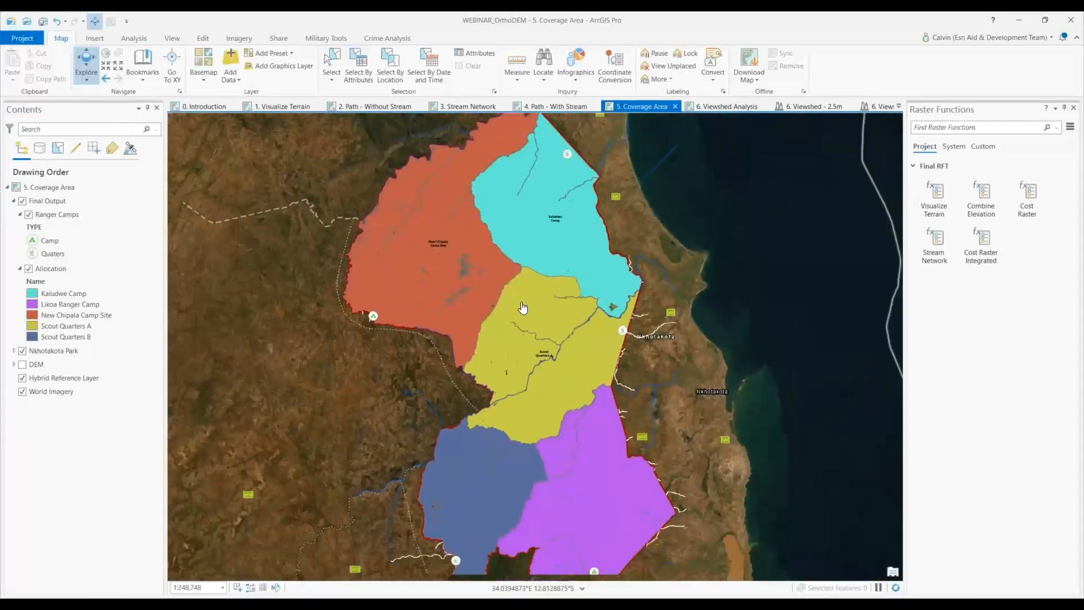
scroll(523, 308, "up", 1)
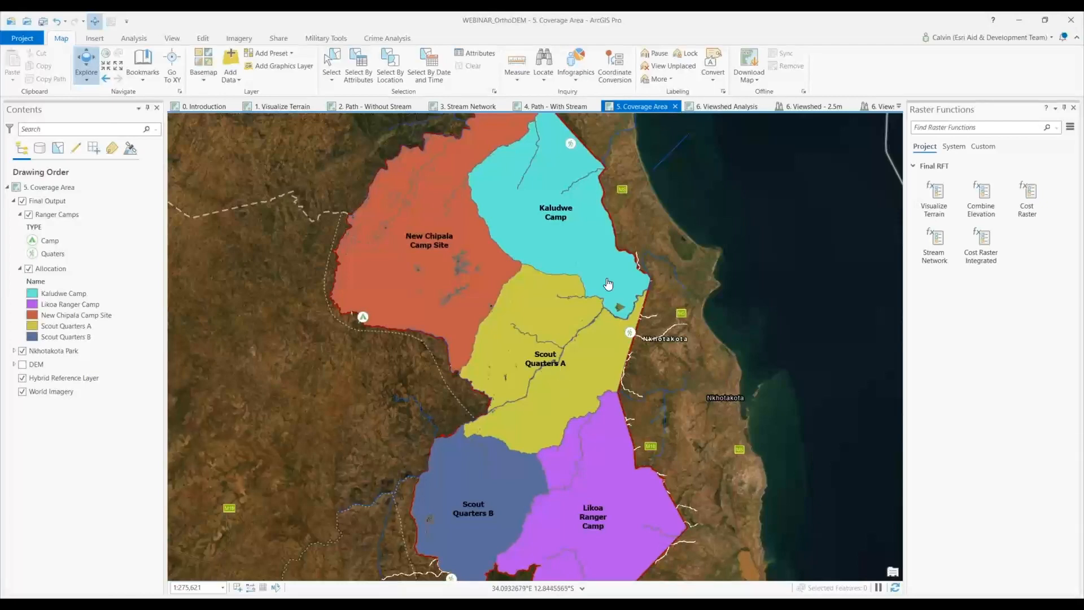
- Open the 6. Viewshed Analysis map and look through the options for converting it to a scene
left_click(726, 110)
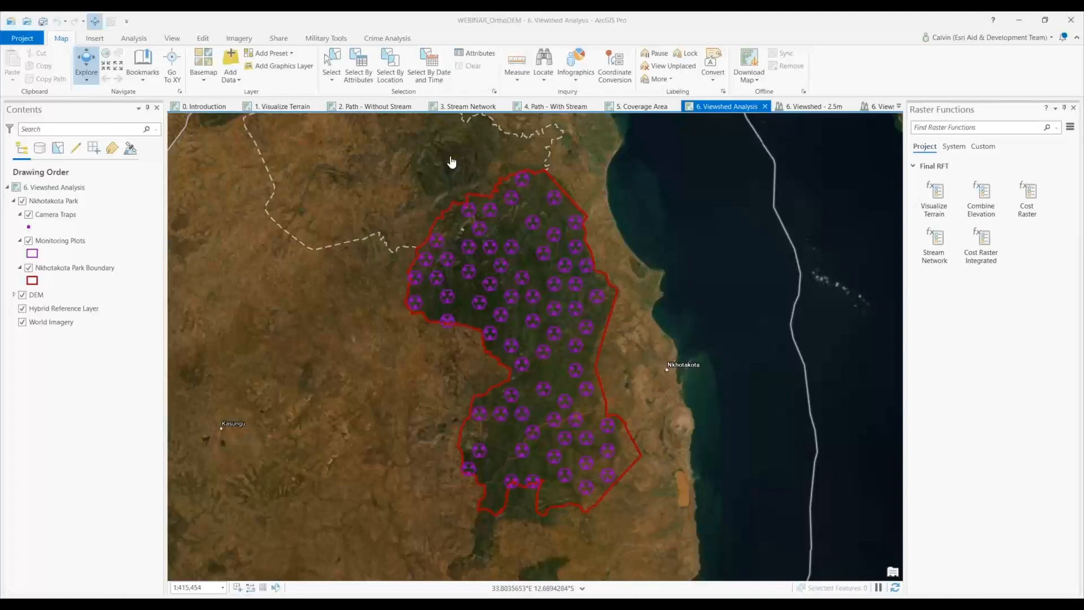
left_click(172, 38)
left_click(51, 73)
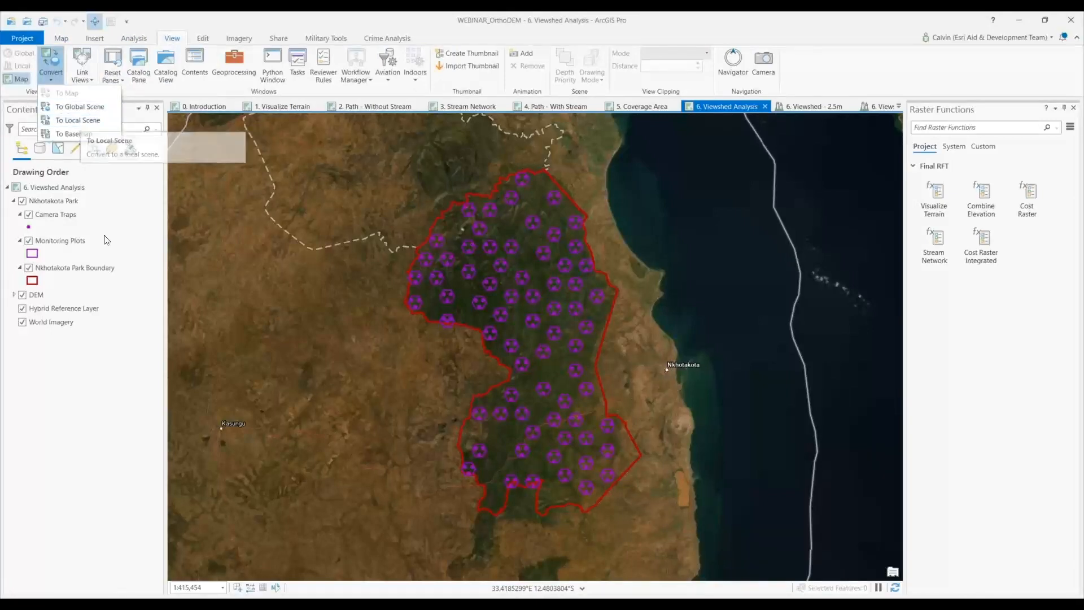
left_click(72, 359)
- Open the 6. Viewshed - 2.5m scene and go to its Camera Trap bookmark
left_click(801, 105)
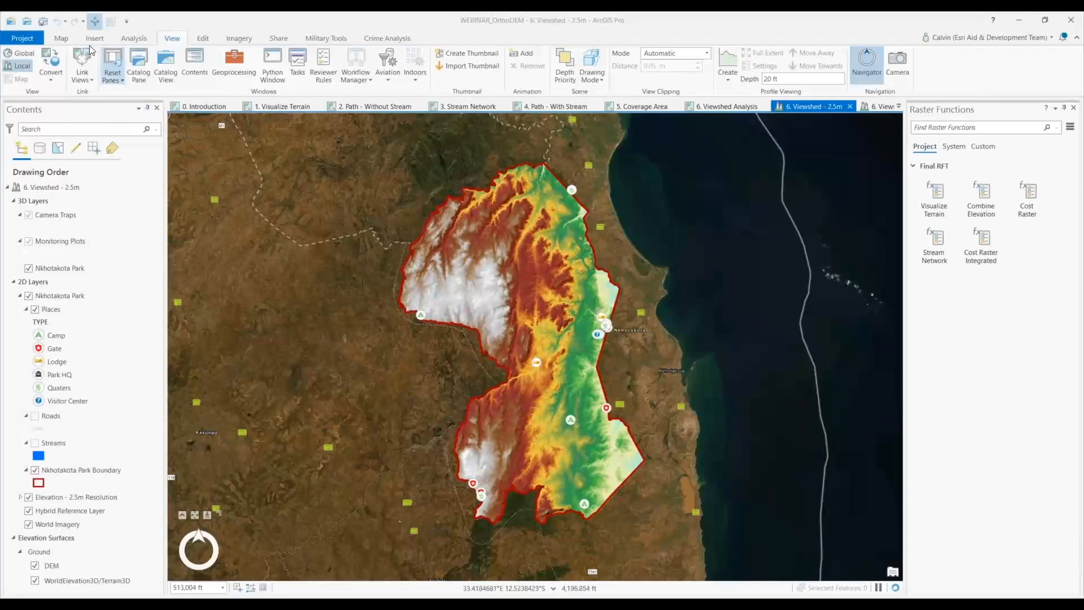
left_click(61, 38)
left_click(143, 65)
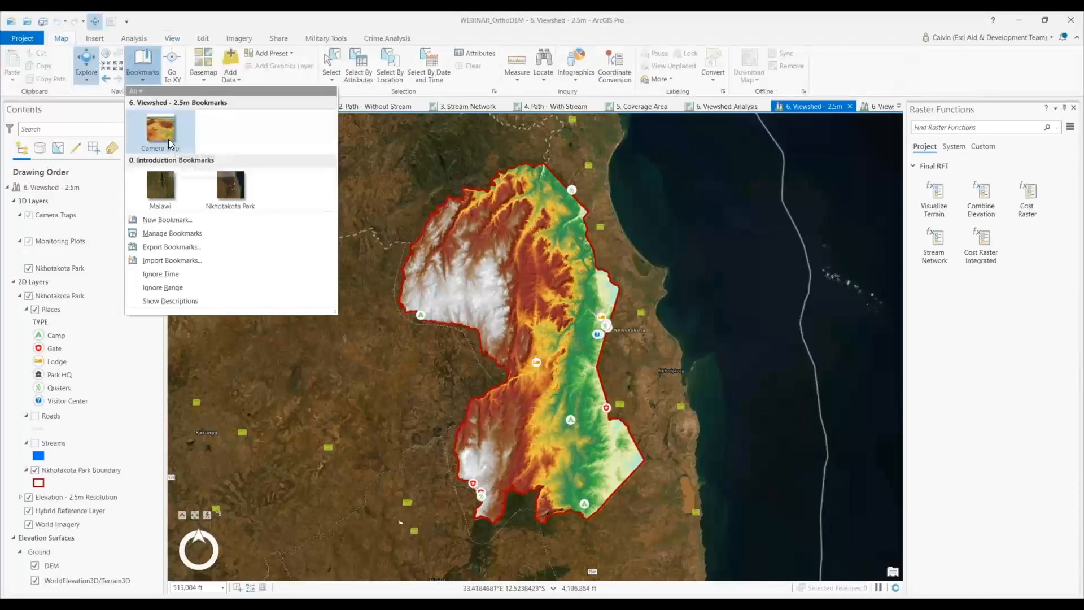
left_click(169, 139)
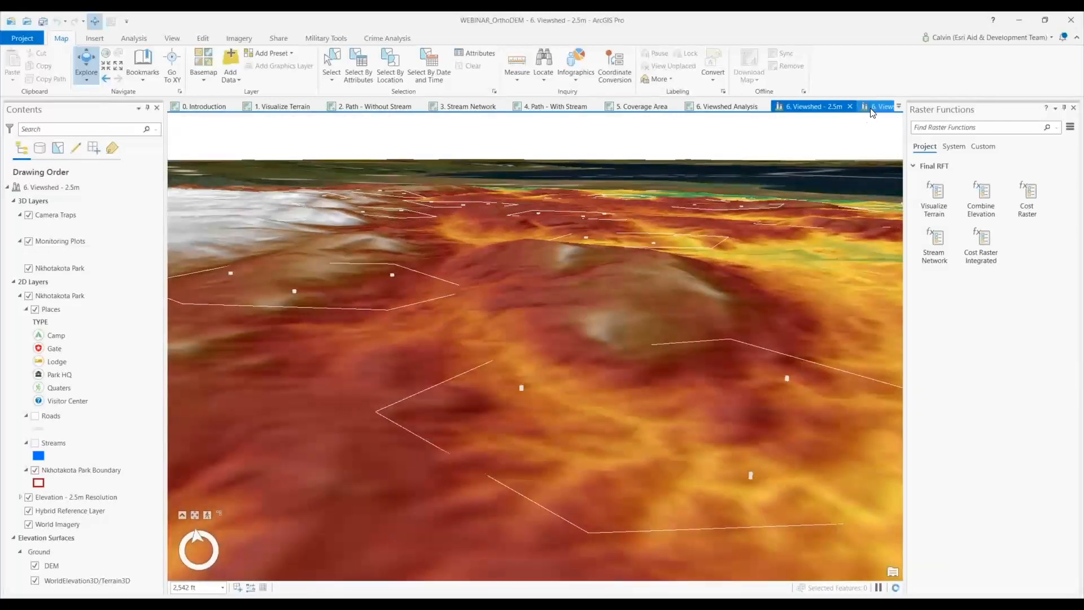
- Dock the 6. Viewshed - 30m scene beside the 2.5m scene, compare their terrain detail, and close the 30m scene
mouse_move(877, 106)
left_mouse_down()
mouse_move(699, 283)
mouse_move(544, 349)
mouse_move(558, 347)
left_mouse_up()
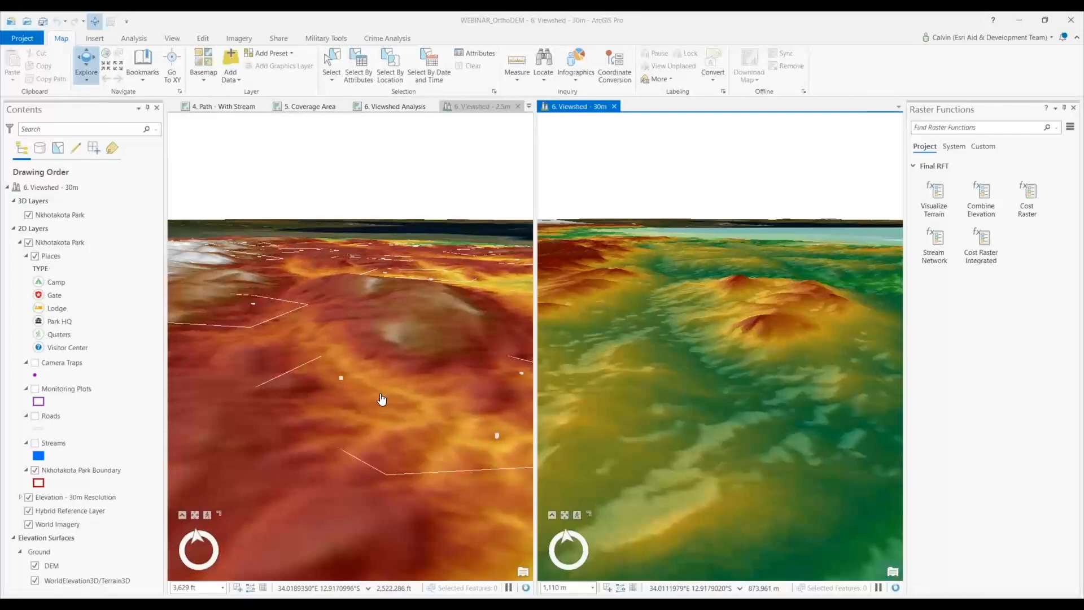
left_click_drag(534, 373, 545, 373)
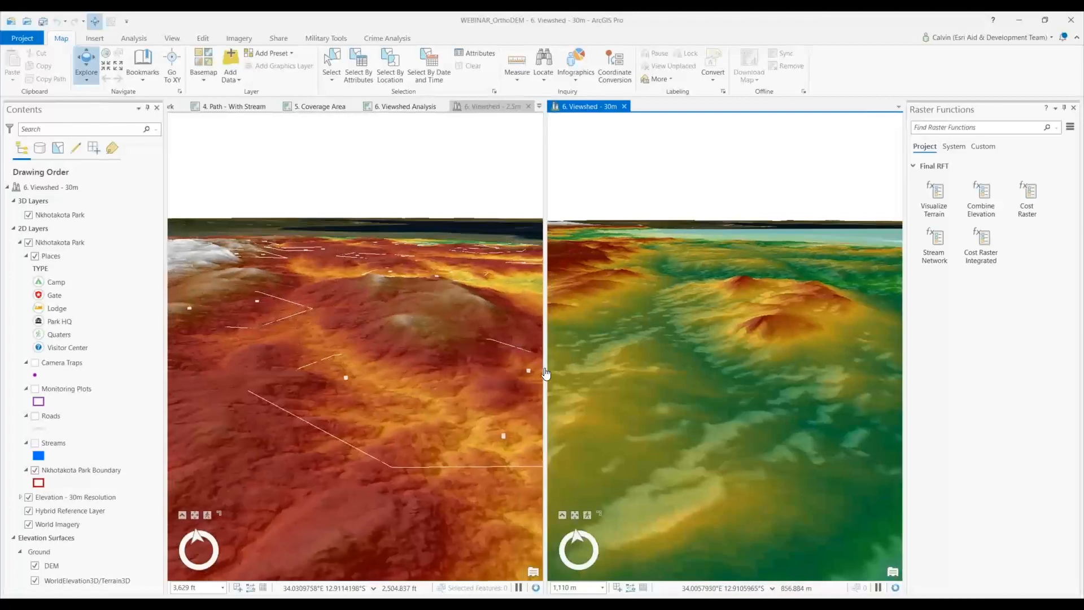
scroll(394, 403, "up", 3)
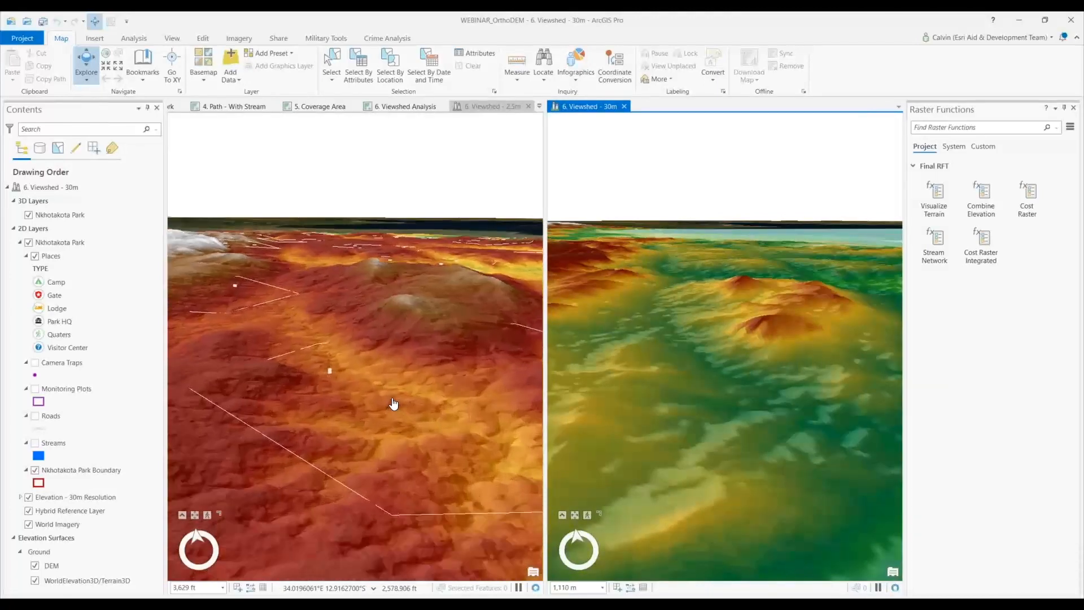
scroll(393, 403, "up", 3)
scroll(706, 441, "up", 3)
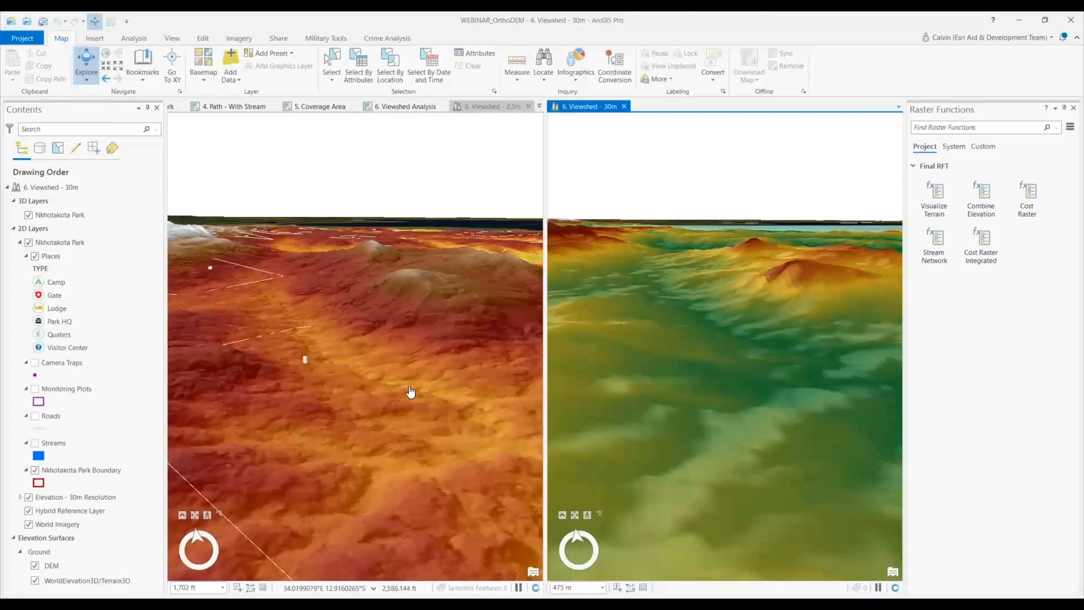
left_click(625, 107)
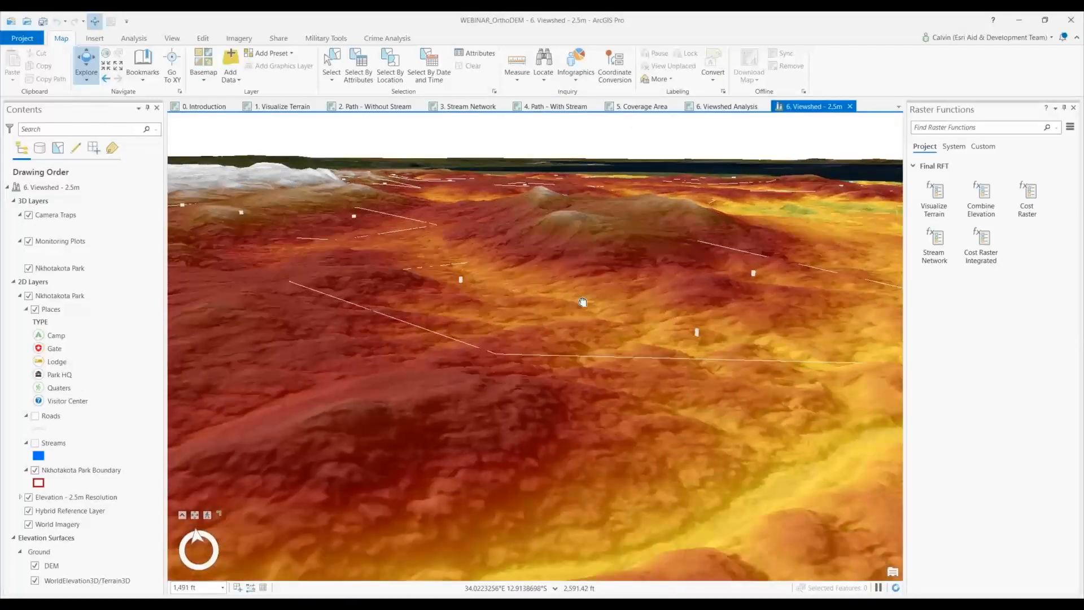
- Start an exploratory Viewshed in the 2.5m scene with a maximum distance of 2500 feet and the Interactive Orientation creation method
left_click_drag(582, 302, 565, 342)
scroll(590, 324, "up", 2)
scroll(590, 323, "down", 3)
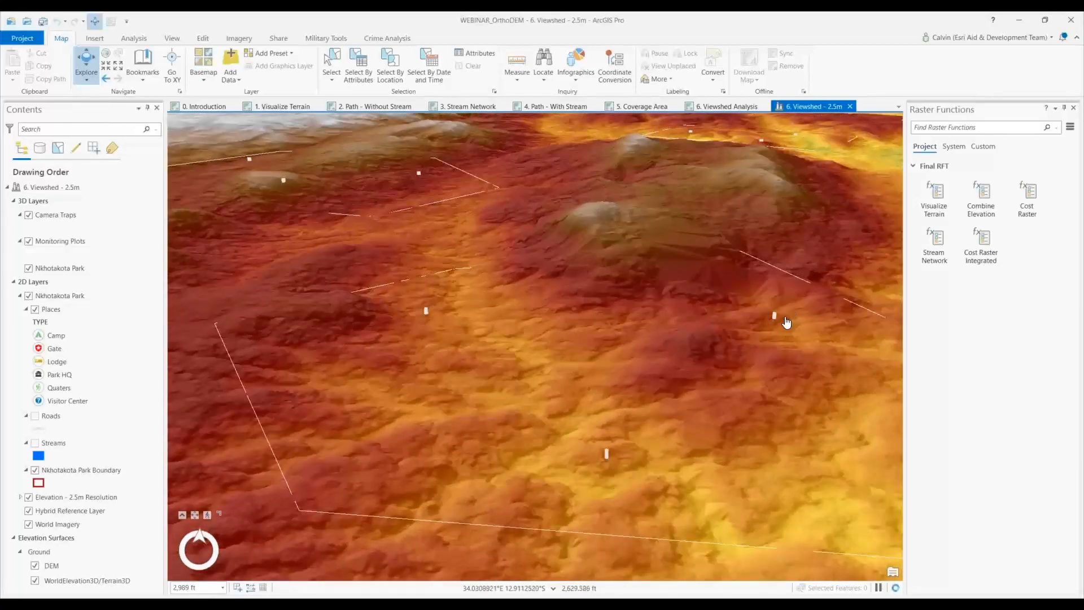
left_click(134, 38)
left_click(561, 80)
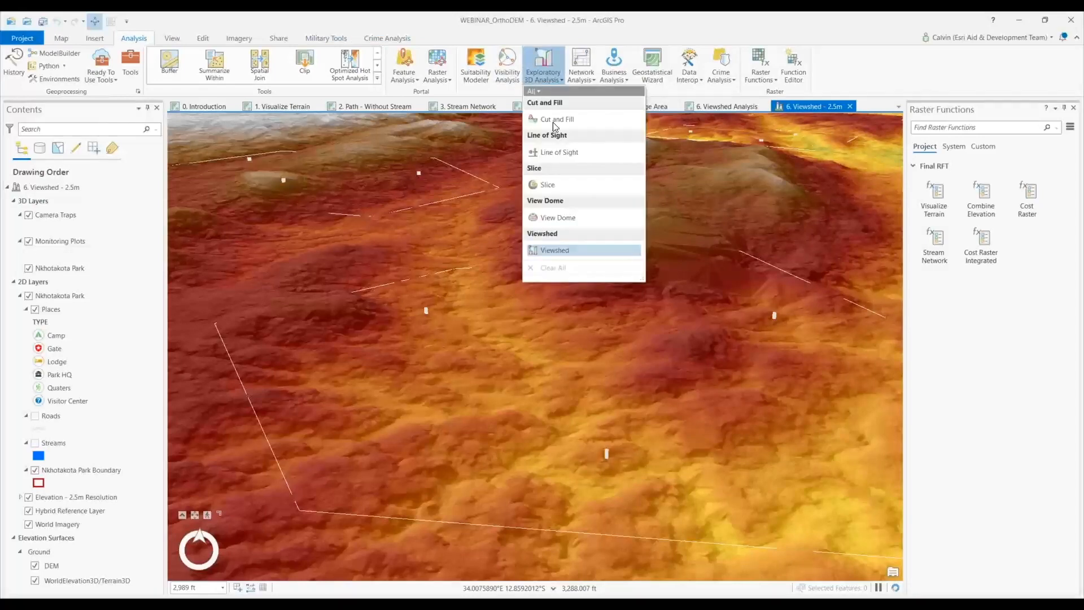
left_click(555, 251)
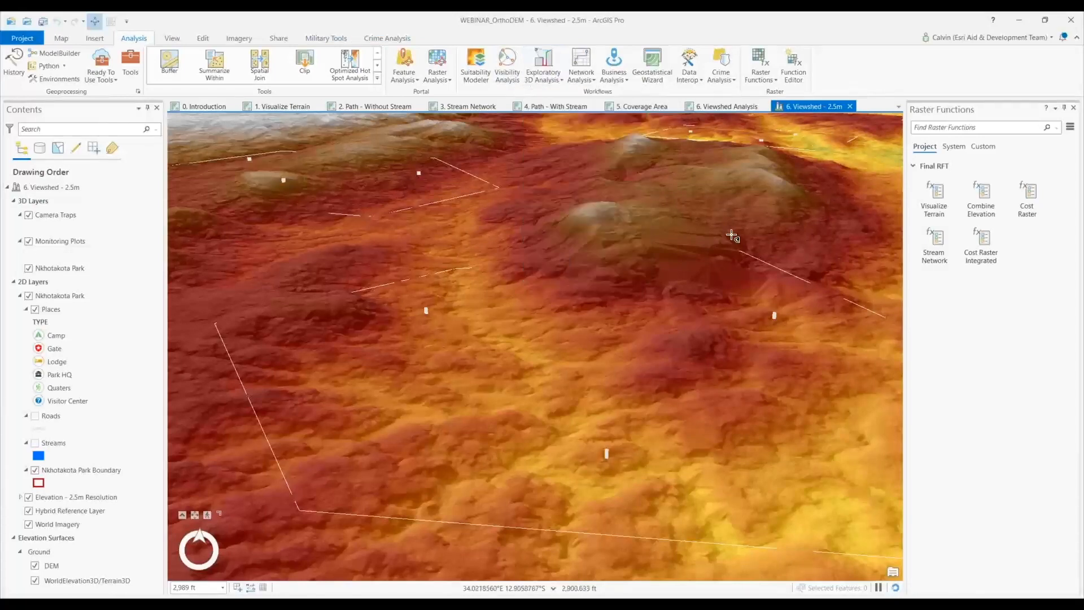
double_click(946, 368)
type("2500")
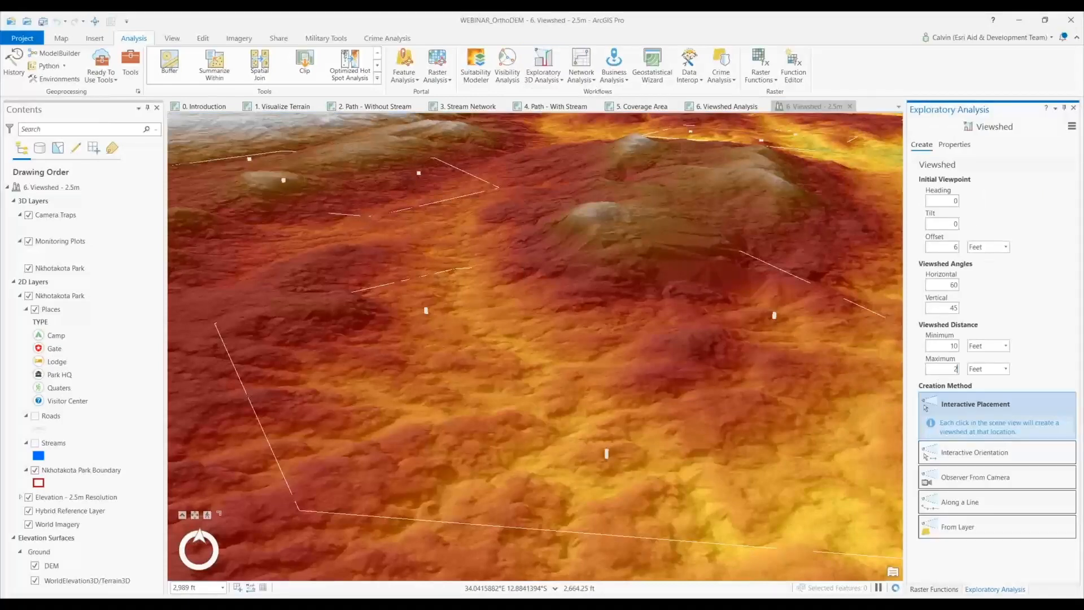
left_click(960, 452)
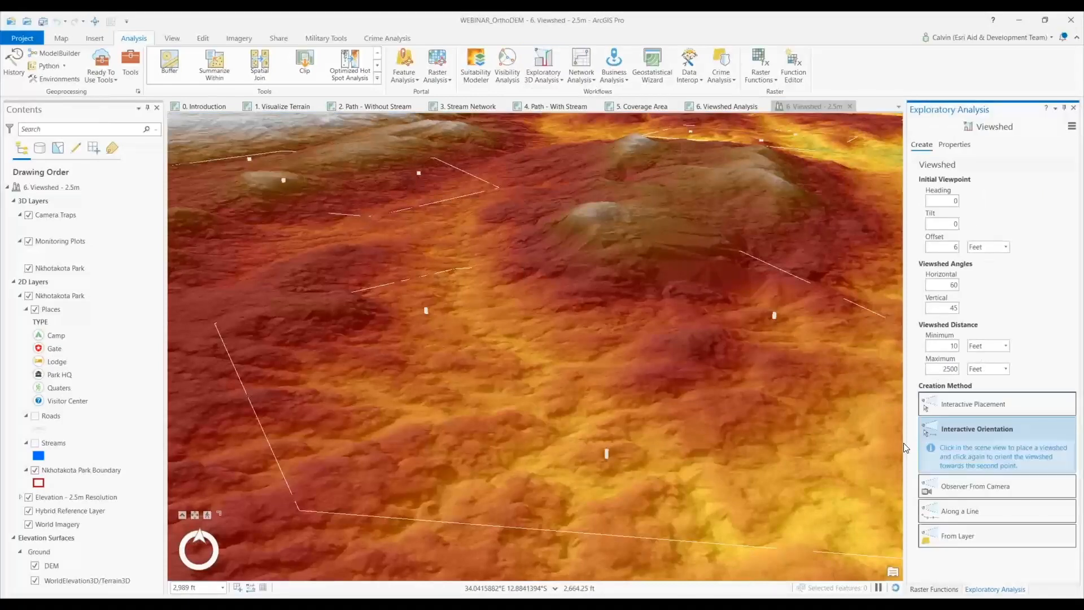
- Place viewsheds at four camera traps, aiming the nearest one roughly northwest and the other three roughly southwest
left_click(427, 313)
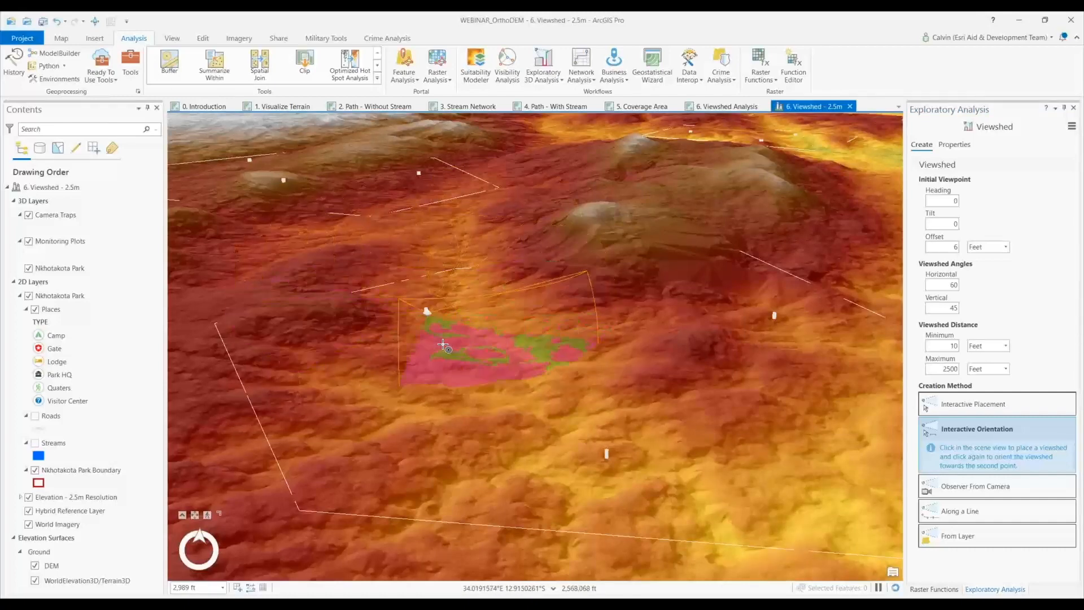
left_click(377, 346)
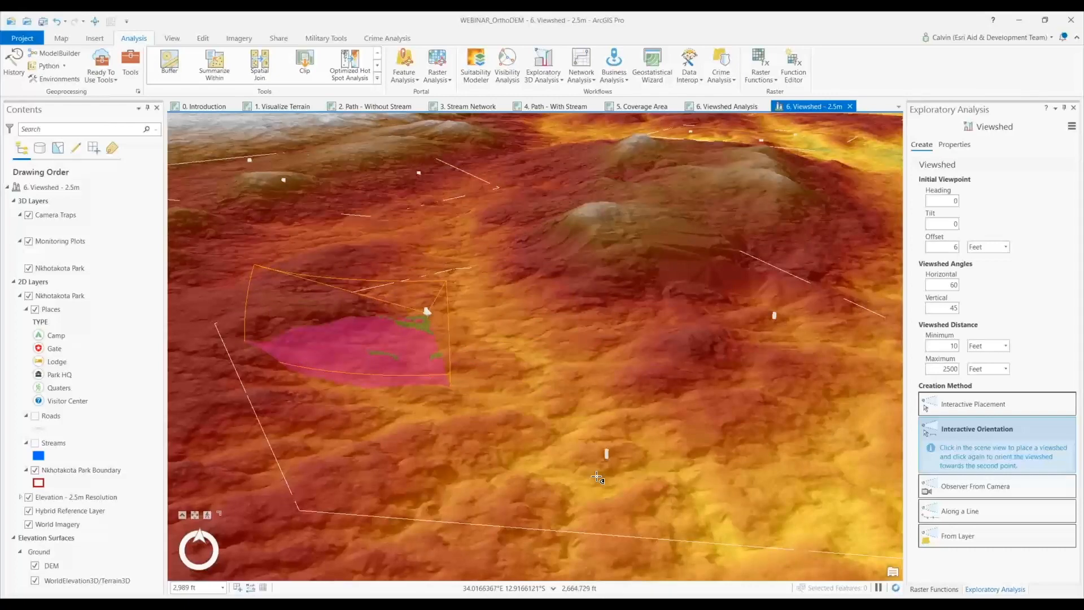
left_click(608, 457)
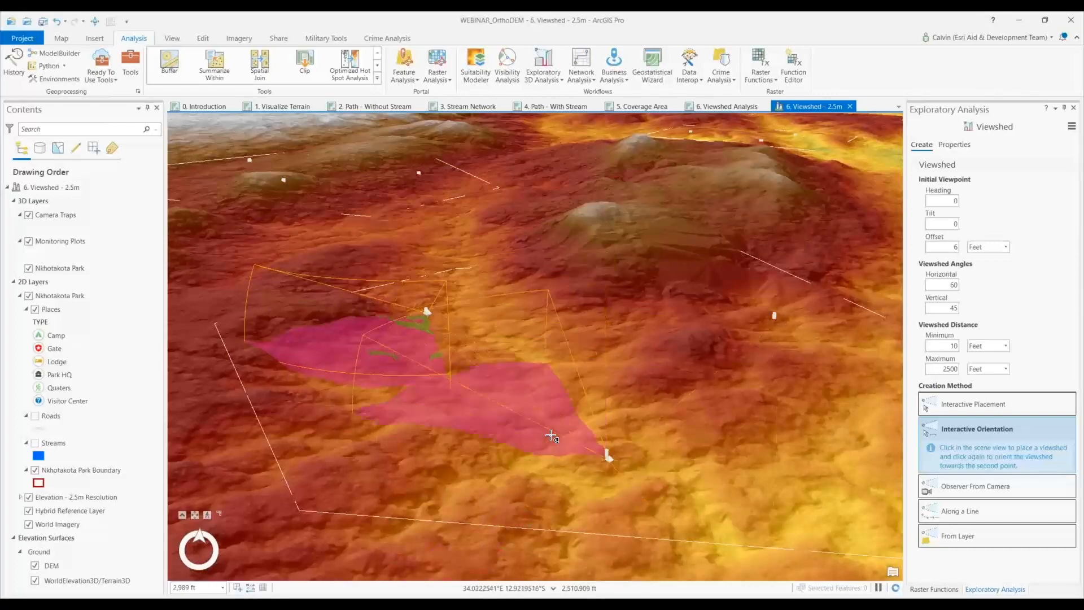
left_click(550, 435)
left_click(772, 314)
left_click(714, 354)
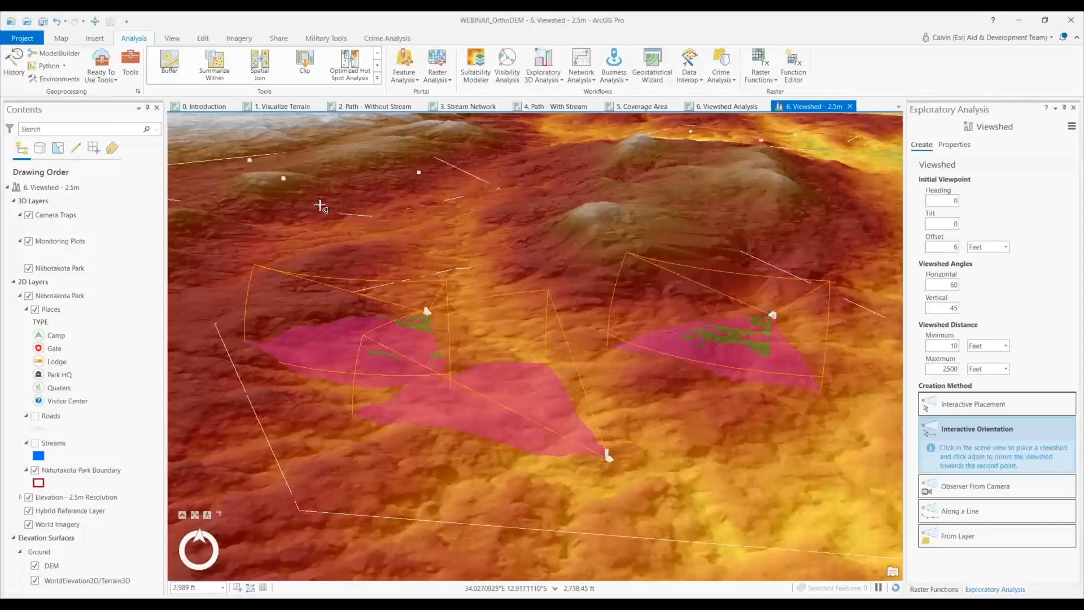
left_click(284, 179)
left_click(264, 200)
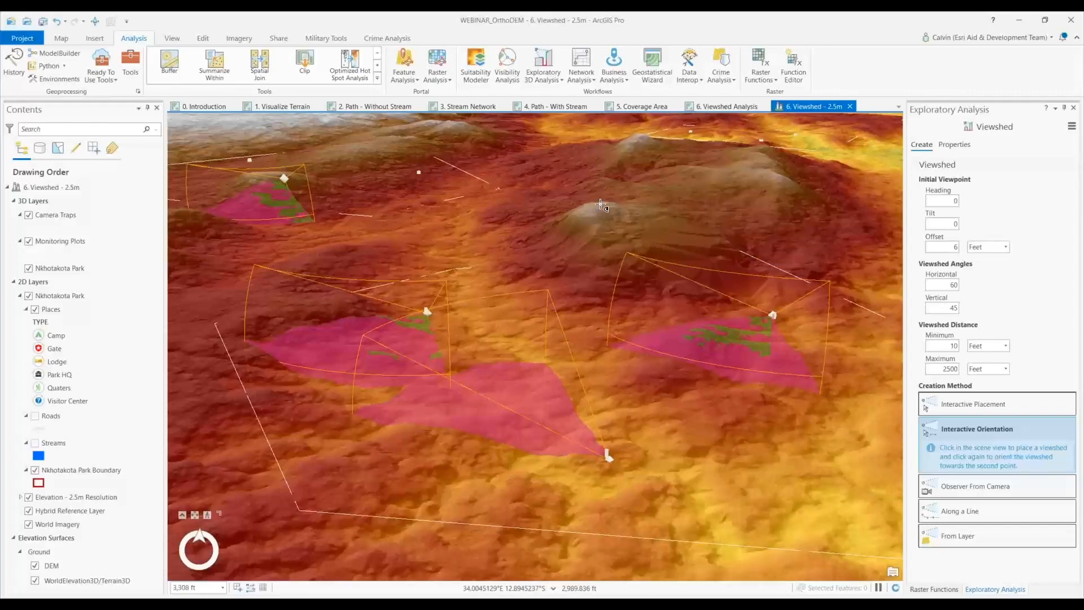
- Select all four viewsheds and rotate them together through several headings, ending at 174
left_click(955, 145)
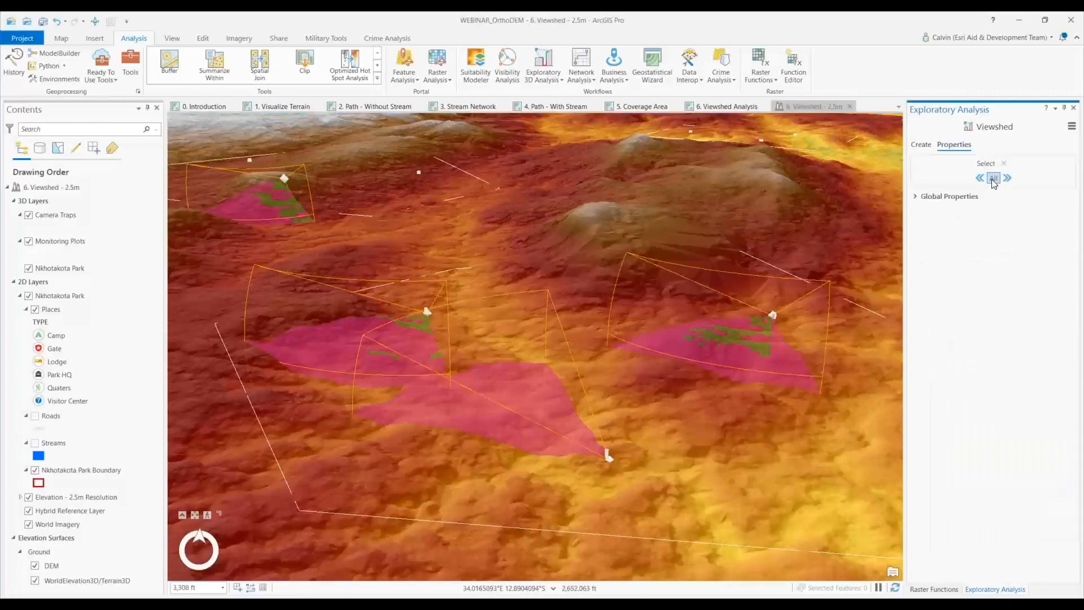
left_click_drag(961, 215, 971, 216)
left_click(972, 214)
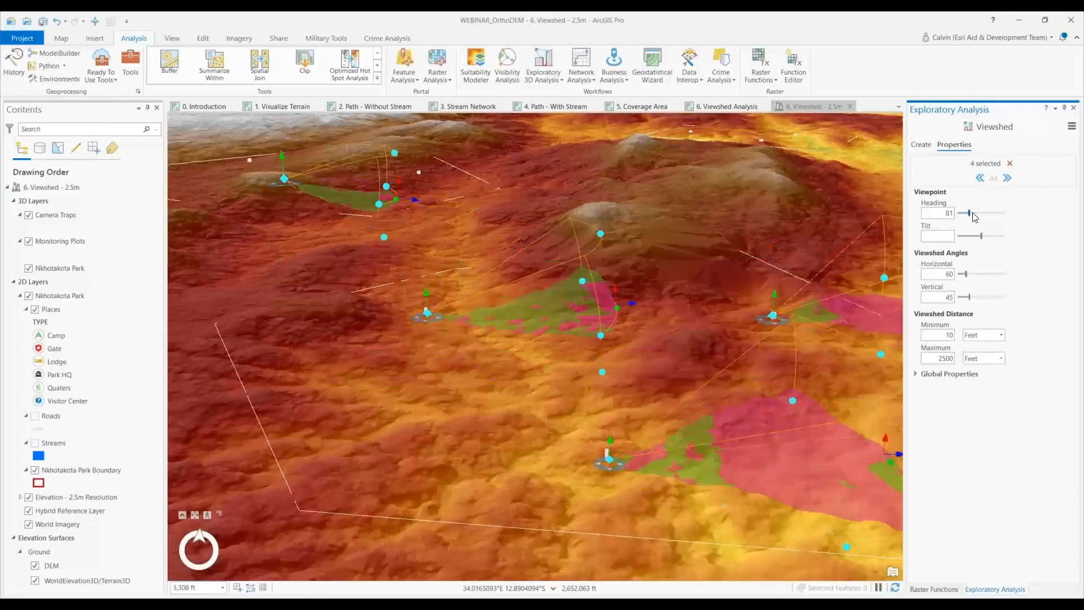
left_click_drag(978, 218, 983, 221)
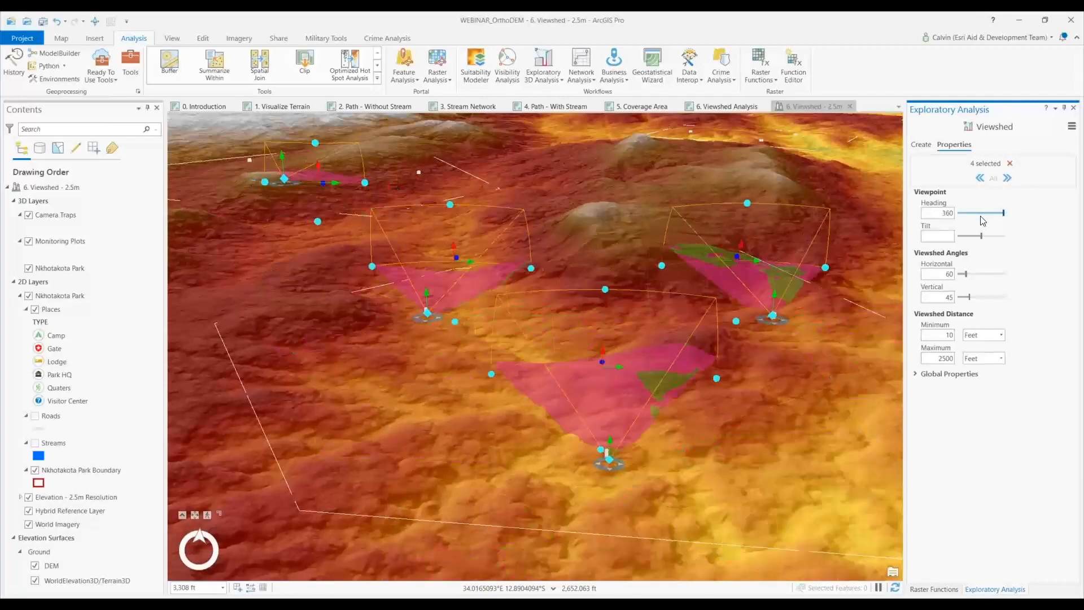
left_click(982, 219)
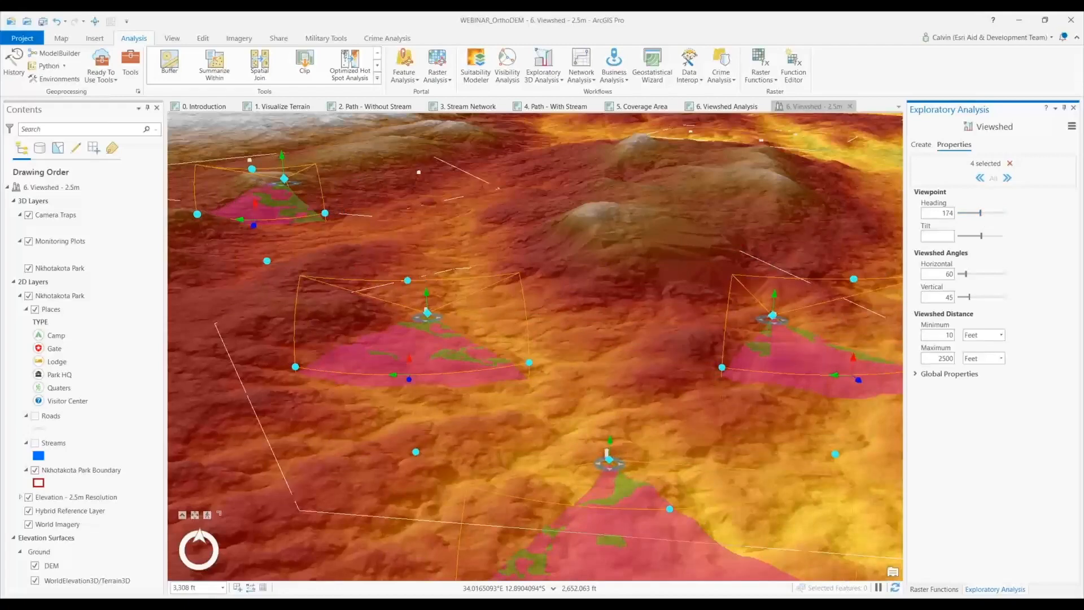